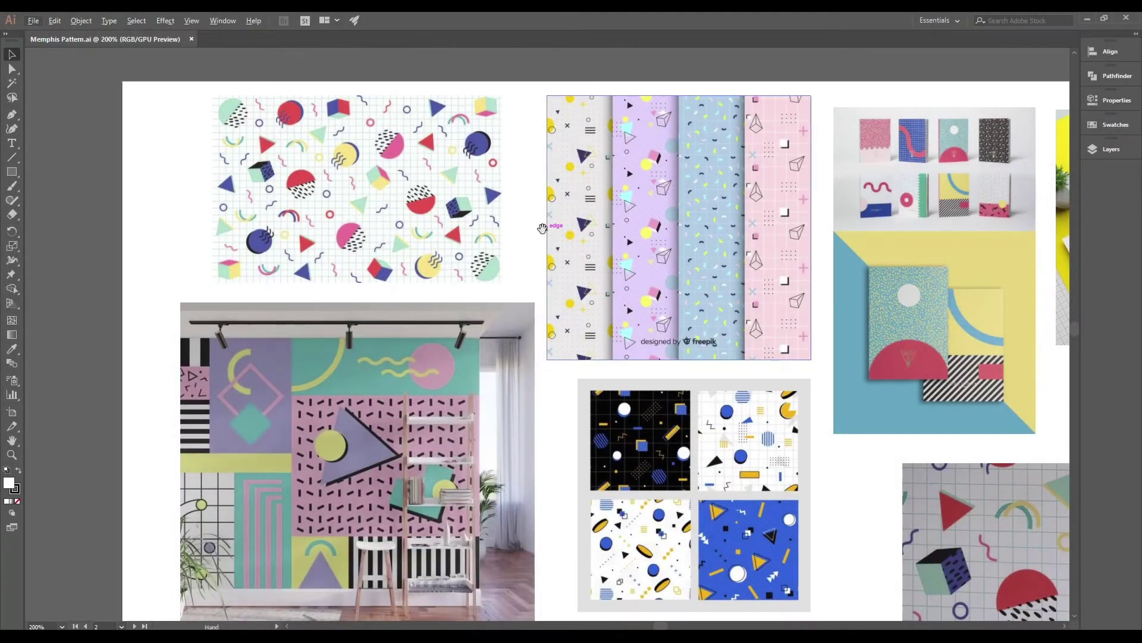
Step: Examine the Memphis-style wallpaper, pattern and stationery reference images across the mood board
{"action": "left_click_drag", "start_coordinate": [542, 228], "coordinate": [404, 230]}
{"action": "left_click_drag", "start_coordinate": [723, 494], "coordinate": [377, 498]}
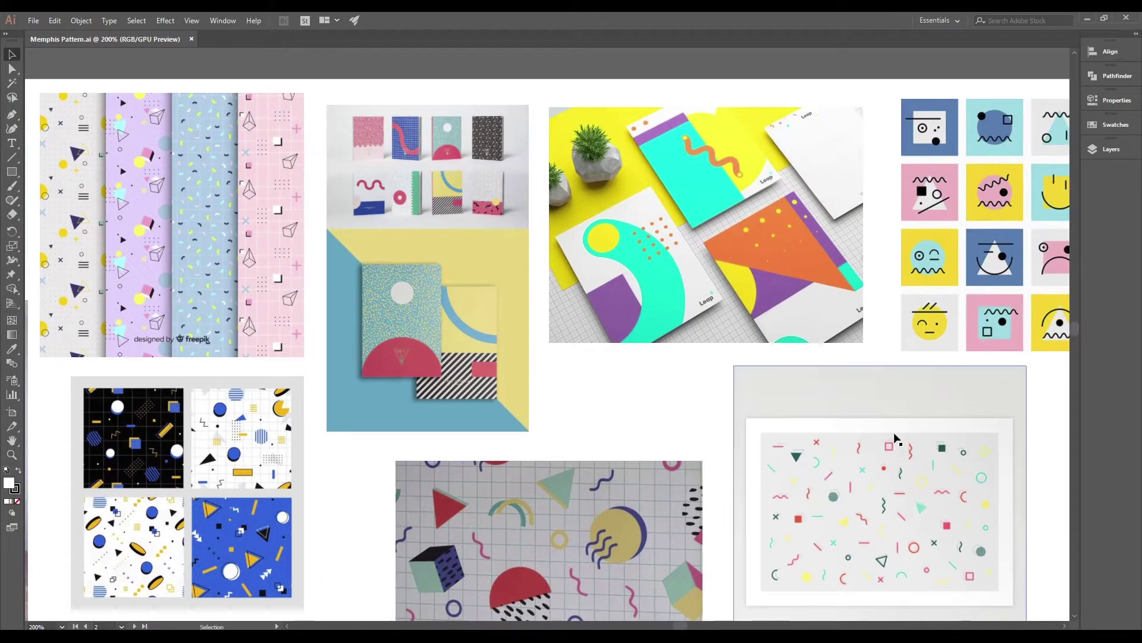
{"action": "left_click_drag", "start_coordinate": [1048, 477], "coordinate": [882, 420]}
{"action": "left_click_drag", "start_coordinate": [880, 555], "coordinate": [982, 377]}
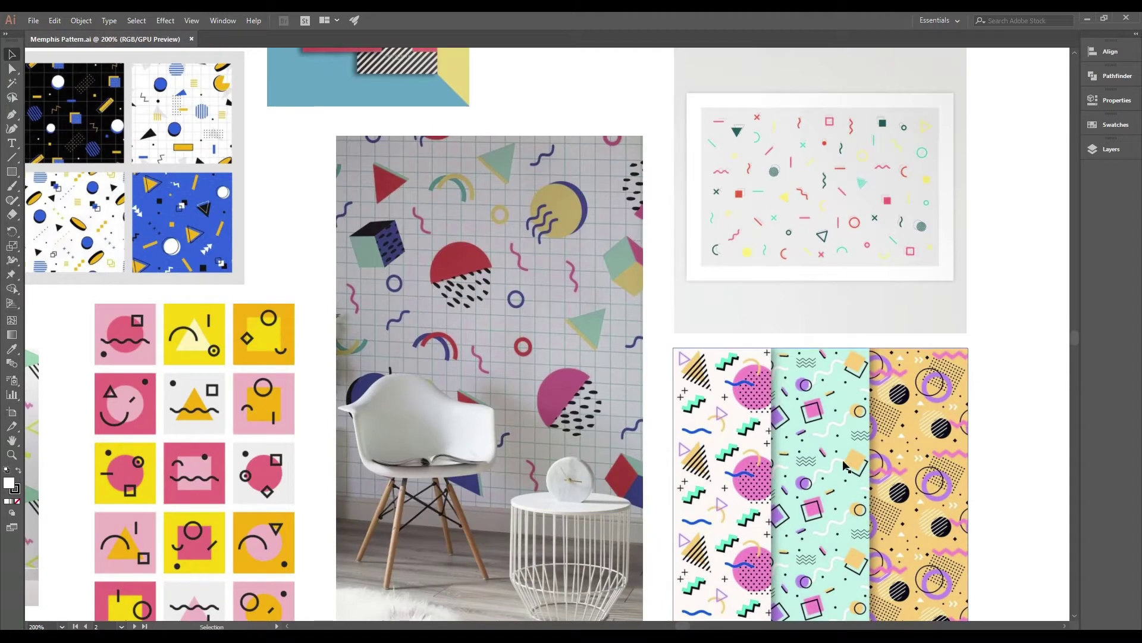
{"action": "left_click_drag", "start_coordinate": [323, 557], "coordinate": [558, 572]}
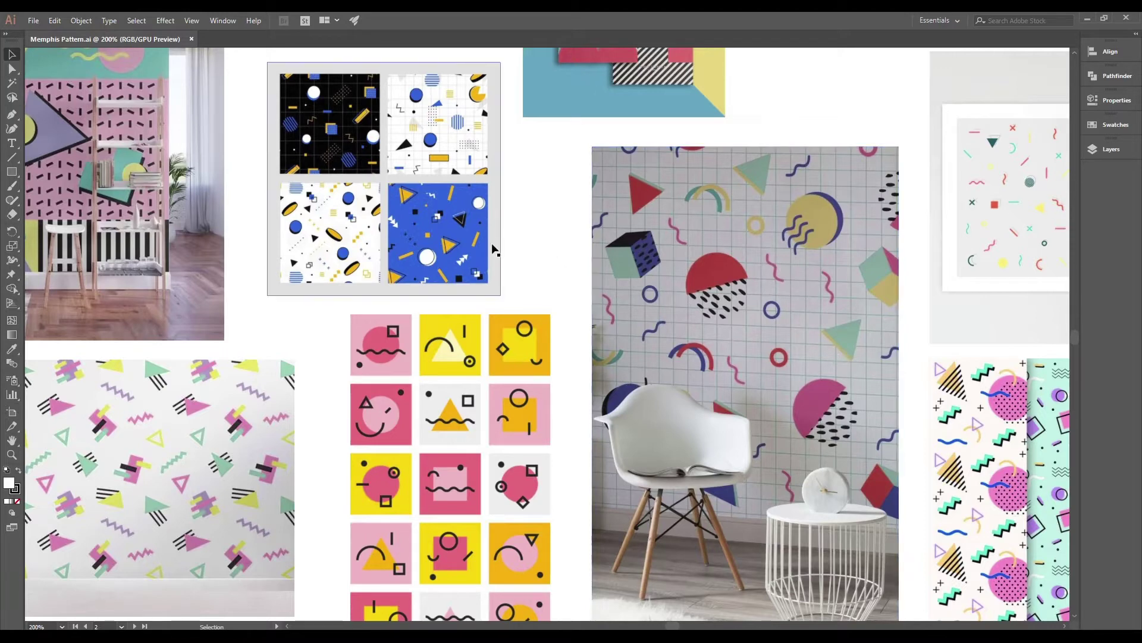
{"action": "left_click_drag", "start_coordinate": [319, 395], "coordinate": [506, 530]}
{"action": "scroll", "coordinate": [507, 531], "scroll_direction": "down", "scroll_amount": 1}
{"action": "left_click_drag", "start_coordinate": [684, 455], "coordinate": [540, 435]}
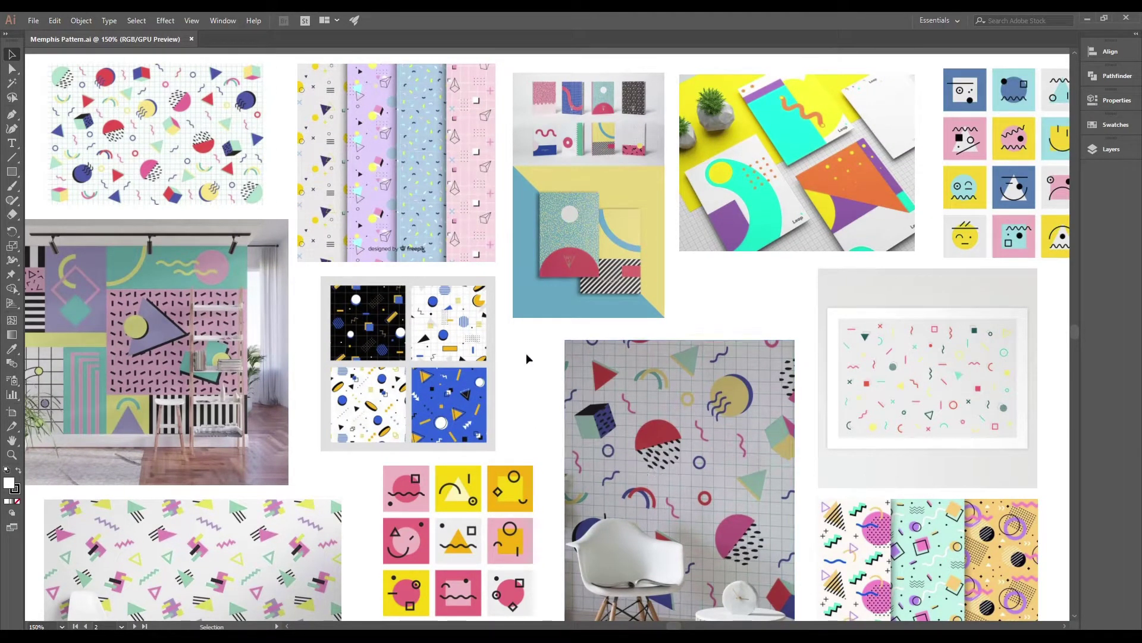
{"action": "left_click_drag", "start_coordinate": [250, 425], "coordinate": [281, 459]}
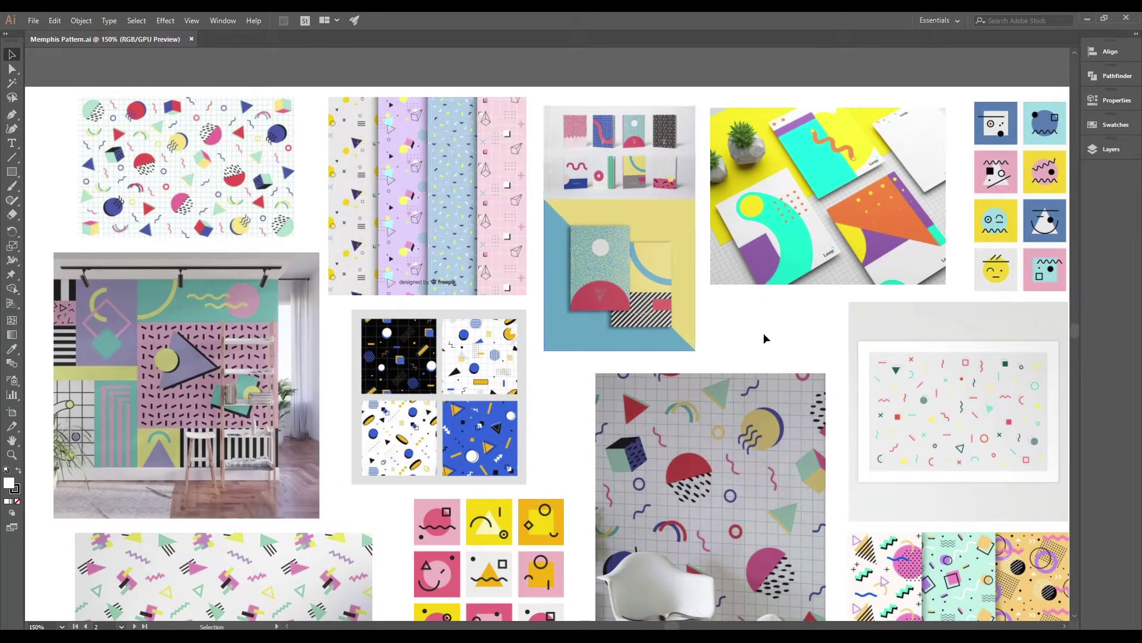
{"action": "key", "text": "ctrl+minus"}
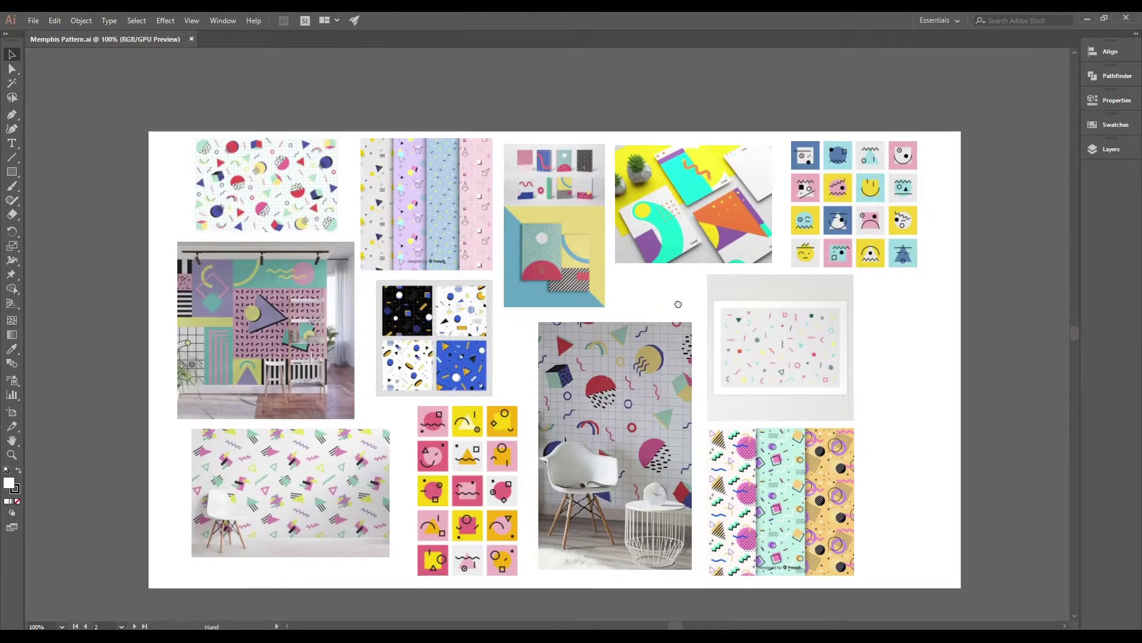
Step: Create a new 500 x 500 px document named Memphis Pattern
{"action": "key", "text": "ctrl+n"}
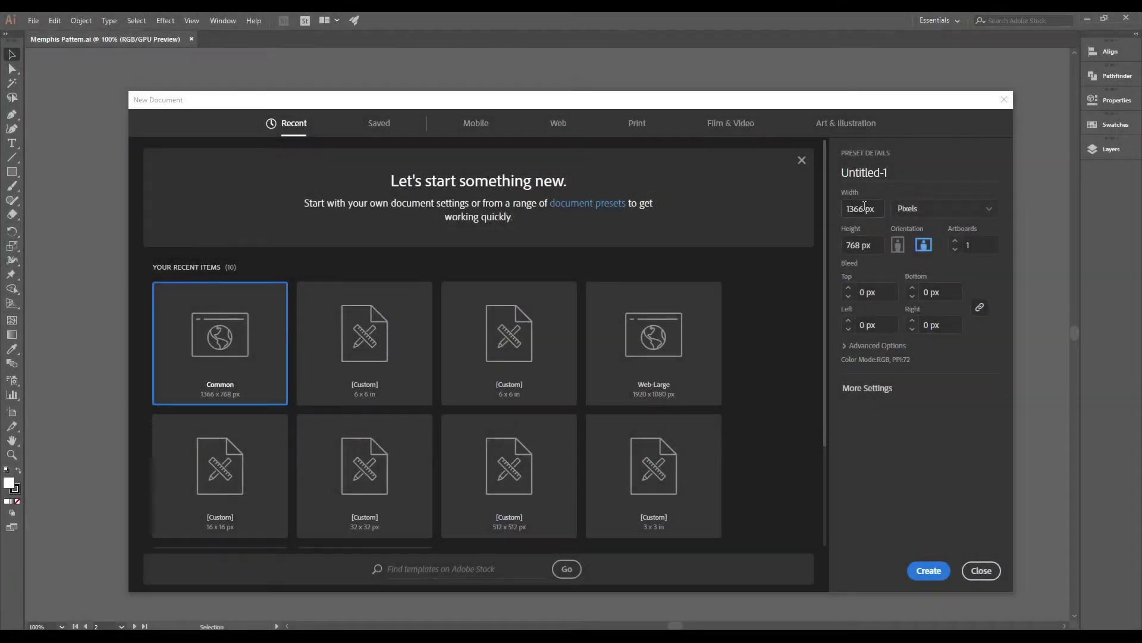
{"action": "type", "text": "50"}
{"action": "key", "text": "Tab"}
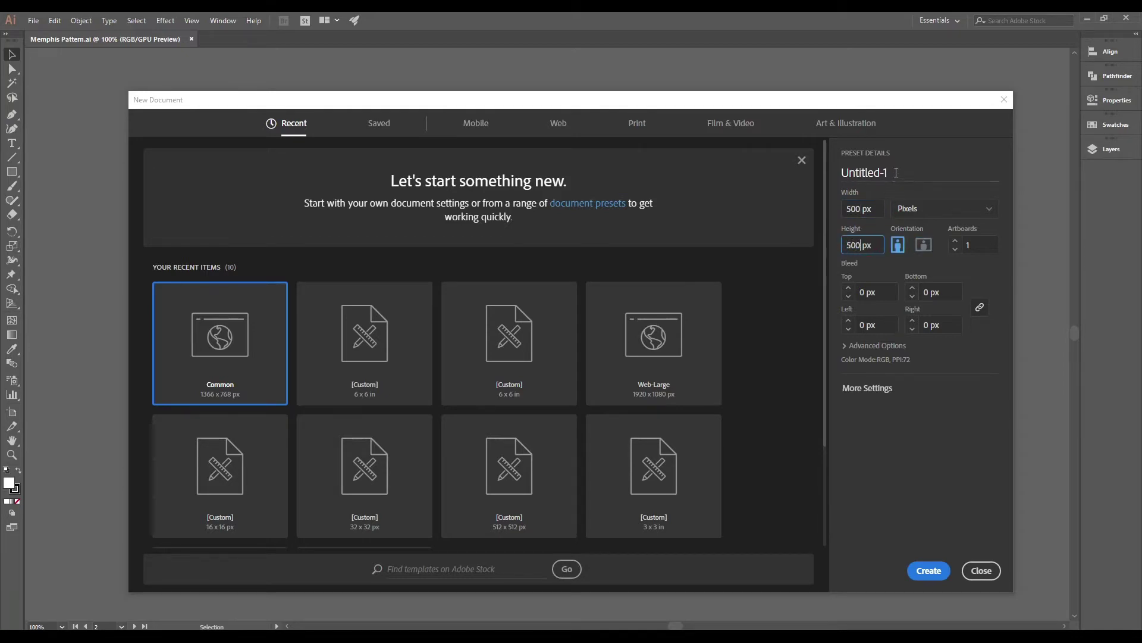
{"action": "left_click", "coordinate": [896, 173]}
{"action": "type", "text": "Memphis Pattern"}
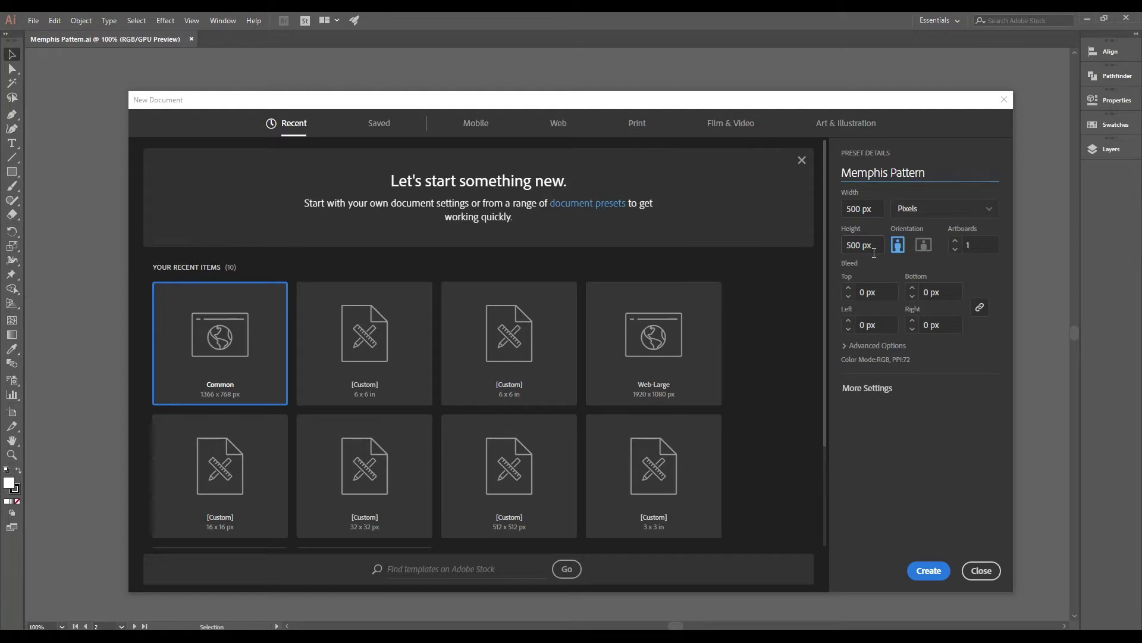
{"action": "left_click", "coordinate": [929, 570]}
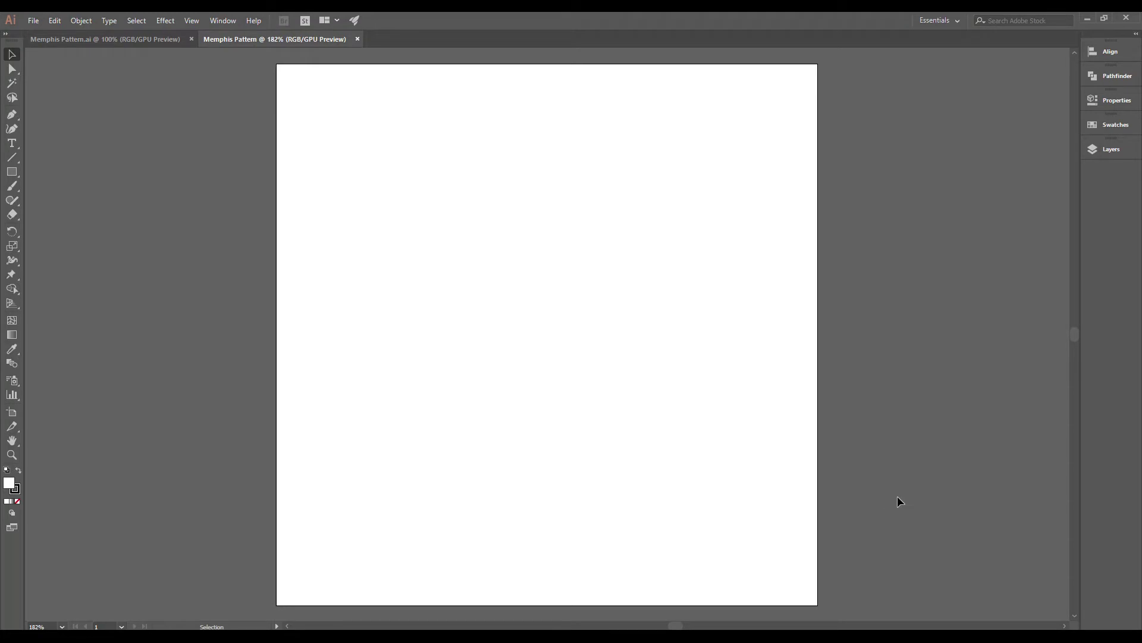
Step: Show the color swatches and take a closer look at the small-shape pattern references on the mood board
{"action": "left_click", "coordinate": [223, 21]}
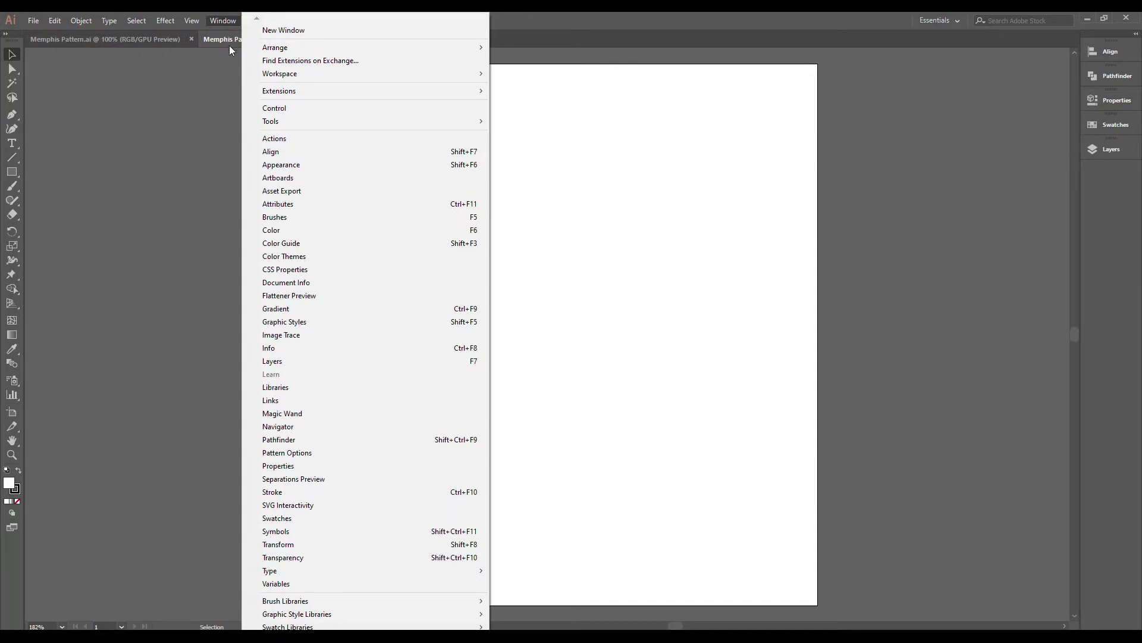
{"action": "left_click", "coordinate": [278, 519]}
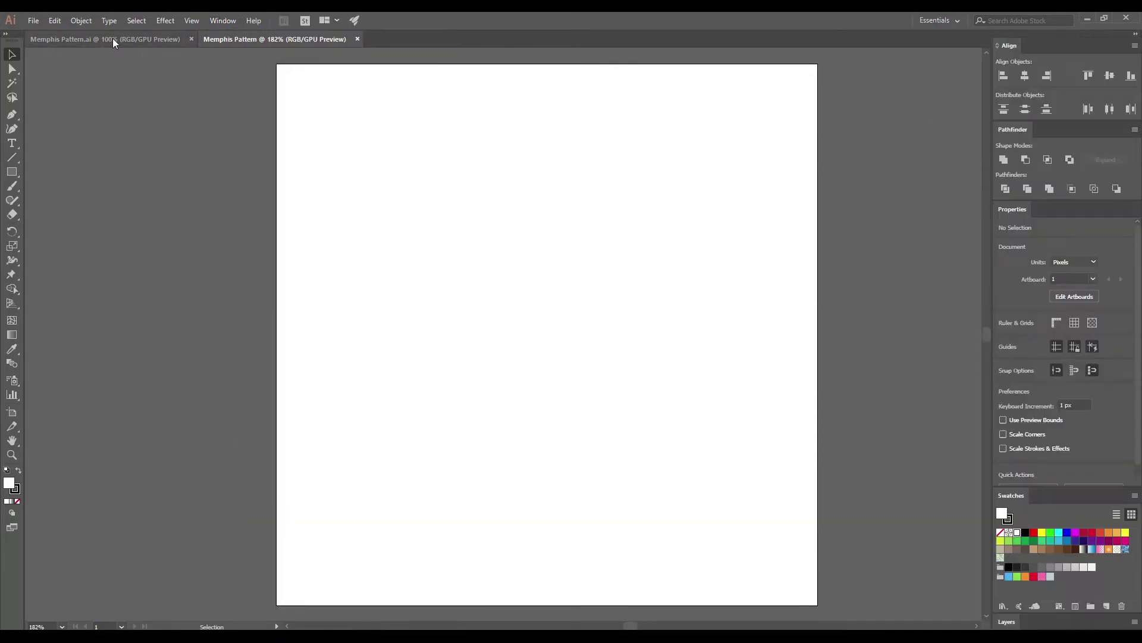
{"action": "left_click", "coordinate": [113, 38]}
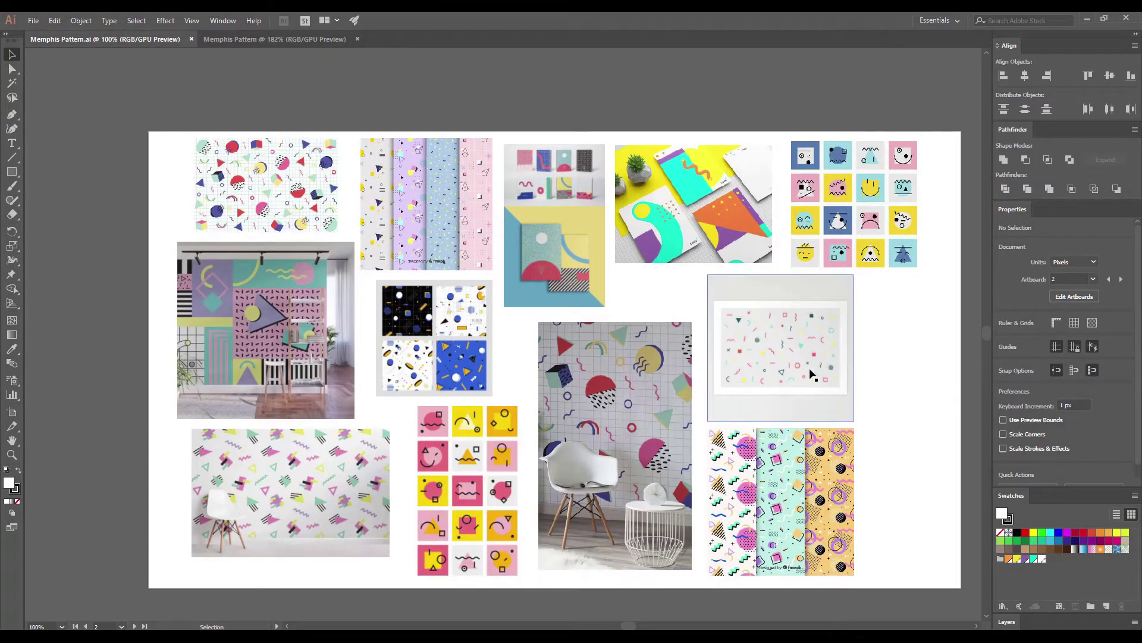
{"action": "scroll", "coordinate": [812, 374], "scroll_direction": "up", "scroll_amount": 3}
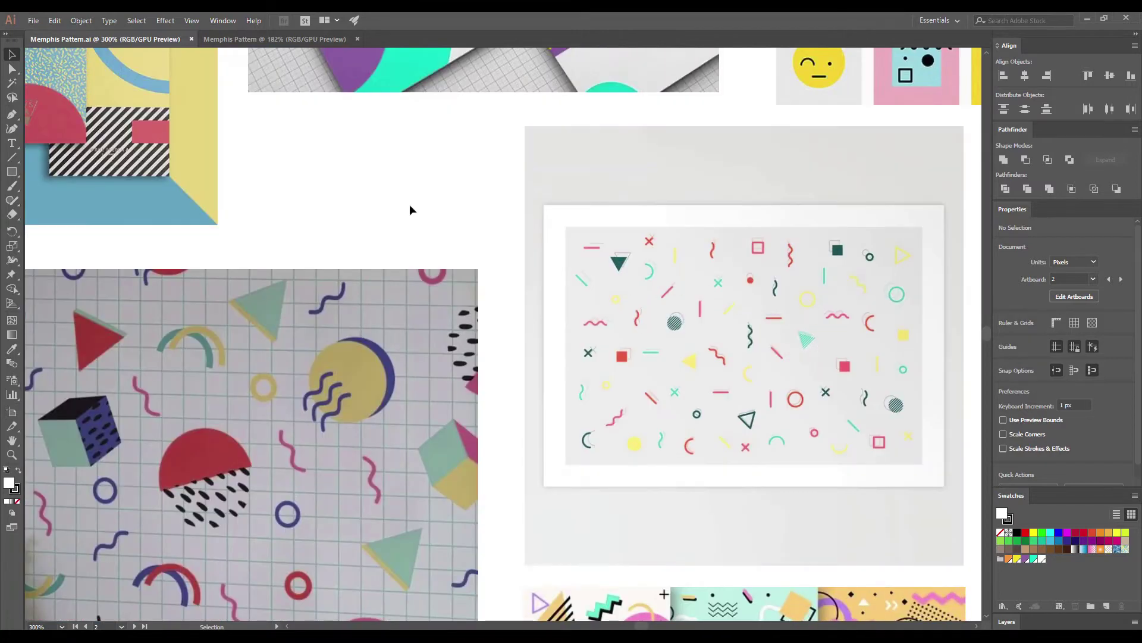
{"action": "left_click_drag", "start_coordinate": [404, 186], "coordinate": [513, 173]}
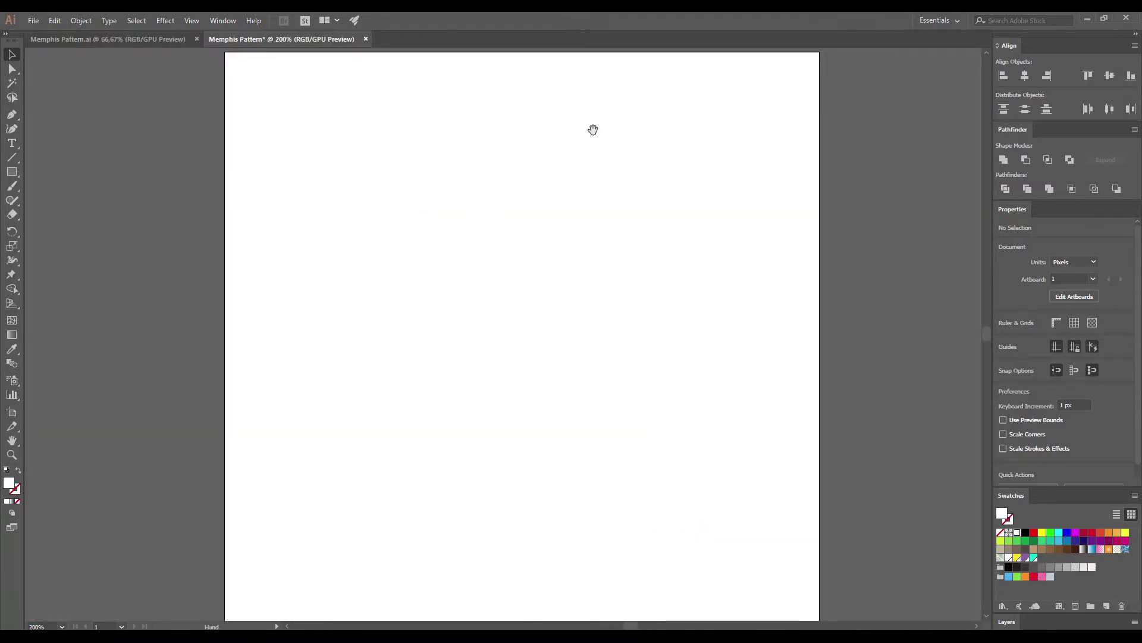
Step: Draw a small square in the left part of the artboard and fill it with the turquoise palette color
{"action": "left_click_drag", "start_coordinate": [593, 129], "coordinate": [589, 255]}
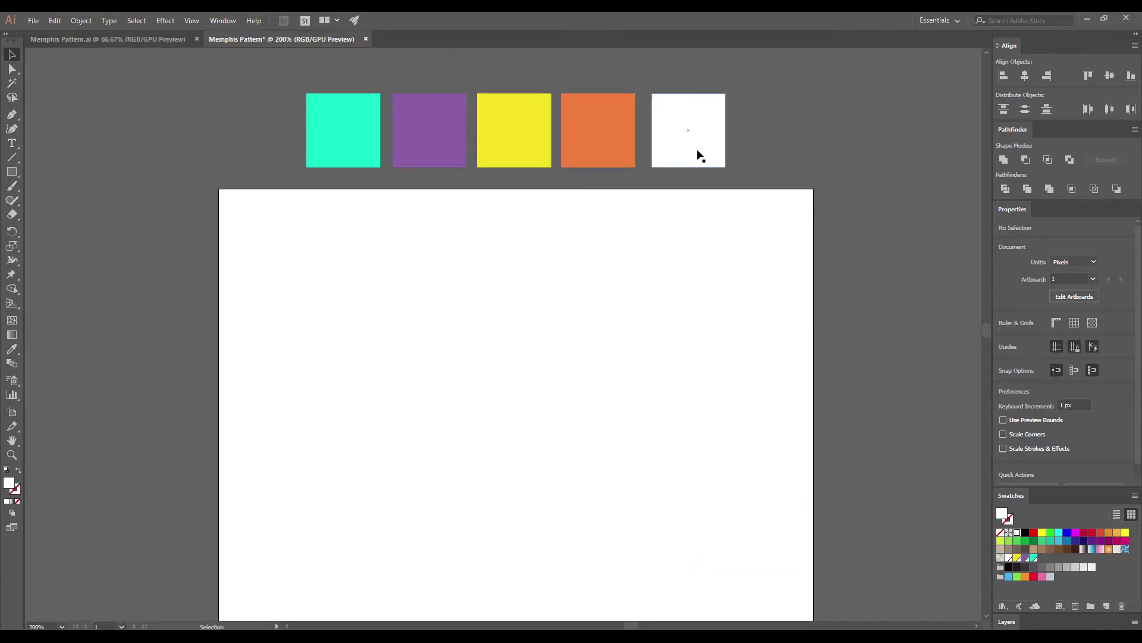
{"action": "left_click_drag", "start_coordinate": [648, 379], "coordinate": [613, 307]}
{"action": "scroll", "coordinate": [638, 275], "scroll_direction": "down", "scroll_amount": 1}
{"action": "left_click", "coordinate": [12, 171]}
{"action": "left_click_drag", "start_coordinate": [430, 288], "coordinate": [405, 268]}
{"action": "key", "text": "i"}
{"action": "left_click", "coordinate": [388, 107]}
{"action": "key", "text": "v"}
Step: Draw a circle about 72 px wide above and right of the square, filled with the palette's purple
{"action": "left_click", "coordinate": [13, 172]}
{"action": "left_click_drag", "start_coordinate": [14, 174], "coordinate": [47, 202]}
{"action": "left_click_drag", "start_coordinate": [516, 208], "coordinate": [581, 274]}
{"action": "key", "text": "i"}
{"action": "left_click", "coordinate": [456, 114]}
{"action": "key", "text": "v"}
Step: Create a triangle with a 50 px radius, fill it with the palette's yellow and place it below the square
{"action": "left_click_drag", "start_coordinate": [11, 172], "coordinate": [60, 214]}
{"action": "left_click", "coordinate": [486, 390]}
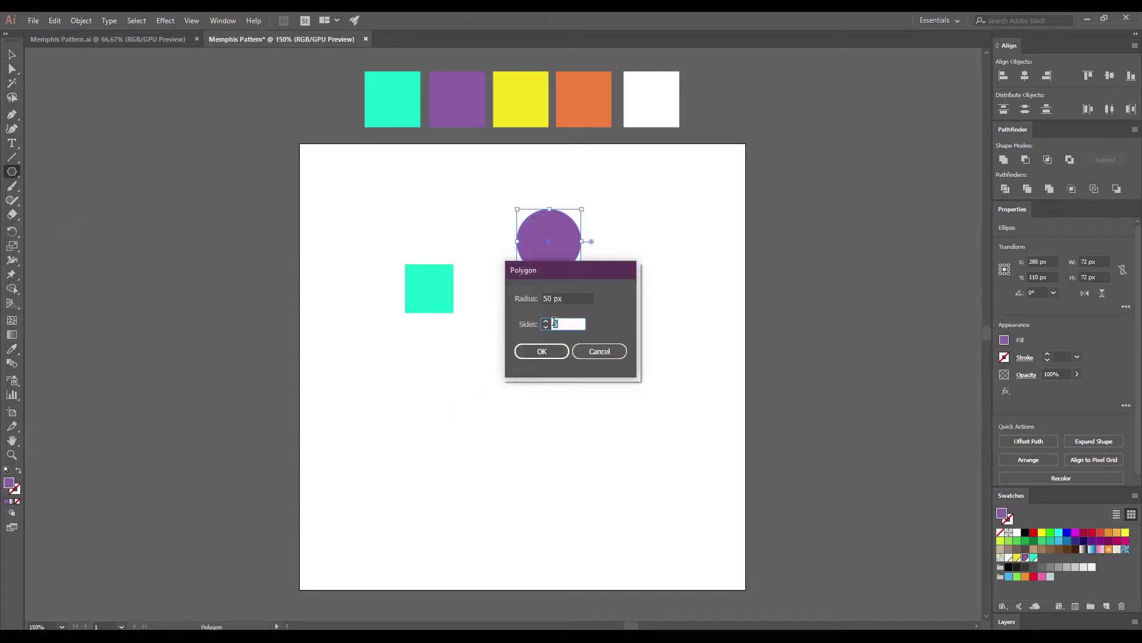
{"action": "left_click", "coordinate": [539, 353]}
{"action": "key", "text": "i"}
{"action": "left_click", "coordinate": [528, 102]}
{"action": "key", "text": "v"}
{"action": "left_click_drag", "start_coordinate": [447, 419], "coordinate": [411, 442]}
Step: Duplicate the turquoise square to its left and turn the copy into an outline with a thicker stroke
{"action": "left_click_drag", "start_coordinate": [439, 303], "coordinate": [376, 303]}
{"action": "left_click", "coordinate": [18, 471]}
{"action": "left_click", "coordinate": [1047, 353]}
{"action": "left_click", "coordinate": [1047, 353]}
{"action": "left_click", "coordinate": [1047, 353]}
Step: Duplicate the purple circle to its right and turn the copy into an outline with a thicker stroke
{"action": "mouse_move", "coordinate": [538, 254]}
{"action": "left_mouse_down"}
{"action": "mouse_move", "coordinate": [599, 293]}
{"action": "mouse_move", "coordinate": [622, 255]}
{"action": "left_mouse_up"}
{"action": "left_click", "coordinate": [18, 471]}
{"action": "left_click", "coordinate": [1047, 354]}
{"action": "left_click", "coordinate": [1048, 353]}
{"action": "left_click", "coordinate": [1048, 354]}
Step: Duplicate the yellow triangle to its right and turn the copy into an outline with a thicker stroke
{"action": "left_click_drag", "start_coordinate": [419, 448], "coordinate": [517, 445]}
{"action": "left_click", "coordinate": [19, 471]}
{"action": "left_click", "coordinate": [1047, 354]}
{"action": "left_click", "coordinate": [1047, 353]}
{"action": "left_click", "coordinate": [1047, 354]}
{"action": "left_click", "coordinate": [770, 373]}
Step: Draw a horizontal line about 25 px long below the circles with an orange 2 pt stroke
{"action": "key", "text": "backslash"}
{"action": "left_click_drag", "start_coordinate": [612, 354], "coordinate": [635, 355]}
{"action": "key", "text": "i"}
{"action": "left_click", "coordinate": [587, 113]}
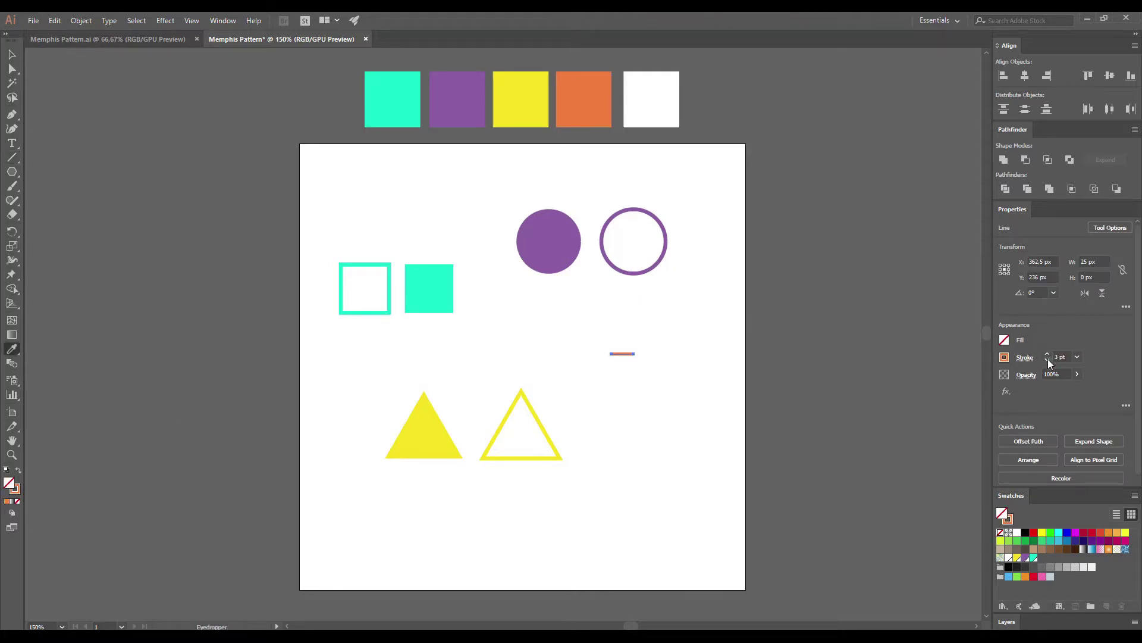
{"action": "key", "text": "v"}
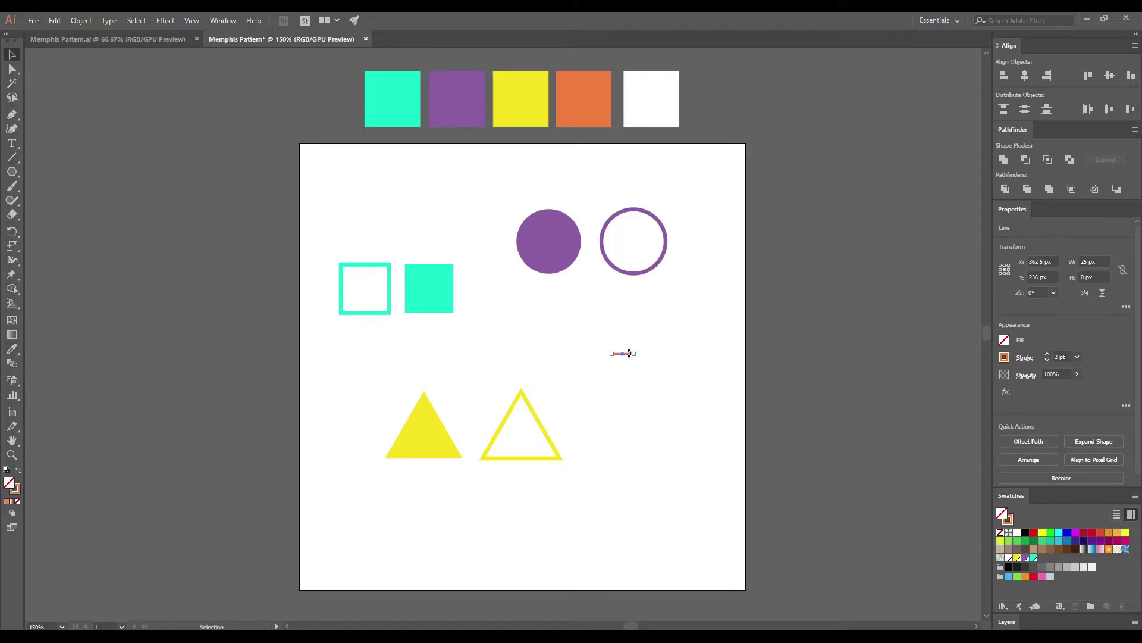
Step: Duplicate the orange line just below itself and shorten the upper line to form an uneven pair
{"action": "scroll", "coordinate": [632, 354], "scroll_direction": "up", "scroll_amount": 5}
{"action": "left_click_drag", "start_coordinate": [600, 356], "coordinate": [600, 393]}
{"action": "left_click_drag", "start_coordinate": [621, 391], "coordinate": [585, 387]}
{"action": "left_click", "coordinate": [667, 425]}
{"action": "scroll", "coordinate": [635, 397], "scroll_direction": "down", "scroll_amount": 1}
{"action": "left_click", "coordinate": [625, 416]}
{"action": "left_click_drag", "start_coordinate": [668, 415], "coordinate": [625, 414]}
{"action": "scroll", "coordinate": [617, 425], "scroll_direction": "down", "scroll_amount": 4}
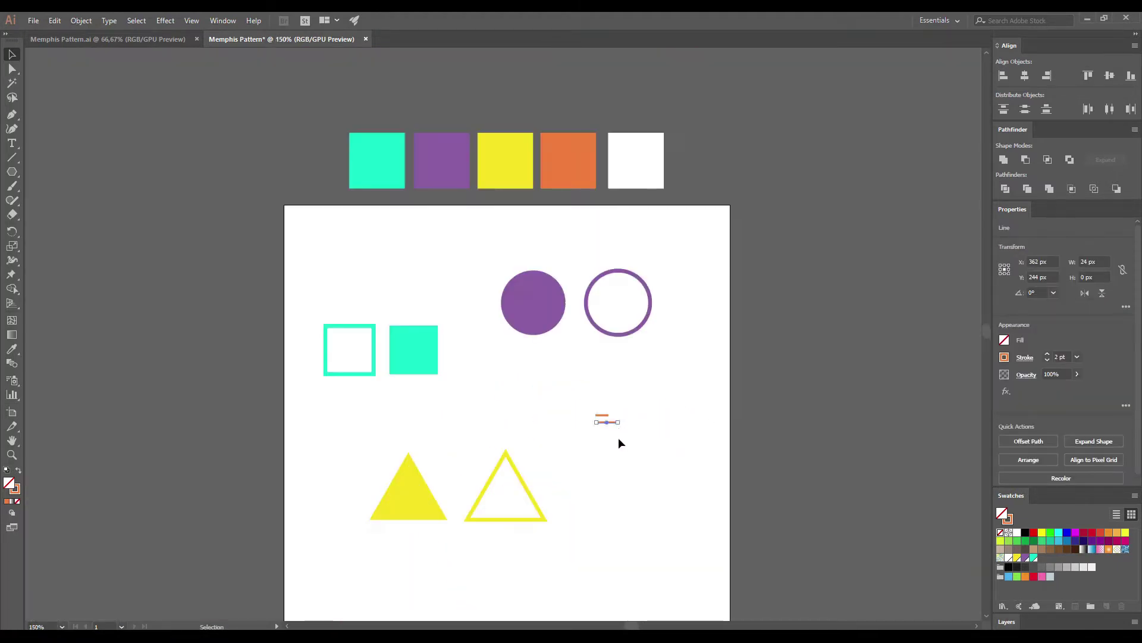
{"action": "left_click_drag", "start_coordinate": [586, 448], "coordinate": [599, 419]}
{"action": "scroll", "coordinate": [600, 420], "scroll_direction": "up", "scroll_amount": 1}
{"action": "left_click", "coordinate": [600, 420]}
{"action": "scroll", "coordinate": [598, 424], "scroll_direction": "down", "scroll_amount": 1}
Step: Draw a horizontal orange line about 70 px long below the triangles
{"action": "key", "text": "backslash"}
{"action": "left_click_drag", "start_coordinate": [454, 547], "coordinate": [516, 546]}
{"action": "left_click", "coordinate": [165, 20]}
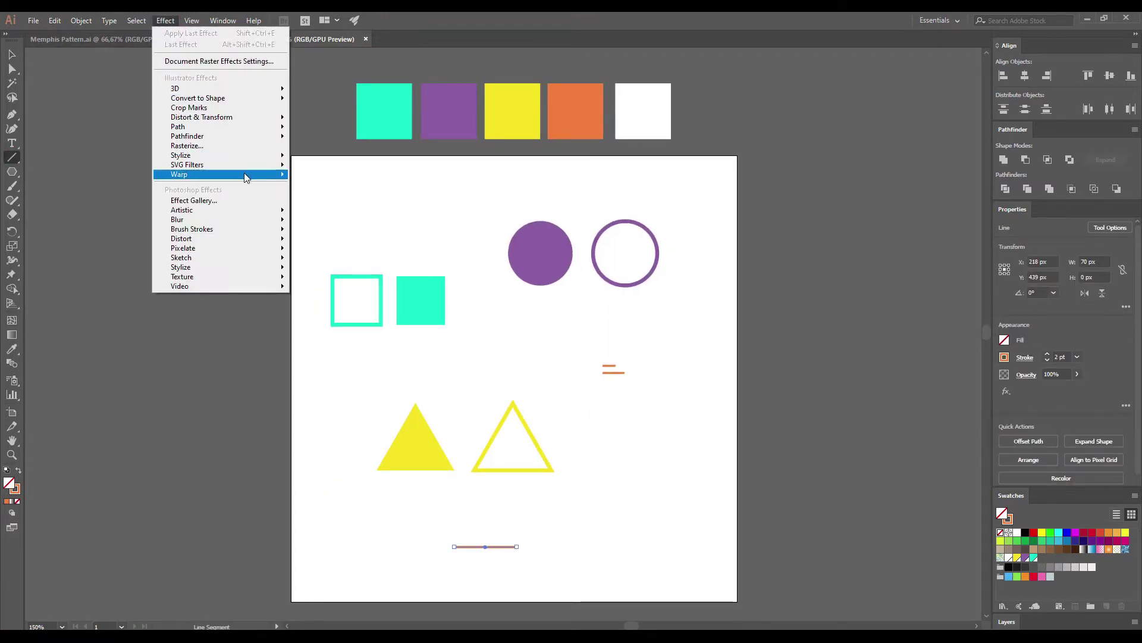
{"action": "mouse_move", "coordinate": [259, 170]}
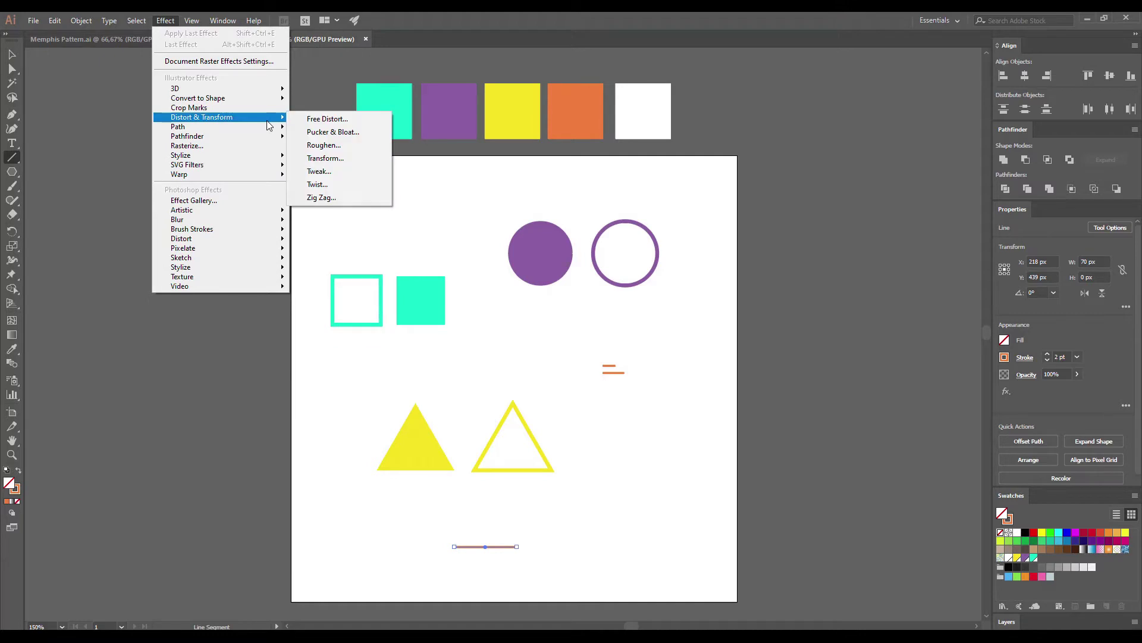
{"action": "left_click", "coordinate": [101, 176]}
Step: Apply a Zig Zag effect to the long line with 2 px absolute size, 8 ridges per segment and smooth points
{"action": "key", "text": "v"}
{"action": "left_click", "coordinate": [472, 546]}
{"action": "left_click", "coordinate": [165, 20]}
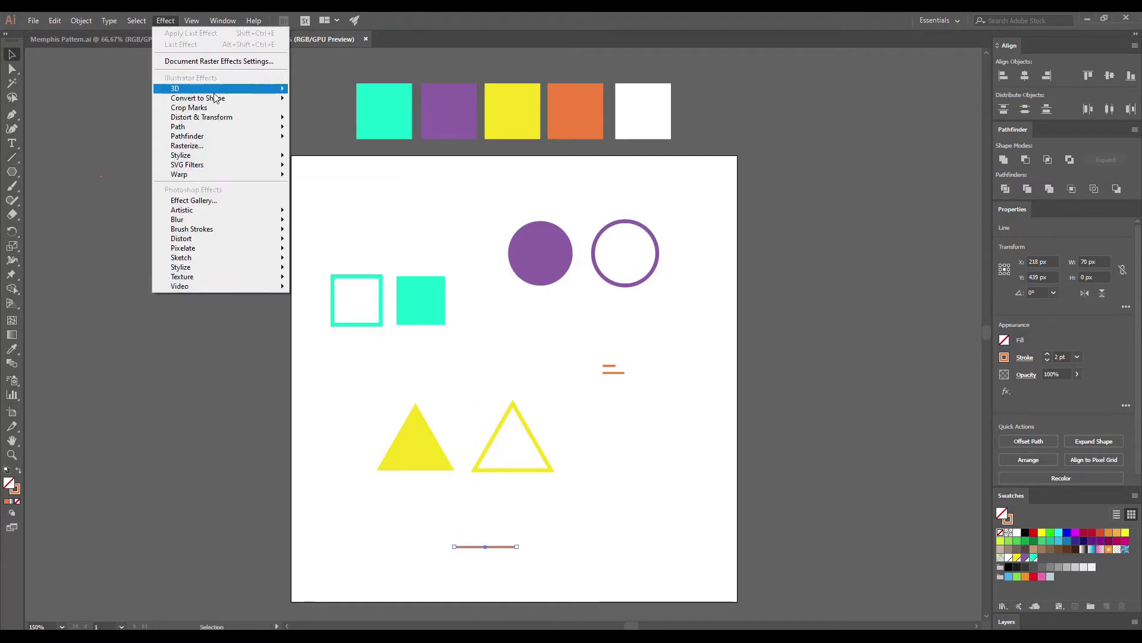
{"action": "mouse_move", "coordinate": [232, 117]}
{"action": "left_click", "coordinate": [319, 195]}
{"action": "left_click", "coordinate": [548, 310]}
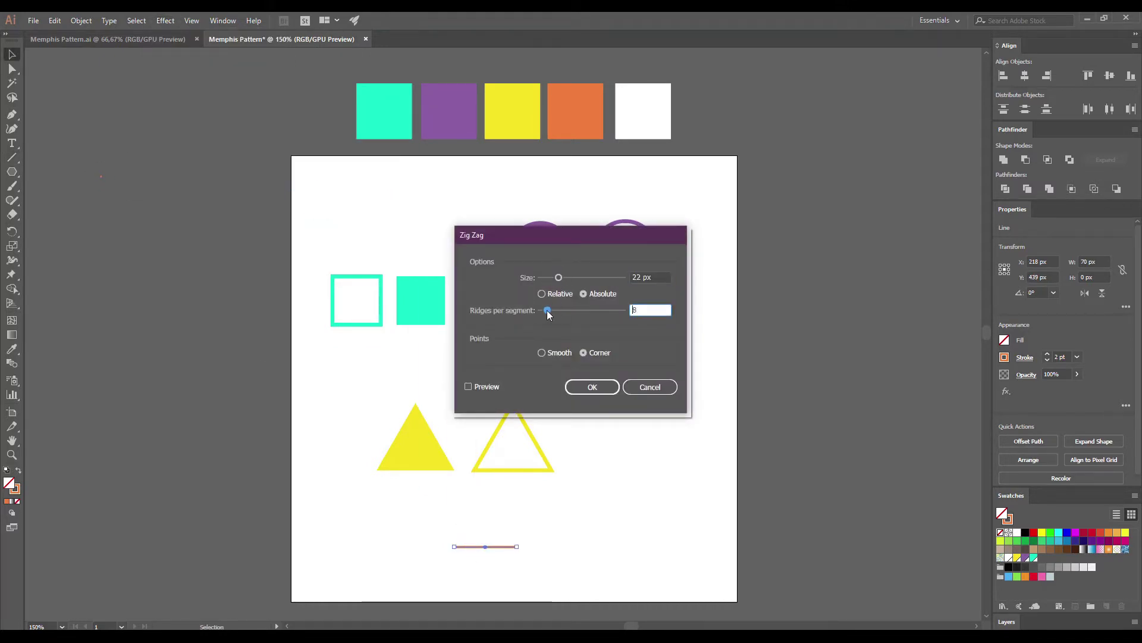
{"action": "left_click", "coordinate": [468, 386]}
{"action": "left_click", "coordinate": [542, 352]}
{"action": "mouse_move", "coordinate": [553, 277]}
{"action": "left_mouse_down"}
{"action": "mouse_move", "coordinate": [543, 278]}
{"action": "mouse_move", "coordinate": [548, 310]}
{"action": "mouse_move", "coordinate": [545, 278]}
{"action": "left_mouse_up"}
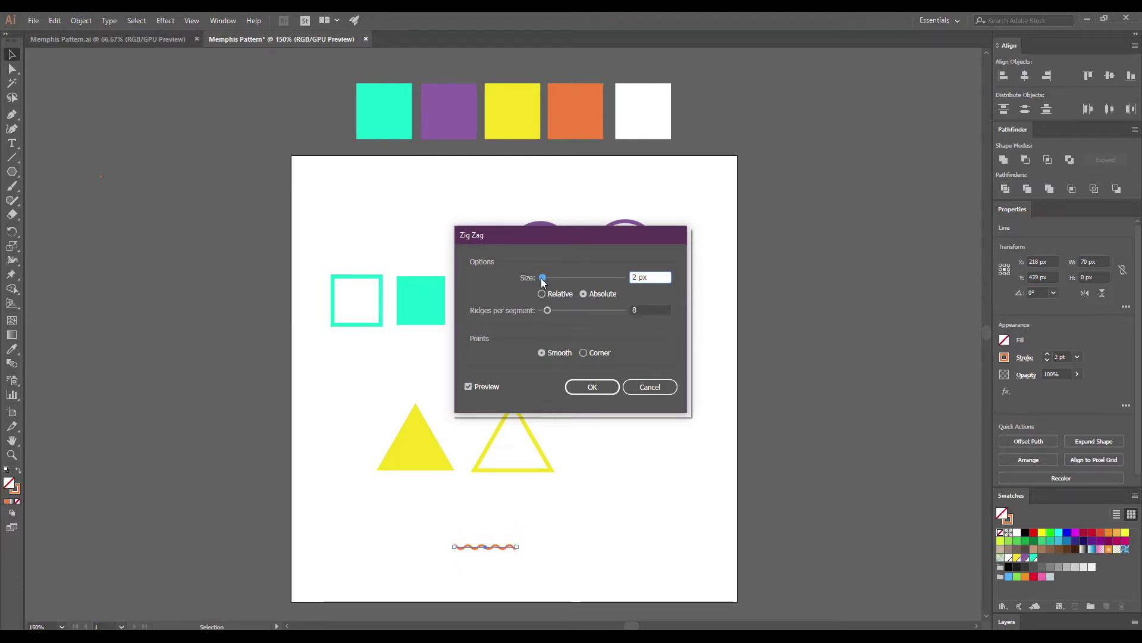
{"action": "left_click", "coordinate": [593, 387]}
{"action": "left_click", "coordinate": [570, 473]}
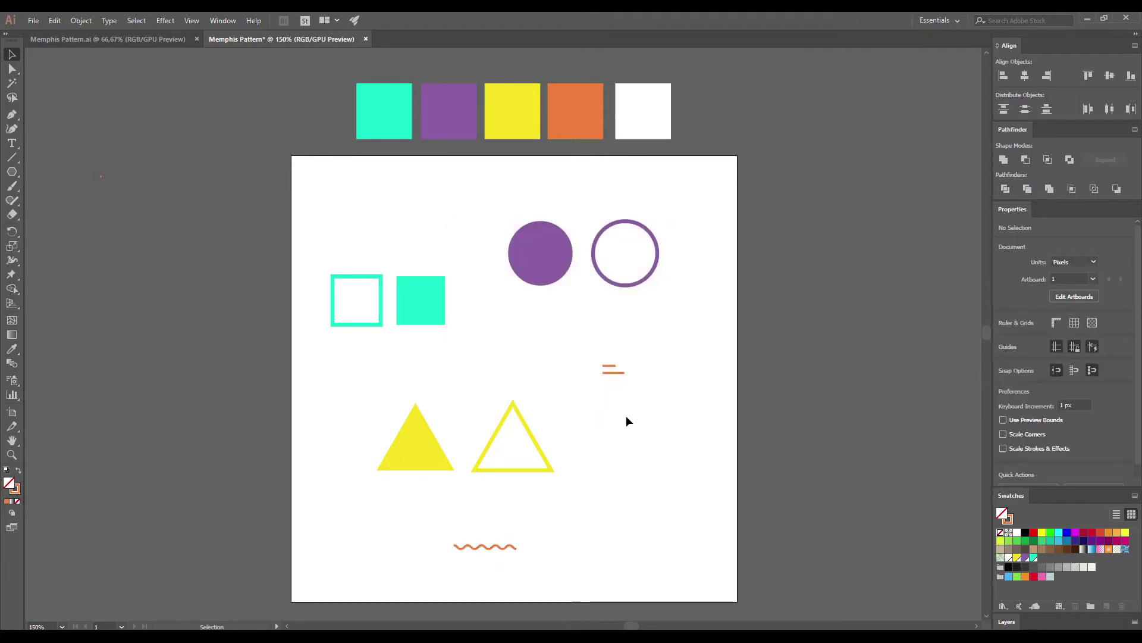
Step: Set the stroke weight of the outlined square, triangle and circle to 3 pt
{"action": "left_click", "coordinate": [380, 326]}
{"action": "left_click", "coordinate": [495, 438], "text": "shift"}
{"action": "left_click", "coordinate": [651, 272], "text": "shift"}
{"action": "left_click", "coordinate": [1048, 360]}
{"action": "left_click", "coordinate": [1047, 354]}
{"action": "left_click", "coordinate": [778, 298]}
Step: Recolor the outlined square purple by sampling the outlined circle
{"action": "left_click", "coordinate": [359, 324]}
{"action": "key", "text": "i"}
{"action": "left_click", "coordinate": [635, 281]}
{"action": "key", "text": "v"}
Step: Give the outlined triangle the wavy line's orange stroke and increase its stroke weight
{"action": "left_click", "coordinate": [529, 433]}
{"action": "key", "text": "i"}
{"action": "left_click", "coordinate": [515, 545]}
{"action": "key", "text": "v"}
{"action": "left_click", "coordinate": [382, 326]}
{"action": "left_click", "coordinate": [502, 423]}
{"action": "left_click", "coordinate": [1047, 354]}
{"action": "left_click", "coordinate": [757, 492]}
Step: Recolor the outlined circle orange by sampling the outlined triangle
{"action": "left_click", "coordinate": [611, 282]}
{"action": "key", "text": "i"}
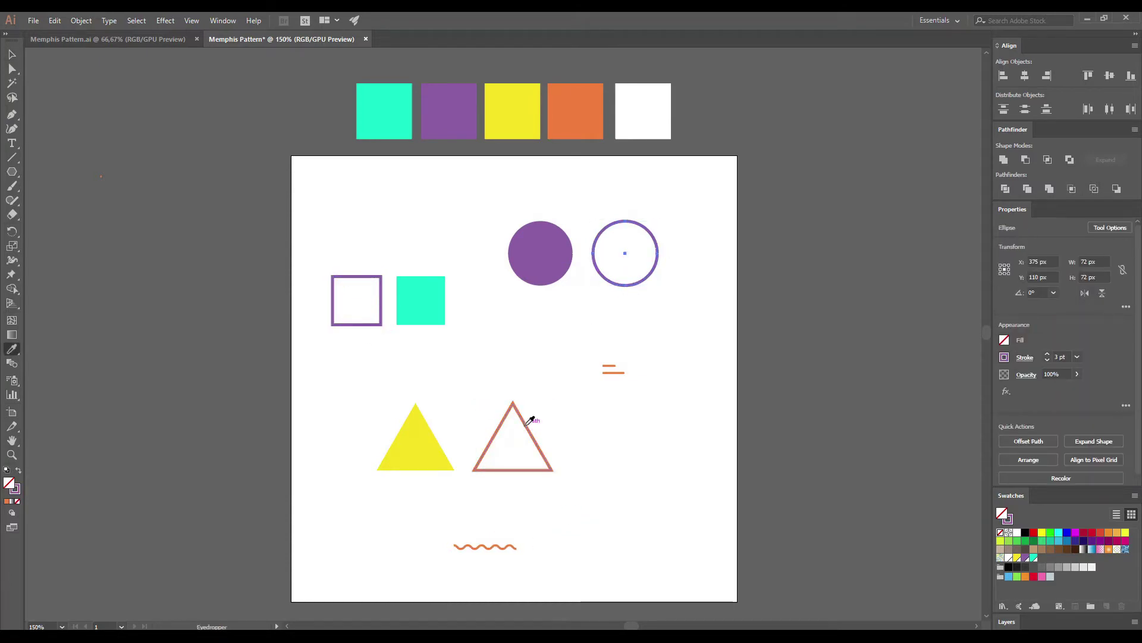
{"action": "left_click", "coordinate": [530, 420]}
{"action": "key", "text": "v"}
Step: Recolor the wavy line's stroke turquoise by sampling the filled square
{"action": "left_click", "coordinate": [510, 466]}
{"action": "left_click", "coordinate": [485, 546]}
{"action": "key", "text": "i"}
{"action": "left_click", "coordinate": [439, 305]}
{"action": "left_click", "coordinate": [18, 470]}
{"action": "key", "text": "v"}
{"action": "left_click", "coordinate": [657, 406]}
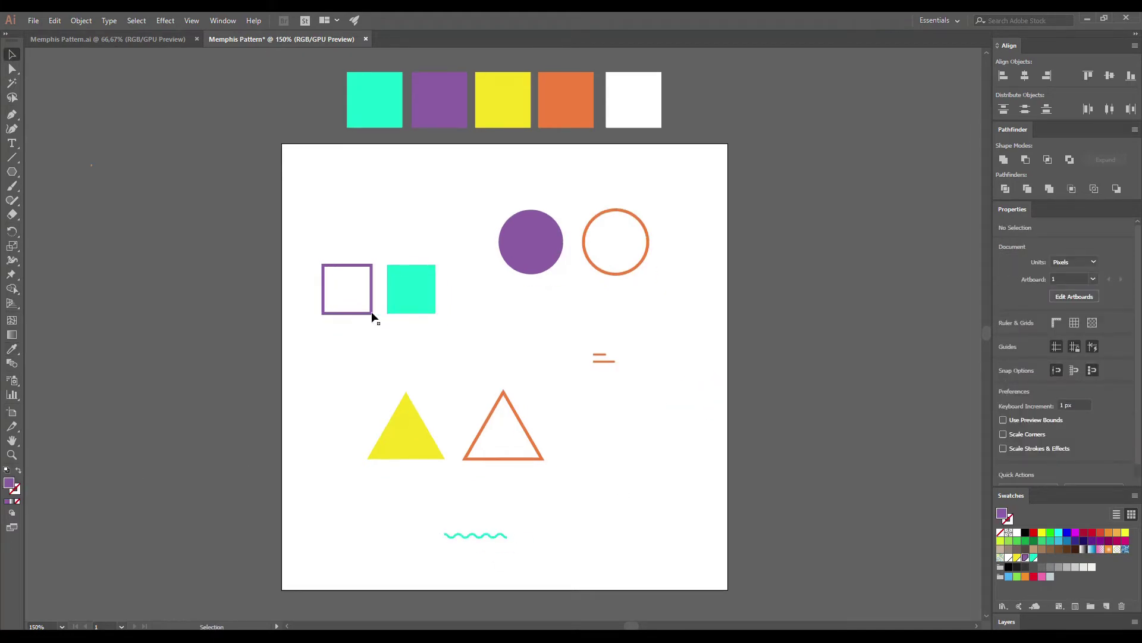
Step: Shrink the purple outlined square, overlap it with the turquoise square near the artboard's upper-left corner and rotate both
{"action": "left_click_drag", "start_coordinate": [372, 317], "coordinate": [371, 347]}
{"action": "left_click_drag", "start_coordinate": [408, 298], "coordinate": [359, 221]}
{"action": "left_click", "coordinate": [372, 331]}
{"action": "left_click_drag", "start_coordinate": [373, 344], "coordinate": [345, 214]}
{"action": "scroll", "coordinate": [339, 233], "scroll_direction": "up", "scroll_amount": 1}
{"action": "left_click", "coordinate": [374, 281]}
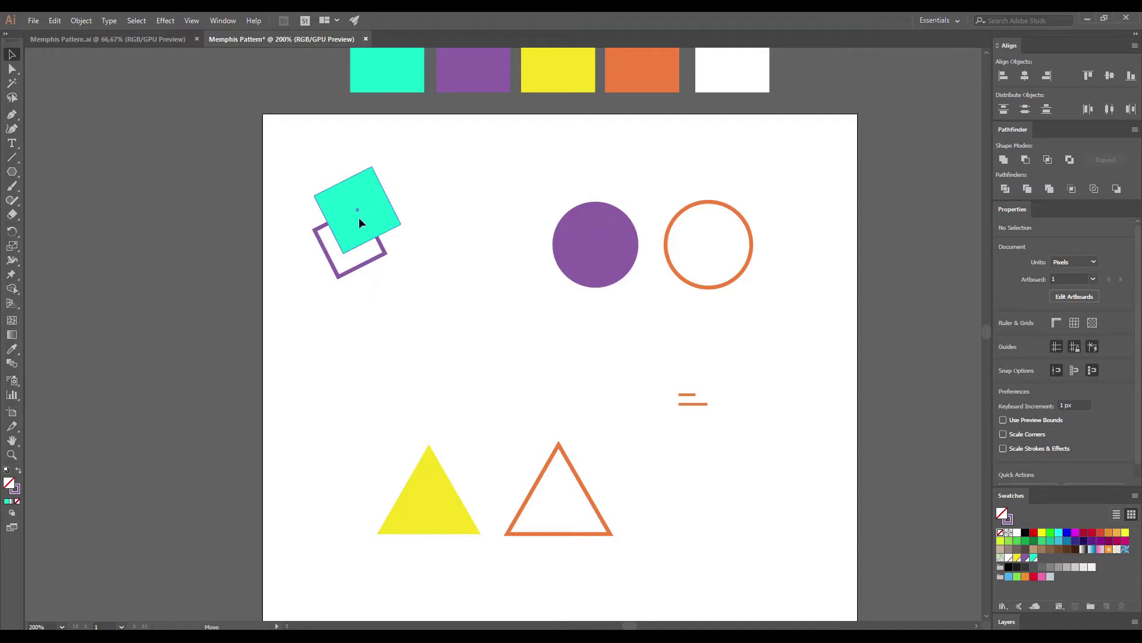
{"action": "left_click", "coordinate": [358, 216]}
Step: Try to adjust the size and position of the overlapping squares, and undo these adjustments
{"action": "left_click", "coordinate": [394, 281]}
{"action": "left_click", "coordinate": [379, 213]}
{"action": "left_click_drag", "start_coordinate": [389, 194], "coordinate": [382, 198]}
{"action": "left_click_drag", "start_coordinate": [379, 215], "coordinate": [382, 250]}
{"action": "left_click", "coordinate": [384, 245]}
{"action": "left_click", "coordinate": [394, 270]}
{"action": "key", "text": "ctrl+z"}
{"action": "key", "text": "ctrl+z"}
{"action": "key", "text": "ctrl+z"}
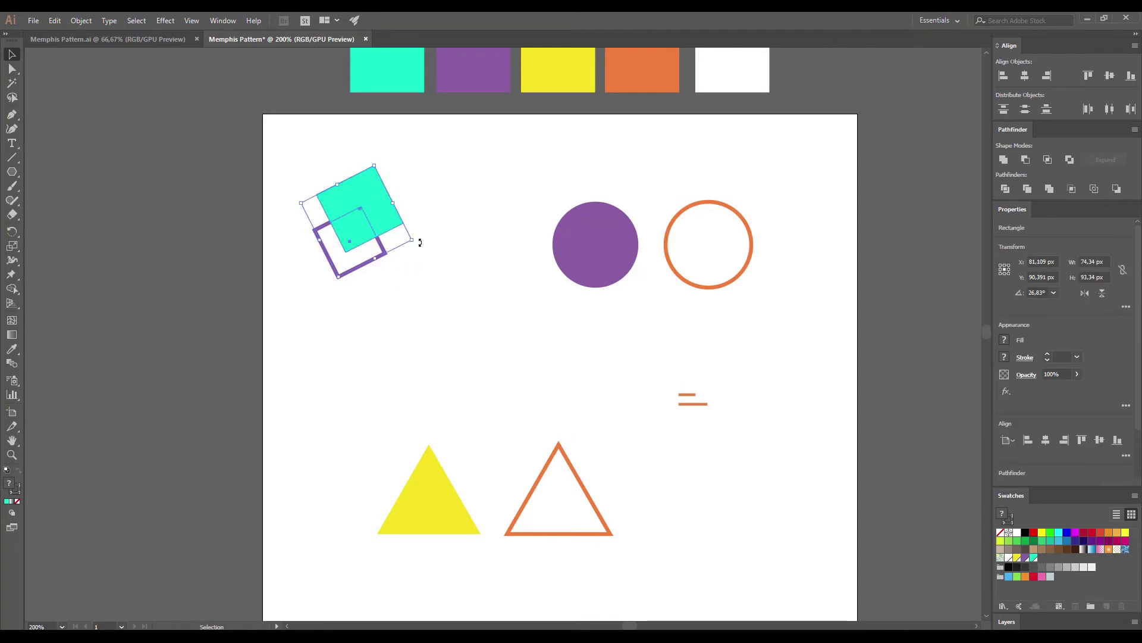
{"action": "key", "text": "ctrl+z"}
Step: Rotate the turquoise square and its purple outline to different angles, with the outline sticking out below
{"action": "left_click", "coordinate": [380, 260]}
{"action": "left_click_drag", "start_coordinate": [369, 279], "coordinate": [387, 269]}
{"action": "left_click_drag", "start_coordinate": [370, 268], "coordinate": [398, 262]}
{"action": "left_click", "coordinate": [416, 273]}
{"action": "left_click", "coordinate": [379, 264]}
{"action": "left_click", "coordinate": [416, 262]}
Step: Move the purple circle toward the artboard's center, overlap it with the orange outlined circle and shrink both
{"action": "left_click_drag", "start_coordinate": [573, 253], "coordinate": [506, 293]}
{"action": "left_click_drag", "start_coordinate": [669, 266], "coordinate": [523, 280]}
{"action": "left_click_drag", "start_coordinate": [604, 216], "coordinate": [597, 224]}
{"action": "left_click_drag", "start_coordinate": [584, 288], "coordinate": [577, 298]}
{"action": "left_click", "coordinate": [602, 316]}
{"action": "left_click", "coordinate": [560, 280]}
{"action": "left_click_drag", "start_coordinate": [572, 241], "coordinate": [568, 245]}
{"action": "left_click", "coordinate": [582, 249]}
{"action": "left_click_drag", "start_coordinate": [592, 234], "coordinate": [589, 238]}
{"action": "left_click", "coordinate": [619, 286]}
Step: Move the yellow triangle up and left, and resize the orange outlined circle to 45 px at the purple circle's lower right
{"action": "left_click_drag", "start_coordinate": [429, 512], "coordinate": [385, 416]}
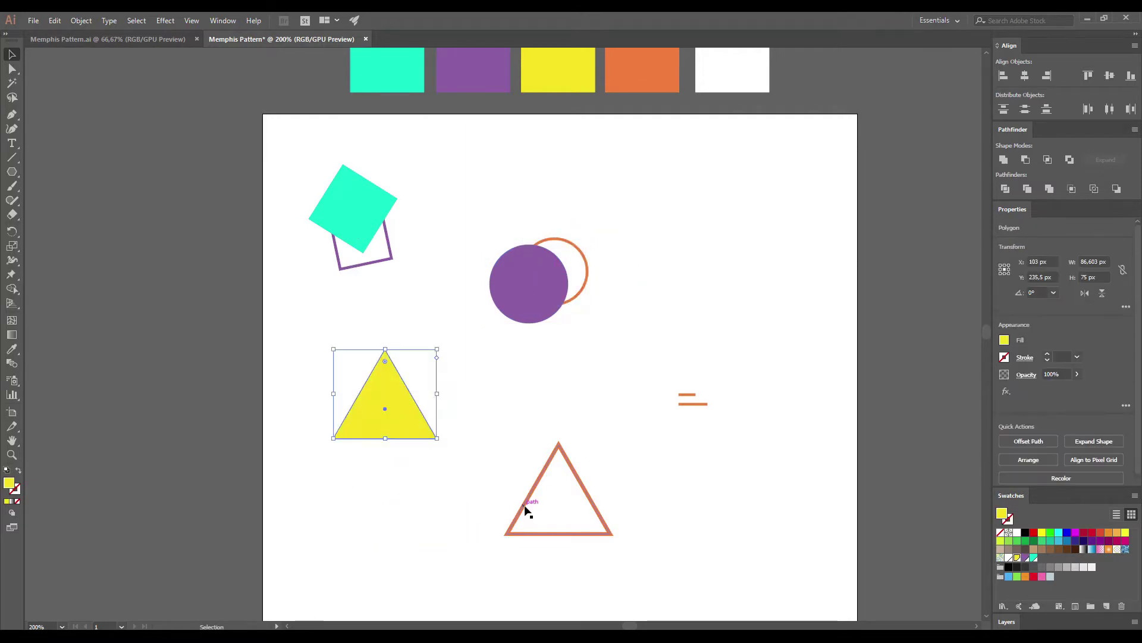
{"action": "left_click", "coordinate": [579, 295]}
{"action": "left_click_drag", "start_coordinate": [588, 238], "coordinate": [581, 296]}
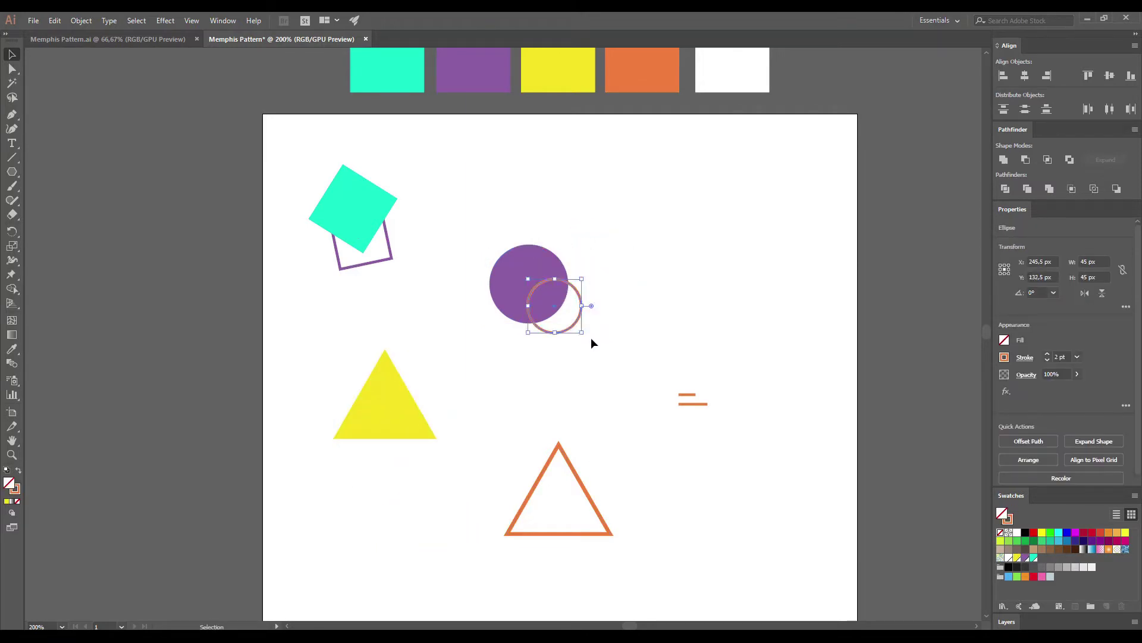
{"action": "left_click", "coordinate": [565, 442]}
Step: Duplicate the overlapping turquoise and purple squares into the artboard's upper-right area
{"action": "left_click_drag", "start_coordinate": [411, 296], "coordinate": [351, 218]}
{"action": "left_click_drag", "start_coordinate": [359, 207], "coordinate": [725, 231]}
{"action": "left_click", "coordinate": [773, 250]}
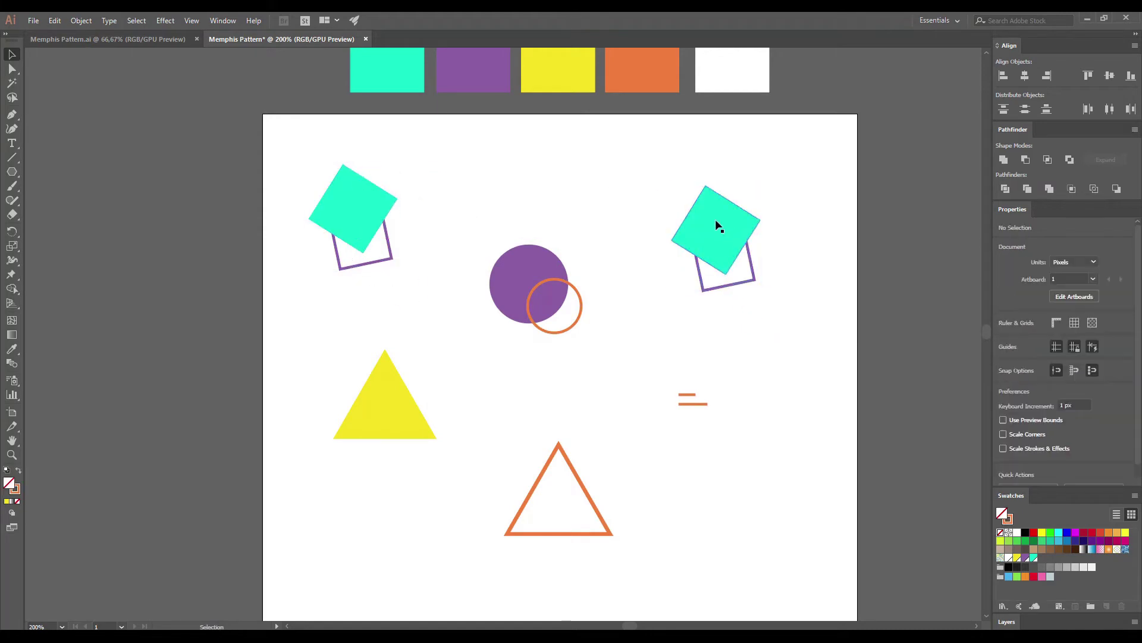
Step: Recolor the copied filled square orange, and move its outlined square up and left over it with a yellow stroke
{"action": "left_click", "coordinate": [718, 222]}
{"action": "key", "text": "i"}
{"action": "left_click", "coordinate": [643, 76]}
{"action": "key", "text": "v"}
{"action": "mouse_move", "coordinate": [754, 276]}
{"action": "left_mouse_down"}
{"action": "mouse_move", "coordinate": [740, 273]}
{"action": "mouse_move", "coordinate": [727, 209]}
{"action": "mouse_move", "coordinate": [747, 196]}
{"action": "mouse_move", "coordinate": [722, 220]}
{"action": "left_mouse_up"}
{"action": "key", "text": "i"}
{"action": "left_click", "coordinate": [417, 397]}
{"action": "left_click", "coordinate": [1047, 353]}
{"action": "key", "text": "v"}
Step: Recolor the copied filled square yellow and its outline purple, and shift the filled square slightly left and down
{"action": "left_click", "coordinate": [748, 265]}
{"action": "left_click", "coordinate": [727, 247]}
{"action": "key", "text": "i"}
{"action": "left_click", "coordinate": [411, 397]}
{"action": "key", "text": "v"}
{"action": "left_click", "coordinate": [681, 216]}
{"action": "key", "text": "i"}
{"action": "left_click", "coordinate": [393, 257]}
{"action": "key", "text": "v"}
{"action": "left_click_drag", "start_coordinate": [713, 248], "coordinate": [704, 252]}
{"action": "left_click", "coordinate": [732, 349]}
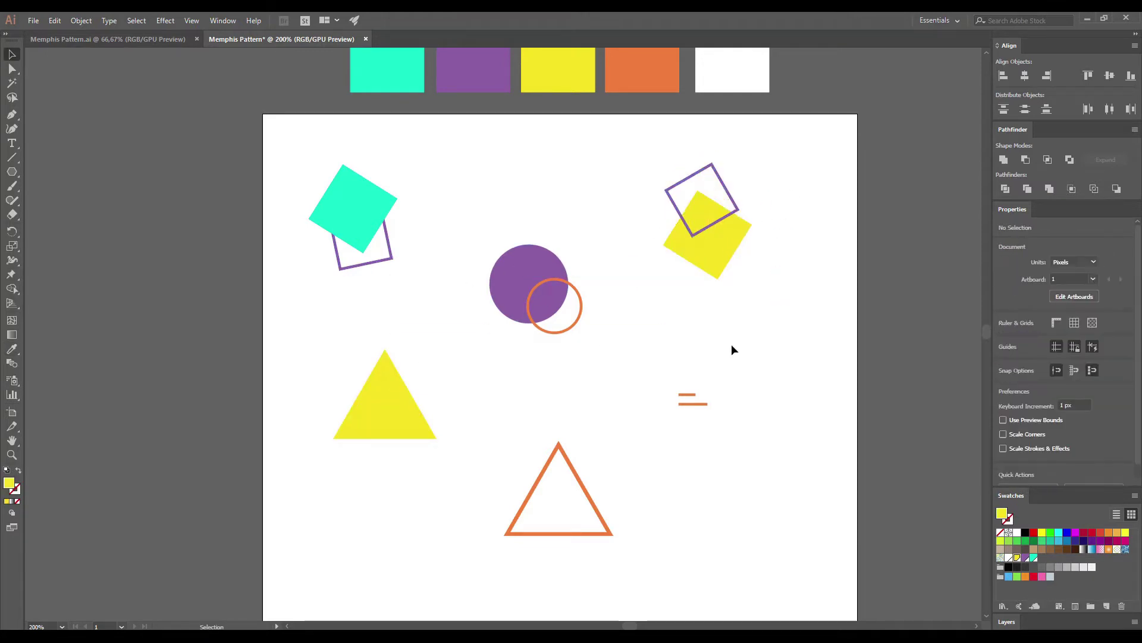
Step: Rotate the yellow triangle and duplicate it over the lower-left corner of the orange outlined triangle
{"action": "left_click", "coordinate": [411, 416]}
{"action": "left_click_drag", "start_coordinate": [433, 350], "coordinate": [405, 343]}
{"action": "left_click", "coordinate": [523, 415]}
{"action": "left_click_drag", "start_coordinate": [382, 412], "coordinate": [511, 531]}
Step: Shrink the orange outlined triangle, reduce its stroke to 2 pt, and rotate the yellow triangle copy to point down
{"action": "left_click", "coordinate": [573, 470]}
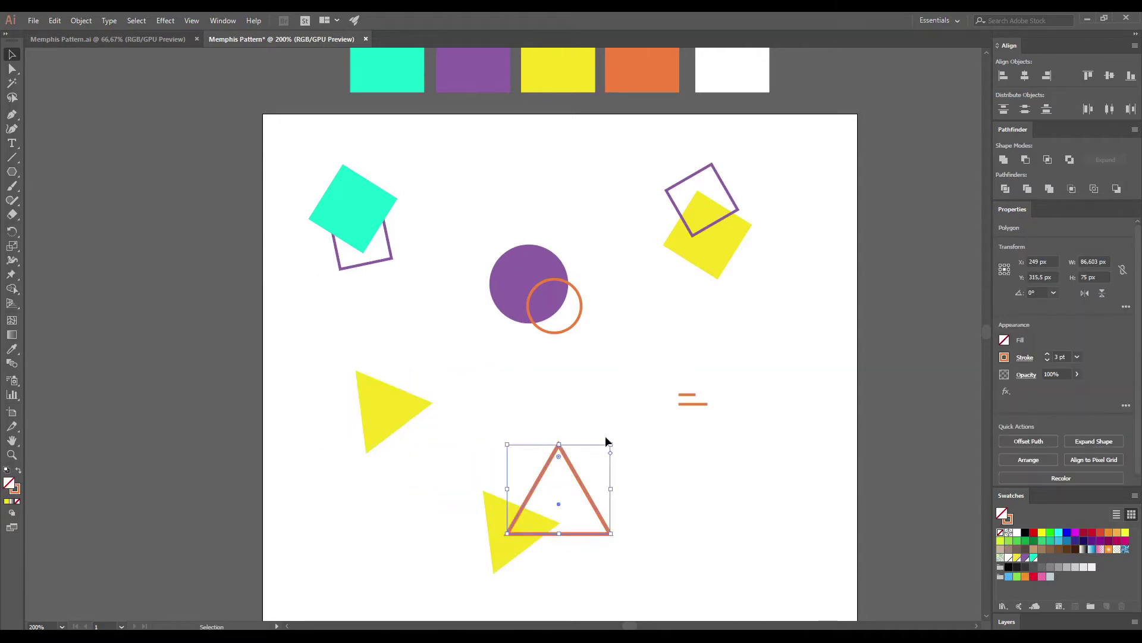
{"action": "left_click_drag", "start_coordinate": [611, 444], "coordinate": [594, 463]}
{"action": "left_click", "coordinate": [515, 525]}
{"action": "left_click_drag", "start_coordinate": [566, 524], "coordinate": [558, 495]}
{"action": "left_click_drag", "start_coordinate": [535, 512], "coordinate": [549, 511]}
{"action": "left_click_drag", "start_coordinate": [574, 523], "coordinate": [576, 537]}
{"action": "mouse_move", "coordinate": [609, 539]}
{"action": "left_mouse_down"}
{"action": "mouse_move", "coordinate": [613, 518]}
{"action": "mouse_move", "coordinate": [597, 495]}
{"action": "mouse_move", "coordinate": [577, 510]}
{"action": "mouse_move", "coordinate": [578, 531]}
{"action": "mouse_move", "coordinate": [594, 501]}
{"action": "mouse_move", "coordinate": [583, 500]}
{"action": "left_mouse_up"}
{"action": "left_click", "coordinate": [601, 506]}
{"action": "left_click", "coordinate": [571, 525]}
{"action": "left_click", "coordinate": [1047, 360]}
Step: Overlap the orange outlined triangle with the yellow copy's upper-right corner, bring it forward, and undo the last move
{"action": "left_click", "coordinate": [597, 507]}
{"action": "left_click_drag", "start_coordinate": [535, 533], "coordinate": [589, 482]}
{"action": "left_click", "coordinate": [608, 512]}
{"action": "left_click", "coordinate": [577, 516]}
{"action": "key", "text": "ctrl+]"}
{"action": "left_click_drag", "start_coordinate": [597, 482], "coordinate": [569, 554]}
{"action": "left_click", "coordinate": [590, 500]}
{"action": "left_click", "coordinate": [597, 521]}
{"action": "key", "text": "ctrl+z"}
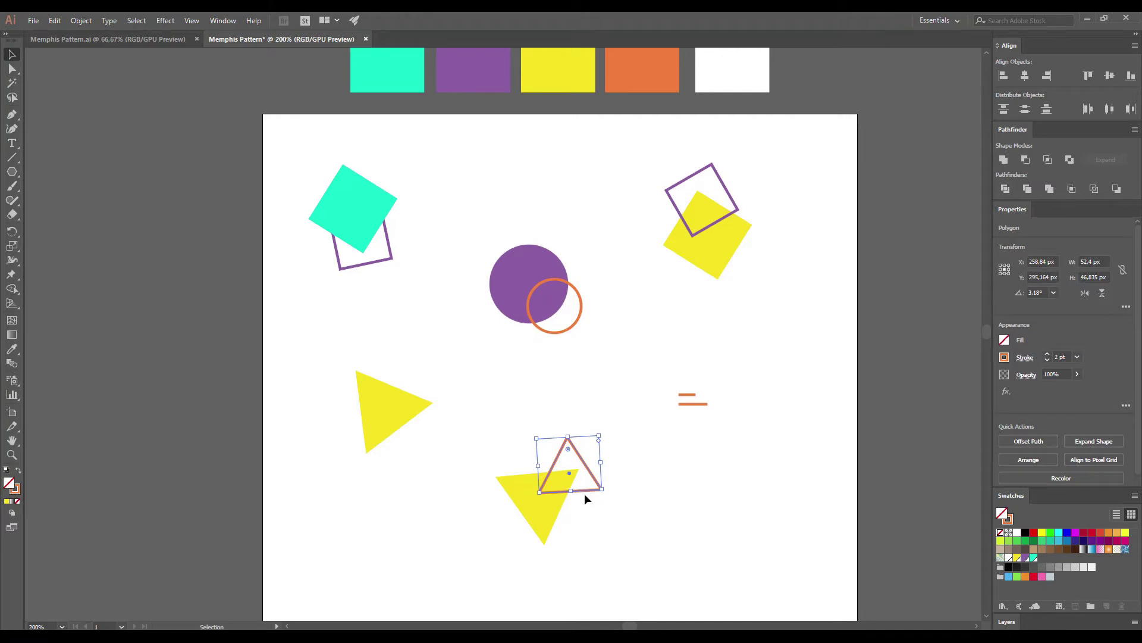
{"action": "left_click", "coordinate": [547, 393]}
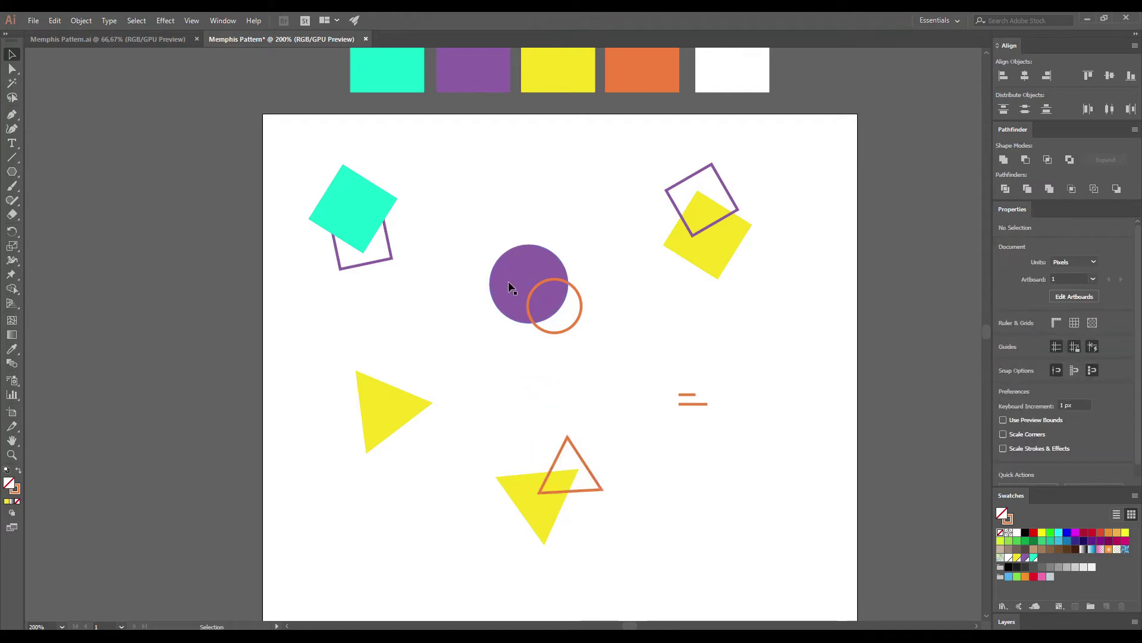
Step: Duplicate the purple circle into the artboard's lower right, shrink the copy and turn it into an outline
{"action": "left_click_drag", "start_coordinate": [509, 282], "coordinate": [676, 507]}
{"action": "left_click_drag", "start_coordinate": [735, 467], "coordinate": [706, 520]}
{"action": "left_click", "coordinate": [19, 470]}
Step: Place the lower yellow triangle, shrunk and pointing right, on the purple outlined circle, and move the orange triangle left
{"action": "mouse_move", "coordinate": [552, 511]}
{"action": "left_mouse_down"}
{"action": "mouse_move", "coordinate": [669, 518]}
{"action": "mouse_move", "coordinate": [666, 532]}
{"action": "left_mouse_up"}
{"action": "mouse_move", "coordinate": [680, 521]}
{"action": "left_mouse_down"}
{"action": "mouse_move", "coordinate": [683, 500]}
{"action": "mouse_move", "coordinate": [683, 522]}
{"action": "mouse_move", "coordinate": [689, 512]}
{"action": "mouse_move", "coordinate": [706, 520]}
{"action": "mouse_move", "coordinate": [682, 511]}
{"action": "left_mouse_up"}
{"action": "left_click_drag", "start_coordinate": [583, 489], "coordinate": [472, 541]}
{"action": "left_click", "coordinate": [545, 474]}
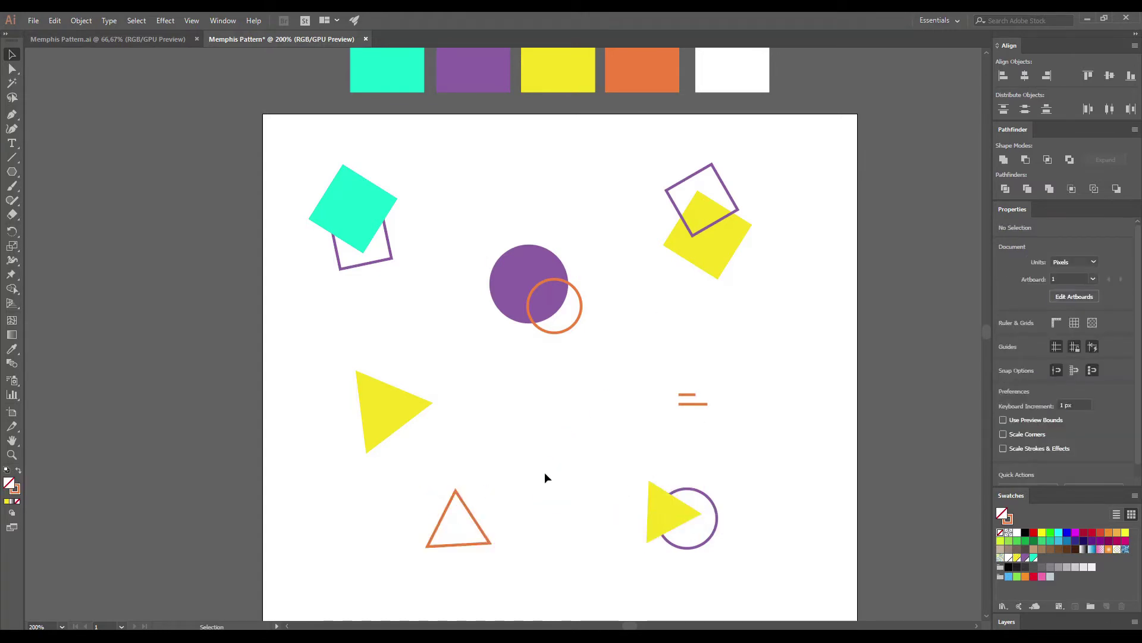
Step: Shift the small yellow triangle to the upper right of the purple outlined circle and rotate it slightly
{"action": "left_click_drag", "start_coordinate": [667, 514], "coordinate": [714, 501]}
{"action": "left_click_drag", "start_coordinate": [752, 500], "coordinate": [745, 514]}
{"action": "left_click", "coordinate": [742, 524]}
{"action": "left_click", "coordinate": [714, 495]}
{"action": "left_click_drag", "start_coordinate": [744, 456], "coordinate": [727, 461]}
{"action": "left_click", "coordinate": [753, 519]}
Step: Duplicate the turquoise zigzag line near the artboard's center and give the copy a purple stroke
{"action": "scroll", "coordinate": [562, 427], "scroll_direction": "down", "scroll_amount": 2}
{"action": "left_click", "coordinate": [535, 578]}
{"action": "mouse_move", "coordinate": [566, 578]}
{"action": "left_mouse_down"}
{"action": "mouse_move", "coordinate": [383, 535]}
{"action": "mouse_move", "coordinate": [551, 388]}
{"action": "left_mouse_up"}
{"action": "scroll", "coordinate": [551, 396], "scroll_direction": "up", "scroll_amount": 2}
{"action": "key", "text": "i"}
{"action": "left_click", "coordinate": [473, 81]}
{"action": "left_click", "coordinate": [18, 470]}
{"action": "scroll", "coordinate": [581, 454], "scroll_direction": "down", "scroll_amount": 2}
{"action": "key", "text": "v"}
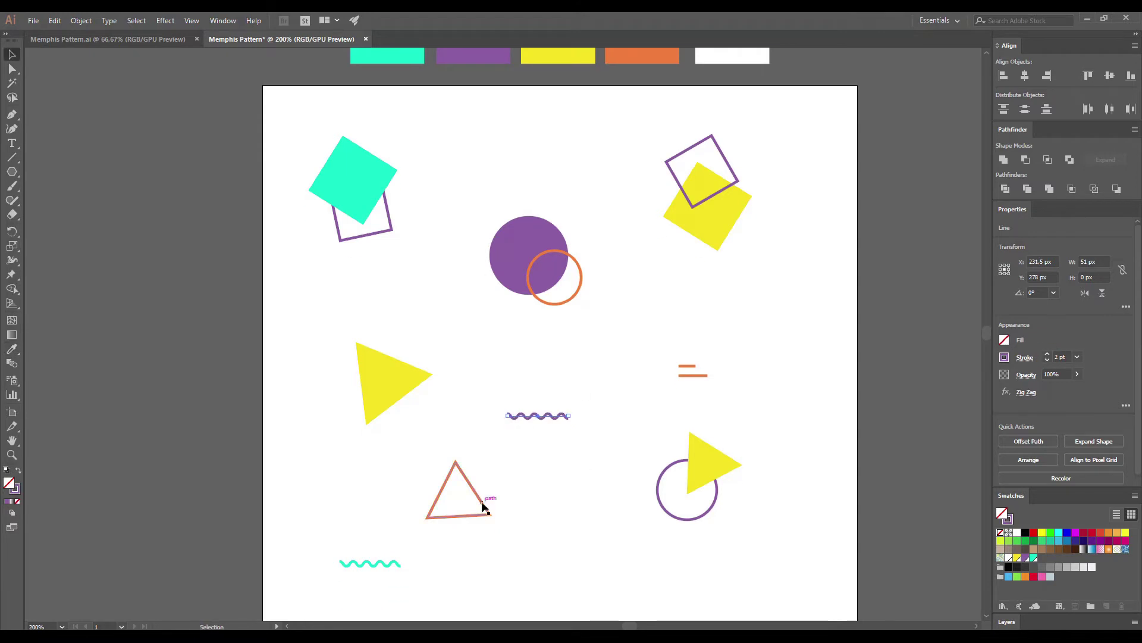
Step: Duplicate the pair of orange lines above the original and recolor the copy turquoise
{"action": "left_click", "coordinate": [698, 374]}
{"action": "left_click_drag", "start_coordinate": [690, 372], "coordinate": [696, 307], "text": "alt"}
{"action": "key", "text": "i"}
{"action": "left_click", "coordinate": [353, 179]}
{"action": "left_click", "coordinate": [20, 471]}
{"action": "key", "text": "v"}
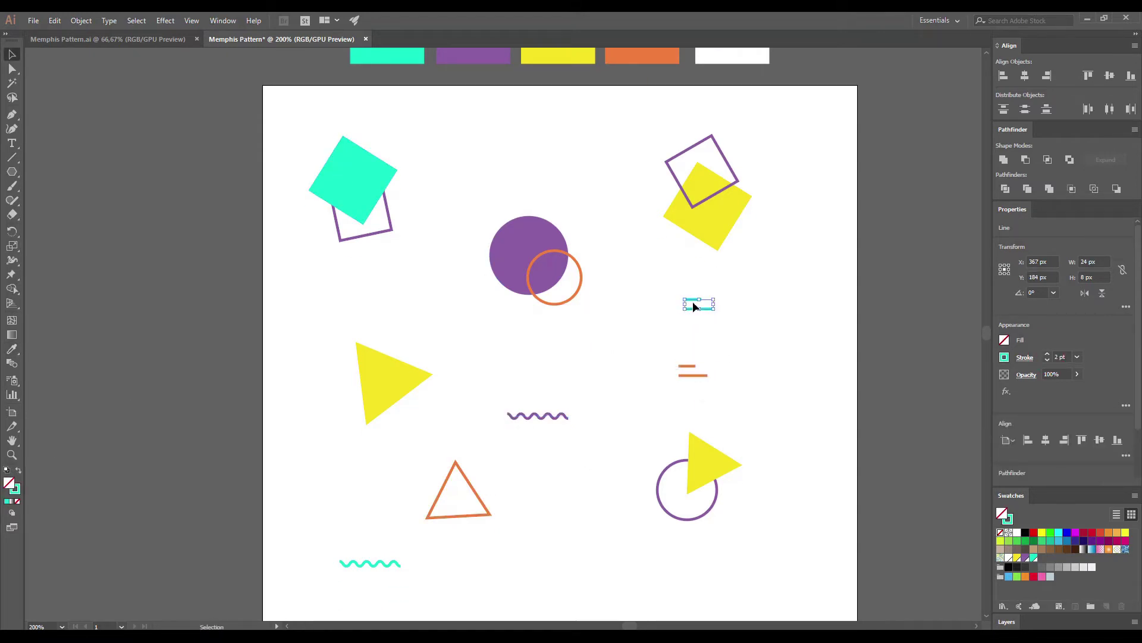
{"action": "left_click", "coordinate": [650, 337]}
Step: Move the row of five palette squares farther above the artboard
{"action": "scroll", "coordinate": [650, 333], "scroll_direction": "down", "scroll_amount": 1}
{"action": "scroll", "coordinate": [650, 333], "scroll_direction": "down", "scroll_amount": 1}
{"action": "left_click_drag", "start_coordinate": [654, 326], "coordinate": [629, 359]}
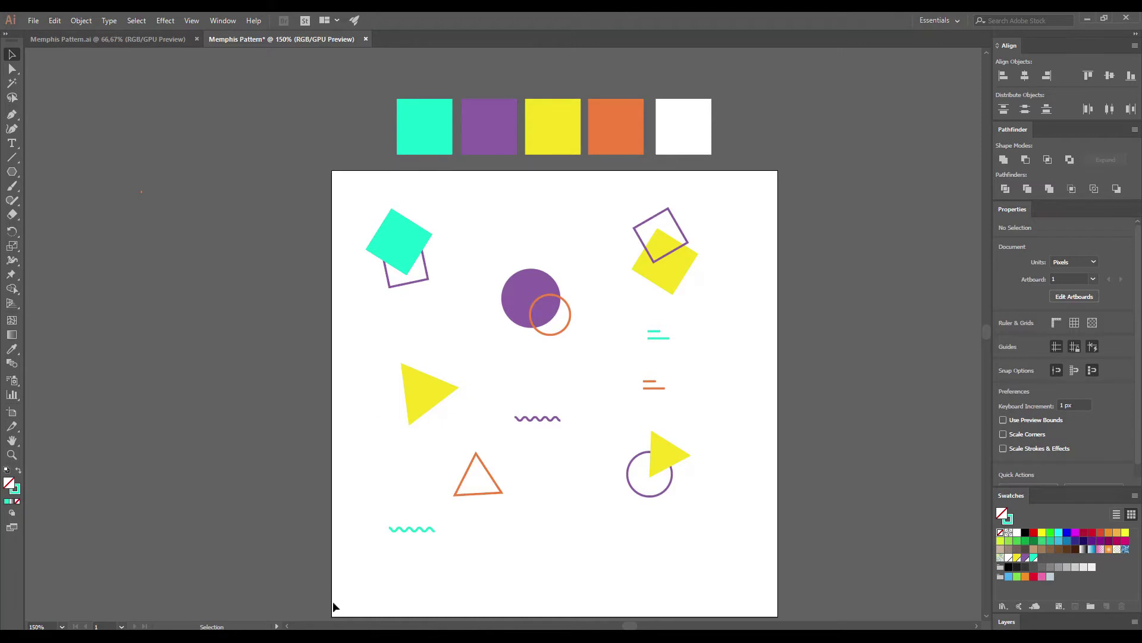
{"action": "left_click_drag", "start_coordinate": [458, 109], "coordinate": [685, 83]}
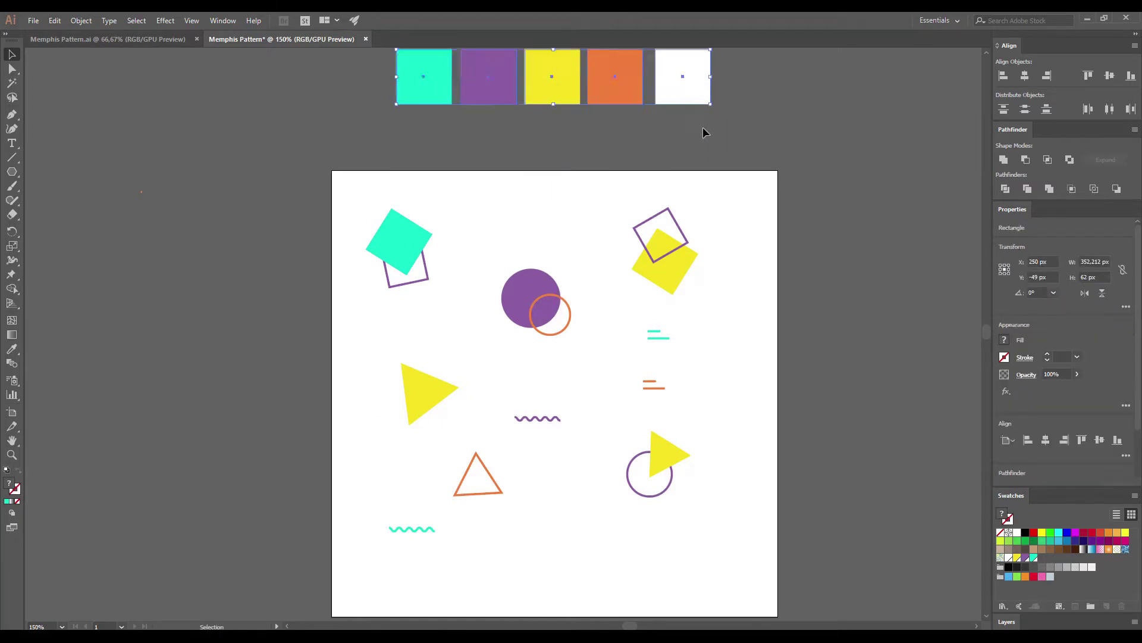
{"action": "left_click", "coordinate": [502, 181]}
Step: Move the turquoise square and its purple outline up so they straddle the artboard's upper edge near the left corner
{"action": "left_click", "coordinate": [415, 234]}
{"action": "left_click_drag", "start_coordinate": [415, 234], "coordinate": [405, 175]}
{"action": "left_click", "coordinate": [461, 268]}
Step: Move the large yellow triangle up to the artboard's upper edge and the yellow square with its purple outline to the left side
{"action": "left_click_drag", "start_coordinate": [429, 398], "coordinate": [622, 189]}
{"action": "left_click_drag", "start_coordinate": [668, 250], "coordinate": [430, 396]}
Step: Move the purple zigzag onto the upper edge beside the turquoise square, recolor it orange and rotate it steeply
{"action": "left_click_drag", "start_coordinate": [531, 420], "coordinate": [469, 186]}
{"action": "key", "text": "i"}
{"action": "left_click", "coordinate": [617, 94]}
{"action": "key", "text": "shift+x"}
{"action": "key", "text": "v"}
{"action": "mouse_move", "coordinate": [479, 198]}
{"action": "left_mouse_down"}
{"action": "mouse_move", "coordinate": [500, 206]}
{"action": "mouse_move", "coordinate": [492, 181]}
{"action": "left_mouse_up"}
Step: Shift the large yellow triangle left on the upper edge and rotate it to point down
{"action": "left_click_drag", "start_coordinate": [646, 173], "coordinate": [576, 178]}
{"action": "left_click_drag", "start_coordinate": [562, 217], "coordinate": [590, 214]}
{"action": "left_click_drag", "start_coordinate": [578, 187], "coordinate": [581, 184]}
{"action": "left_click", "coordinate": [623, 205]}
Step: Move the purple circle and orange outlined circle to the upper edge near the right corner and rotate the pair
{"action": "left_click_drag", "start_coordinate": [541, 303], "coordinate": [705, 190]}
{"action": "left_click_drag", "start_coordinate": [738, 226], "coordinate": [667, 237]}
{"action": "left_click_drag", "start_coordinate": [710, 184], "coordinate": [717, 187]}
{"action": "left_click", "coordinate": [691, 263]}
Step: Place the turquoise line pair between the large yellow triangle and the purple circle, rotated diagonally
{"action": "left_click_drag", "start_coordinate": [645, 310], "coordinate": [639, 268]}
{"action": "scroll", "coordinate": [655, 334], "scroll_direction": "up", "scroll_amount": 2}
{"action": "left_click_drag", "start_coordinate": [638, 334], "coordinate": [733, 469]}
{"action": "left_click_drag", "start_coordinate": [705, 443], "coordinate": [655, 177]}
{"action": "left_click", "coordinate": [665, 239]}
{"action": "scroll", "coordinate": [665, 239], "scroll_direction": "down", "scroll_amount": 2}
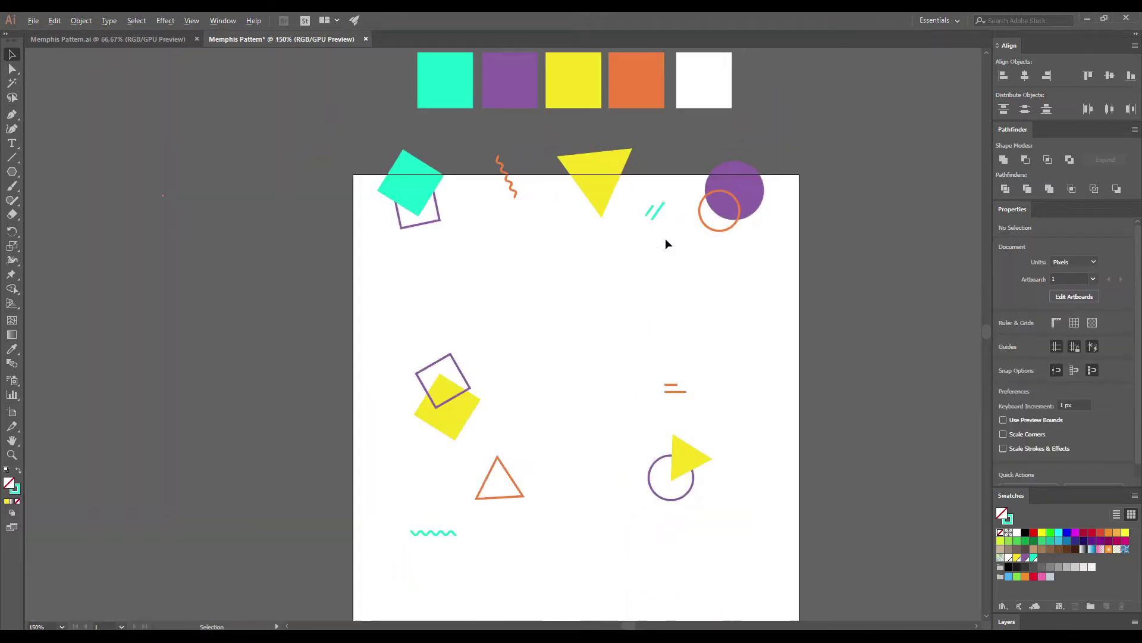
Step: Move the purple outlined circle with the small yellow triangle onto the artboard's left edge and rotate the triangle to point up
{"action": "scroll", "coordinate": [553, 333], "scroll_direction": "right", "scroll_amount": 1}
{"action": "left_click", "coordinate": [432, 418]}
{"action": "left_click_drag", "start_coordinate": [643, 471], "coordinate": [339, 299]}
{"action": "left_click_drag", "start_coordinate": [366, 263], "coordinate": [368, 260]}
{"action": "left_click_drag", "start_coordinate": [381, 307], "coordinate": [335, 278]}
{"action": "left_click_drag", "start_coordinate": [373, 257], "coordinate": [387, 278]}
{"action": "left_click_drag", "start_coordinate": [351, 286], "coordinate": [350, 293]}
{"action": "left_click", "coordinate": [387, 288]}
Step: Move the yellow square with its purple outline to the artboard's center, and place the turquoise zigzag diagonally across the left edge
{"action": "left_click_drag", "start_coordinate": [358, 387], "coordinate": [417, 424]}
{"action": "left_click_drag", "start_coordinate": [416, 424], "coordinate": [514, 381]}
{"action": "left_click", "coordinate": [491, 470]}
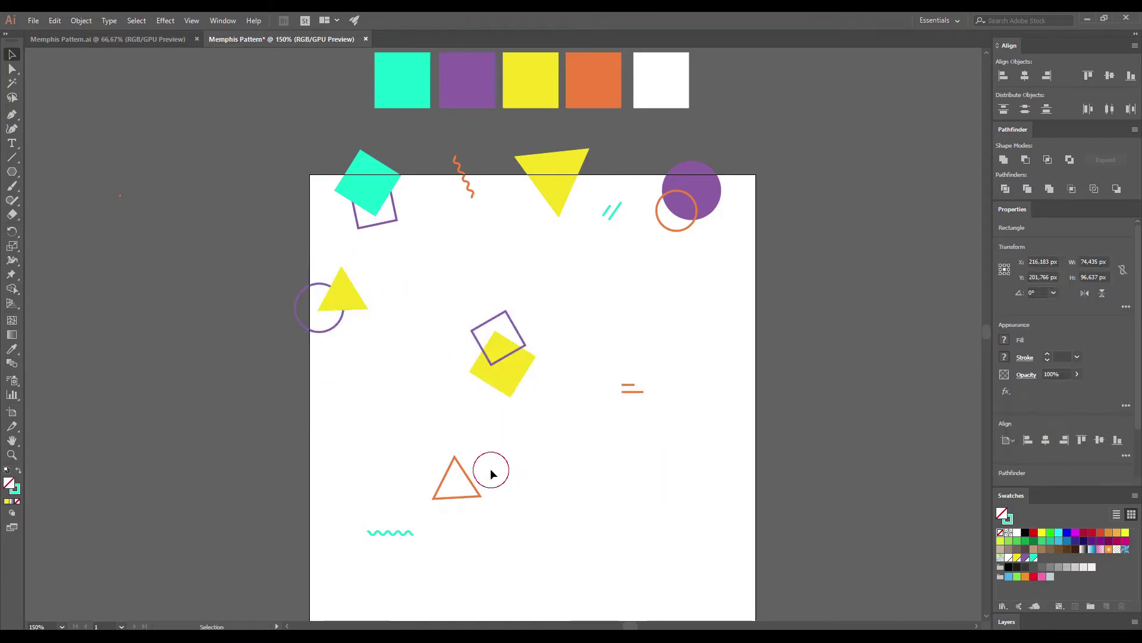
{"action": "left_click", "coordinate": [488, 460]}
{"action": "left_click_drag", "start_coordinate": [403, 533], "coordinate": [329, 386]}
{"action": "left_click", "coordinate": [368, 393]}
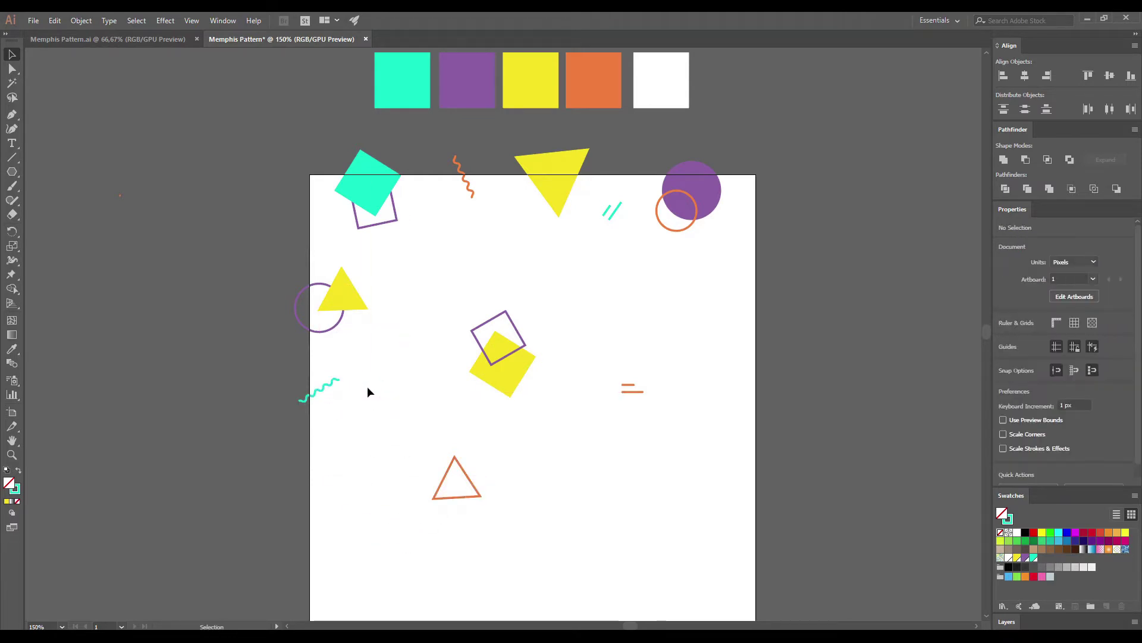
Step: Move the yellow square and its purple outline onto the left edge below the turquoise zigzag and rotate the pair
{"action": "scroll", "coordinate": [366, 388], "scroll_direction": "down", "scroll_amount": 1}
{"action": "left_click_drag", "start_coordinate": [512, 353], "coordinate": [322, 466]}
{"action": "left_click_drag", "start_coordinate": [394, 492], "coordinate": [380, 508]}
{"action": "left_click_drag", "start_coordinate": [338, 463], "coordinate": [327, 458]}
{"action": "left_click", "coordinate": [379, 501]}
{"action": "left_click", "coordinate": [379, 503]}
Step: Recolor the left-edge yellow square orange and its overlapping purple outline turquoise, with a thicker stroke
{"action": "left_click", "coordinate": [347, 460]}
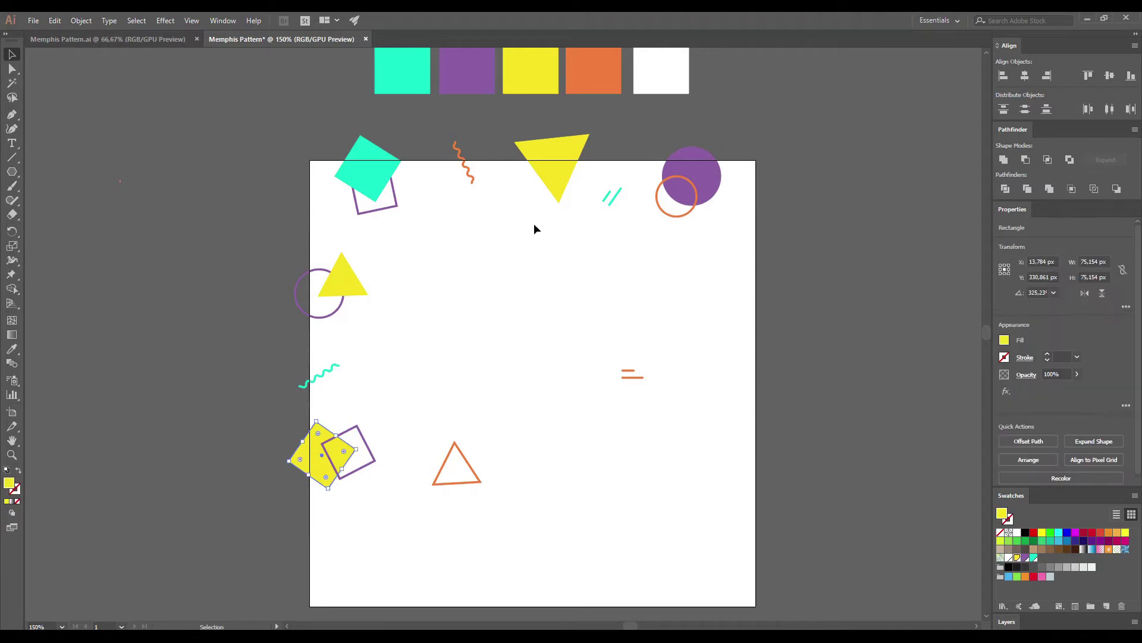
{"action": "key", "text": "i"}
{"action": "left_click", "coordinate": [593, 70]}
{"action": "key", "text": "v"}
{"action": "left_click", "coordinate": [372, 467]}
{"action": "key", "text": "i"}
{"action": "left_click", "coordinate": [402, 71]}
{"action": "left_click", "coordinate": [18, 470]}
{"action": "left_click", "coordinate": [1047, 354]}
{"action": "key", "text": "v"}
{"action": "left_click", "coordinate": [469, 384]}
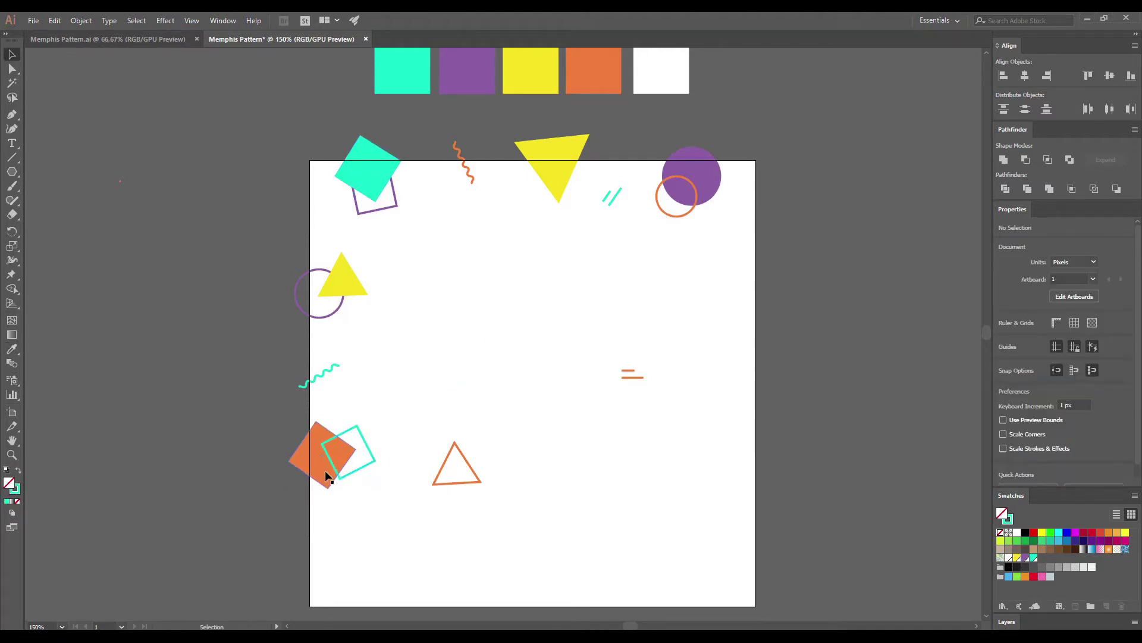
Step: Enlarge the turquoise outlined square slightly behind the orange square, and bring the purple outlined circle in front of the yellow triangle
{"action": "left_click", "coordinate": [342, 465]}
{"action": "mouse_move", "coordinate": [353, 459]}
{"action": "left_mouse_down"}
{"action": "mouse_move", "coordinate": [365, 469]}
{"action": "mouse_move", "coordinate": [372, 449]}
{"action": "mouse_move", "coordinate": [359, 466]}
{"action": "mouse_move", "coordinate": [370, 466]}
{"action": "left_mouse_up"}
{"action": "left_click", "coordinate": [381, 483]}
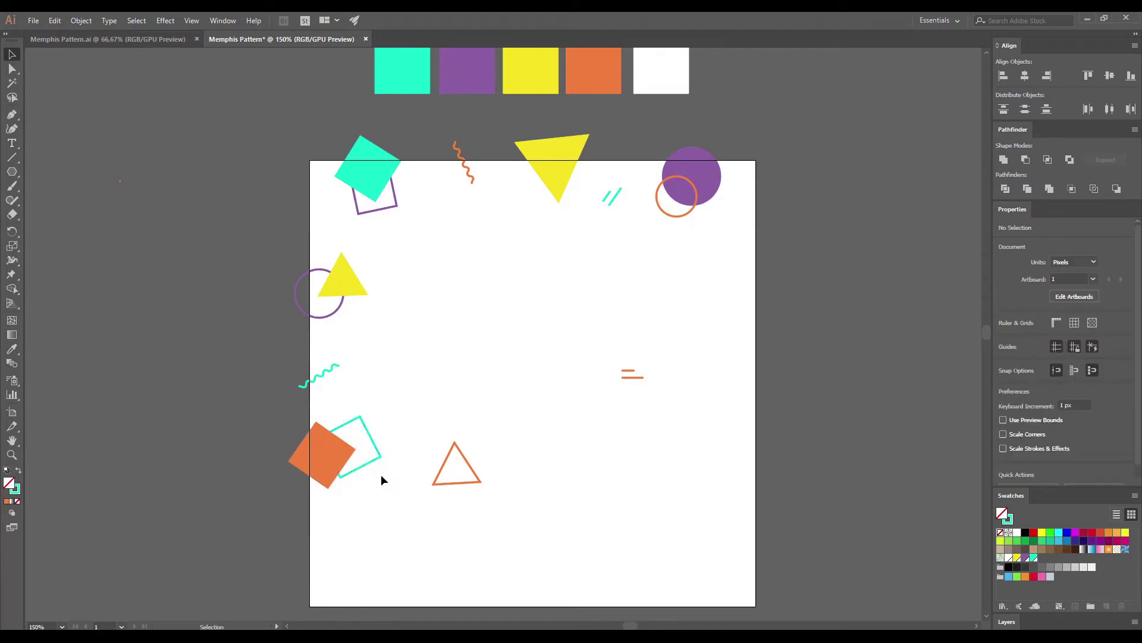
{"action": "left_click", "coordinate": [342, 312]}
{"action": "left_click", "coordinate": [462, 376]}
Step: Recolor the orange outlined triangle yellow, move it onto the lower-left edge and rotate it to point left
{"action": "left_click", "coordinate": [453, 484]}
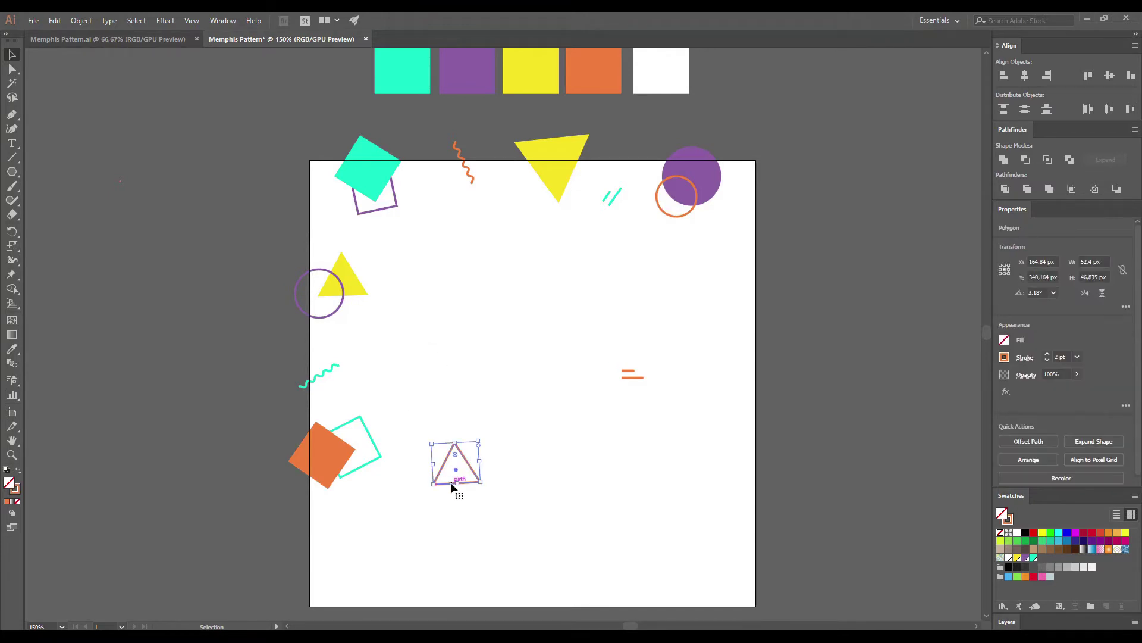
{"action": "key", "text": "i"}
{"action": "left_click", "coordinate": [554, 182]}
{"action": "left_click", "coordinate": [18, 470]}
{"action": "left_click", "coordinate": [1046, 354]}
{"action": "key", "text": "v"}
{"action": "left_click_drag", "start_coordinate": [467, 482], "coordinate": [330, 561]}
{"action": "left_click", "coordinate": [367, 546]}
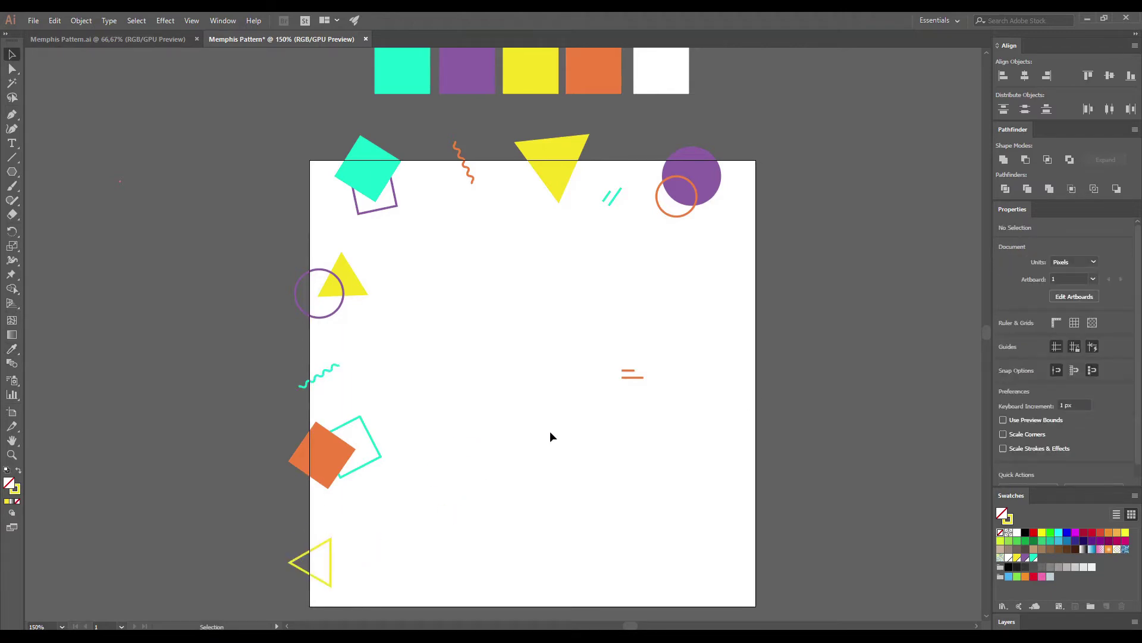
Step: Move the orange line pair between the orange square and the yellow outlined triangle, rotate it about 48° and recolor it purple
{"action": "scroll", "coordinate": [628, 380], "scroll_direction": "up", "scroll_amount": 1}
{"action": "left_click_drag", "start_coordinate": [619, 349], "coordinate": [344, 498]}
{"action": "left_click_drag", "start_coordinate": [374, 504], "coordinate": [419, 505]}
{"action": "scroll", "coordinate": [373, 513], "scroll_direction": "down", "scroll_amount": 1}
{"action": "key", "text": "i"}
{"action": "left_click", "coordinate": [296, 311]}
{"action": "key", "text": "v"}
{"action": "left_click", "coordinate": [491, 412]}
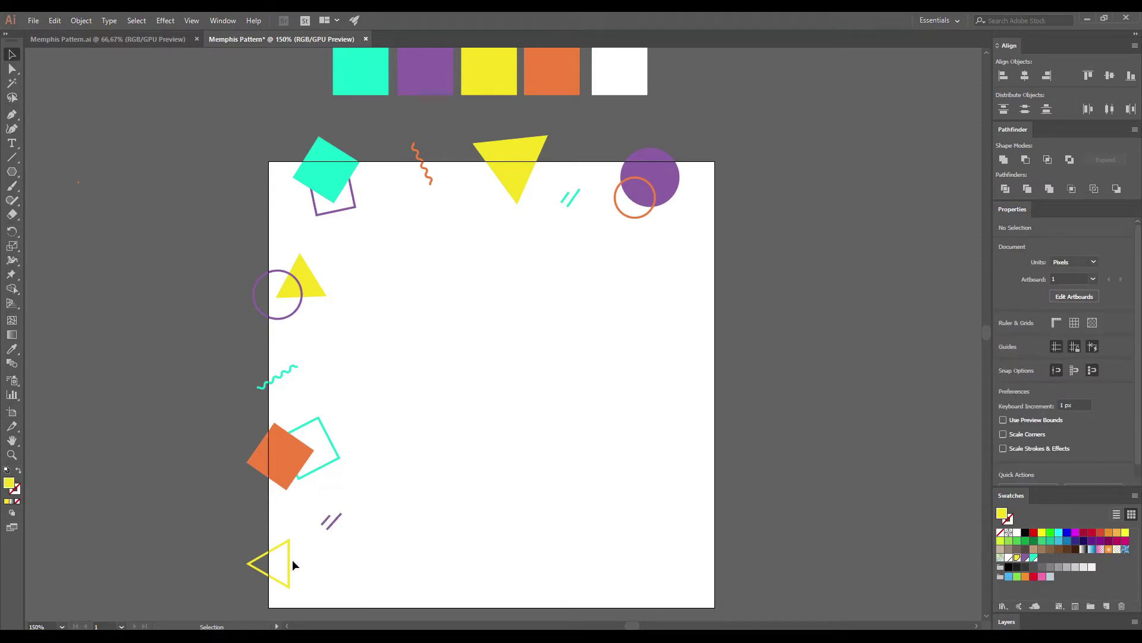
Step: Move the yellow outlined triangle toward the artboard's middle and the purple line pair closer to the left edge
{"action": "left_click_drag", "start_coordinate": [291, 564], "coordinate": [451, 421]}
{"action": "left_click", "coordinate": [332, 523]}
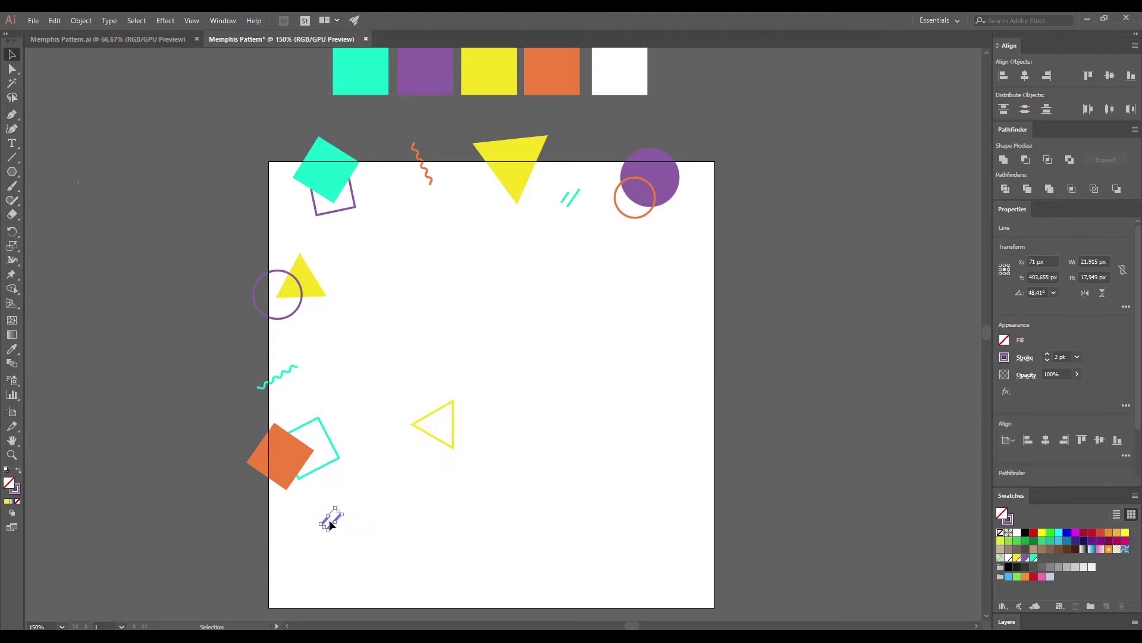
{"action": "left_click_drag", "start_coordinate": [326, 527], "coordinate": [290, 535]}
{"action": "left_click", "coordinate": [323, 527]}
{"action": "scroll", "coordinate": [369, 518], "scroll_direction": "down", "scroll_amount": 1}
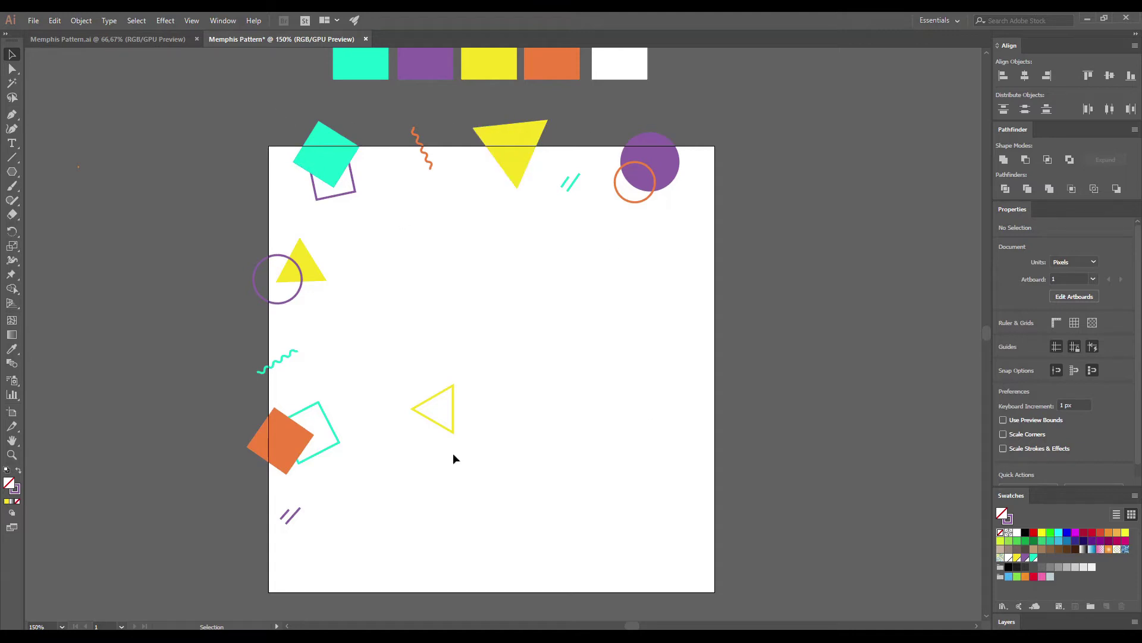
Step: Copy the left-edge shapes from the yellow triangle to the orange square 500 px horizontally and 0 px vertically to the right edge
{"action": "mouse_move", "coordinate": [237, 250]}
{"action": "left_mouse_down"}
{"action": "mouse_move", "coordinate": [334, 559]}
{"action": "mouse_move", "coordinate": [342, 479]}
{"action": "left_mouse_up"}
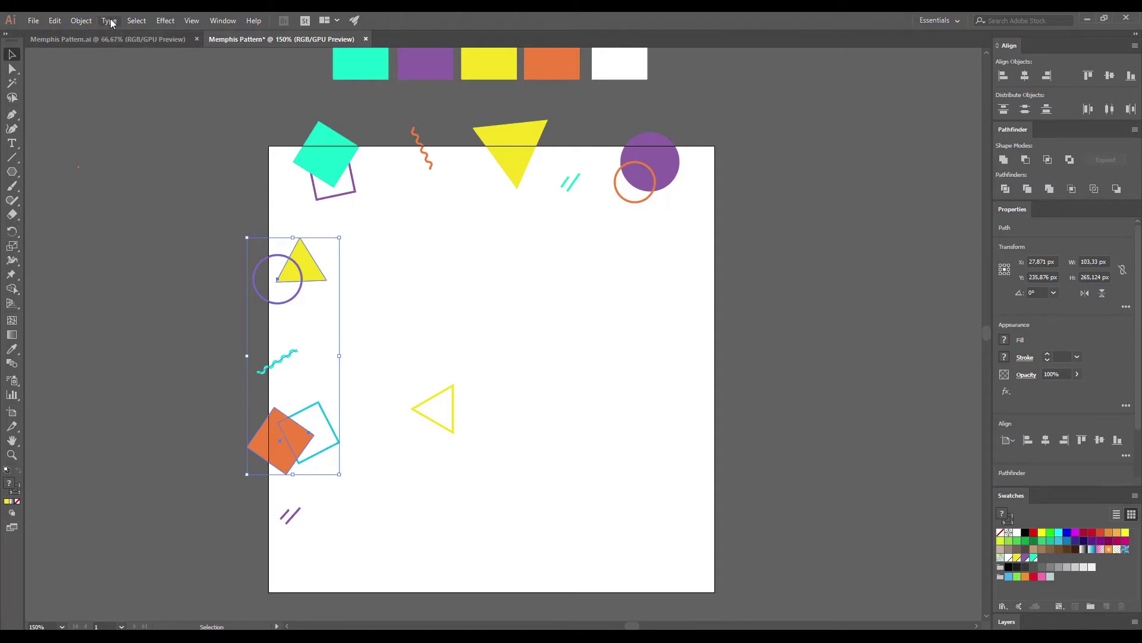
{"action": "left_click", "coordinate": [81, 20]}
{"action": "mouse_move", "coordinate": [95, 35]}
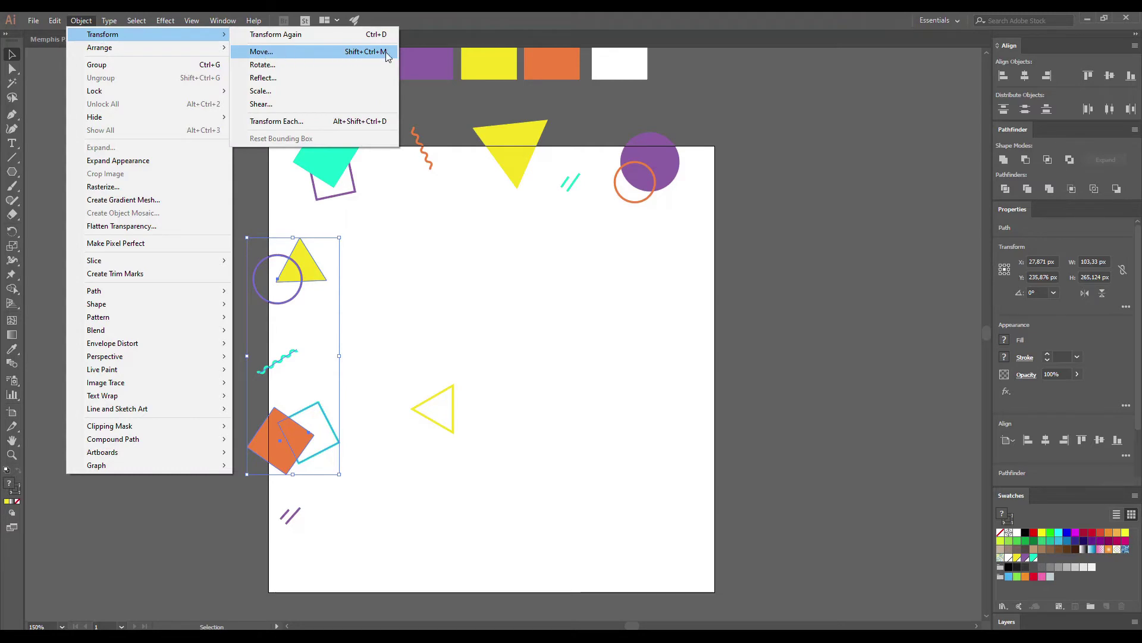
{"action": "right_click", "coordinate": [305, 272]}
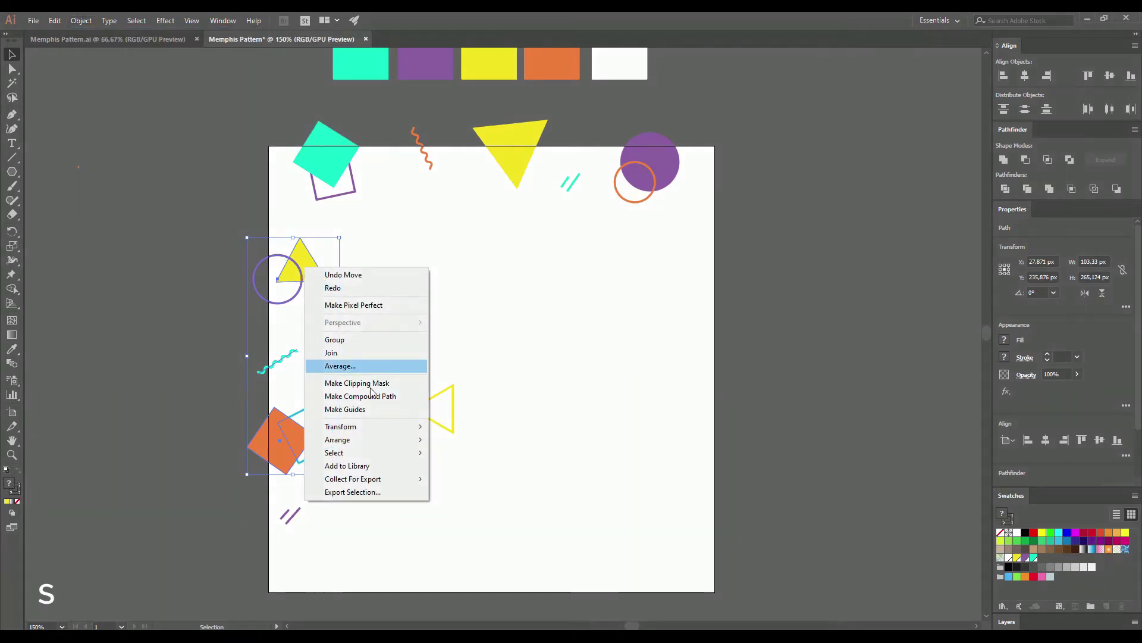
{"action": "mouse_move", "coordinate": [416, 427]}
{"action": "left_click", "coordinate": [458, 444]}
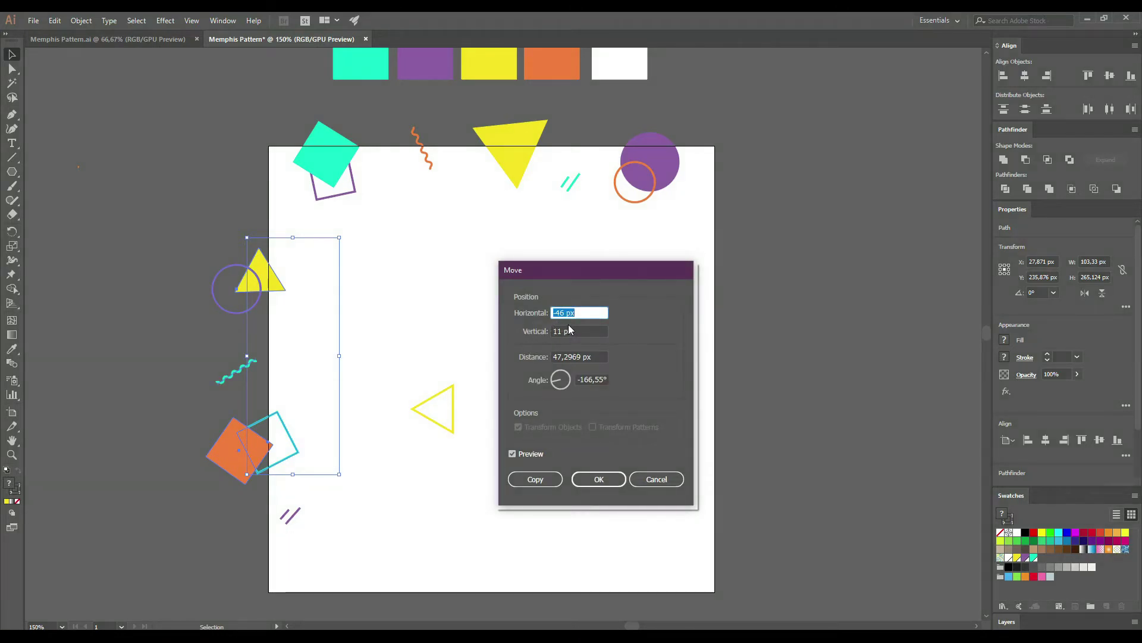
{"action": "type", "text": "500"}
{"action": "key", "text": "Tab"}
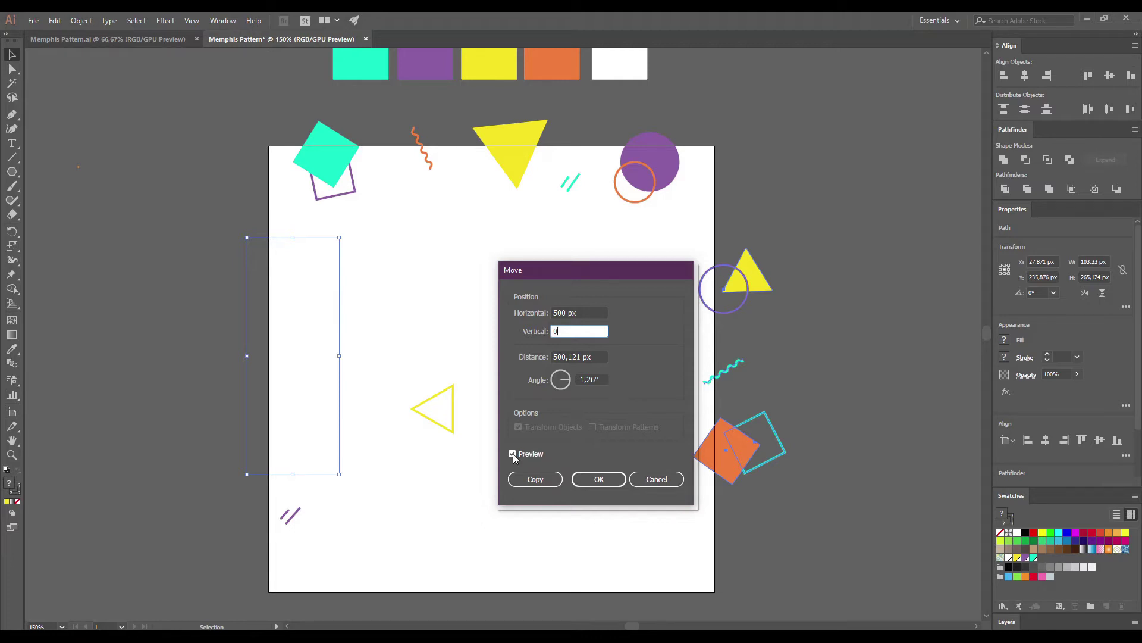
{"action": "left_click", "coordinate": [528, 479]}
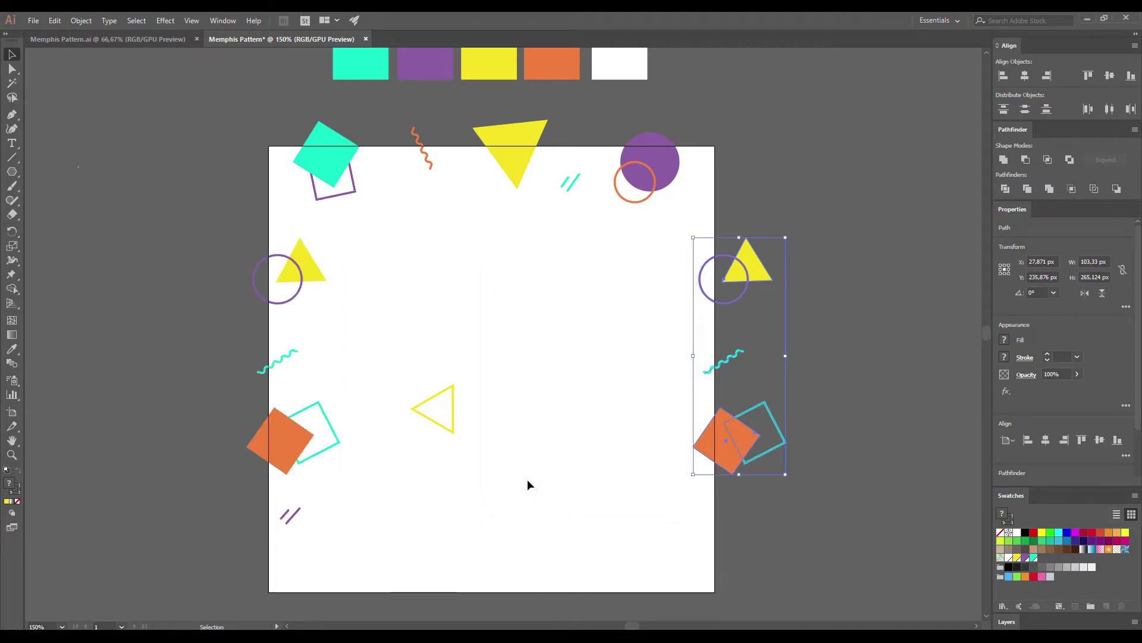
{"action": "left_click", "coordinate": [527, 480]}
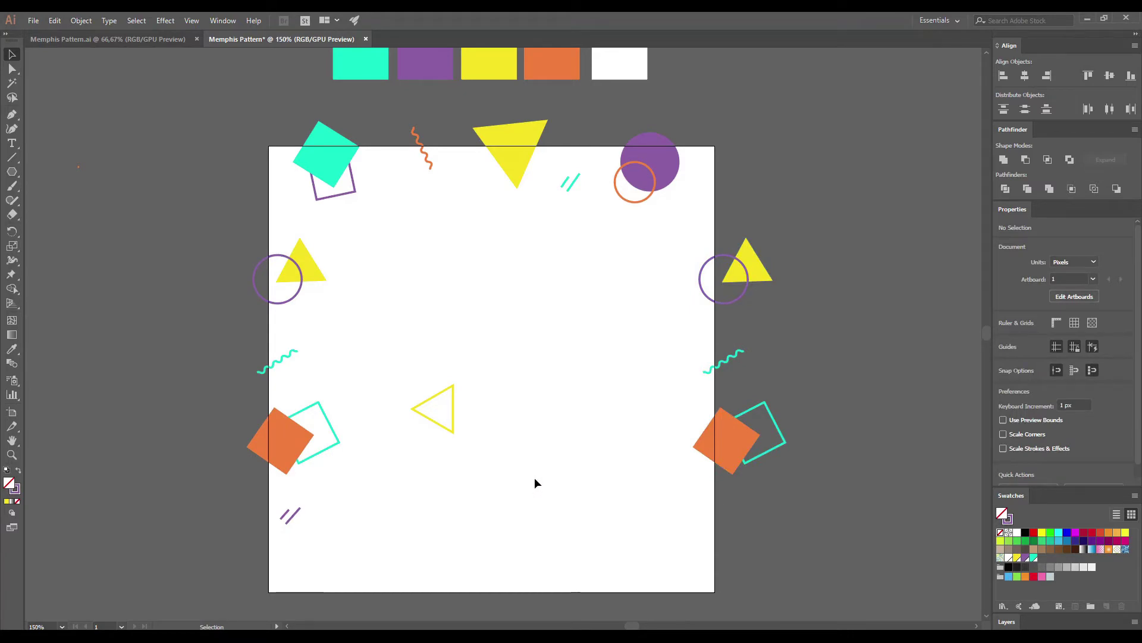
Step: Copy all the shapes along the artboard's top edge 0 px horizontally and 500 px vertically to the bottom edge
{"action": "left_click_drag", "start_coordinate": [281, 112], "coordinate": [682, 177]}
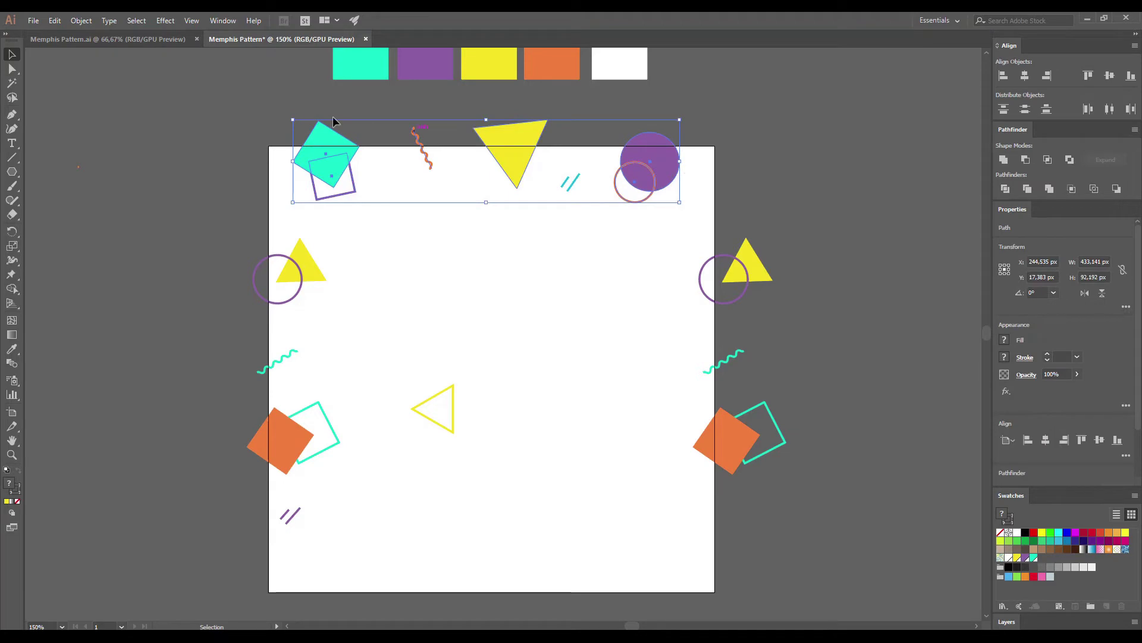
{"action": "left_click", "coordinate": [80, 21]}
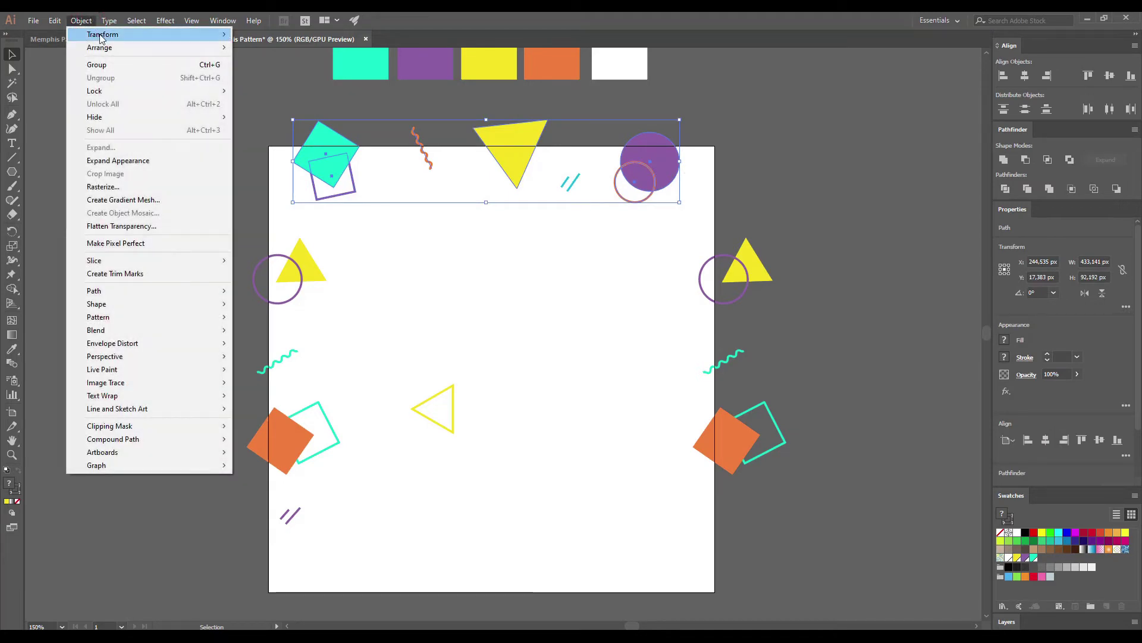
{"action": "mouse_move", "coordinate": [174, 35]}
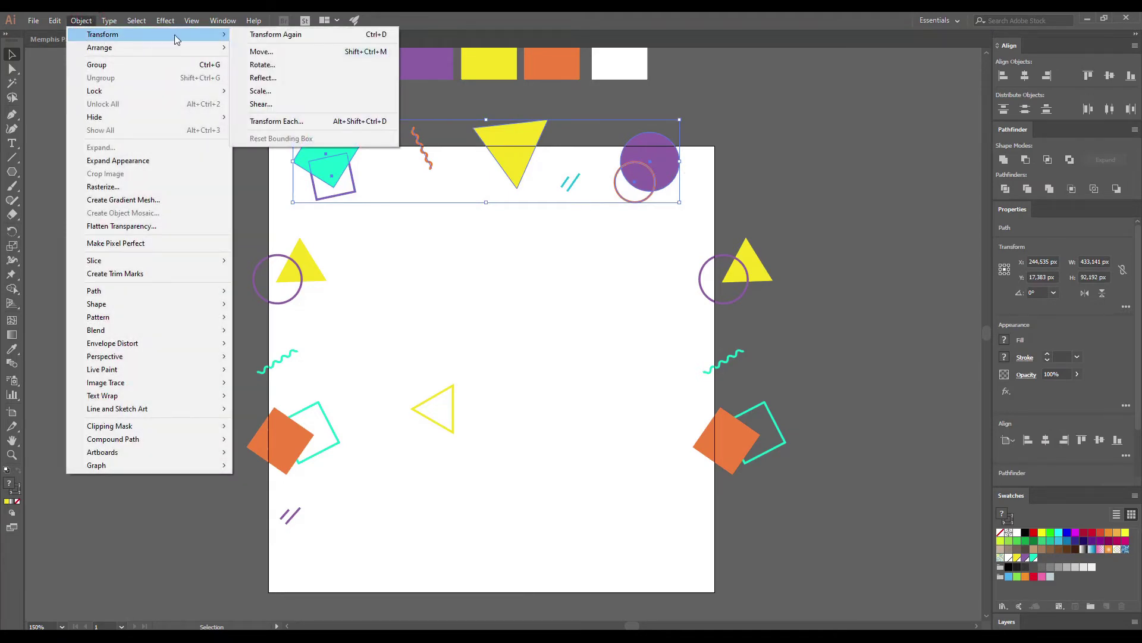
{"action": "left_click", "coordinate": [262, 52]}
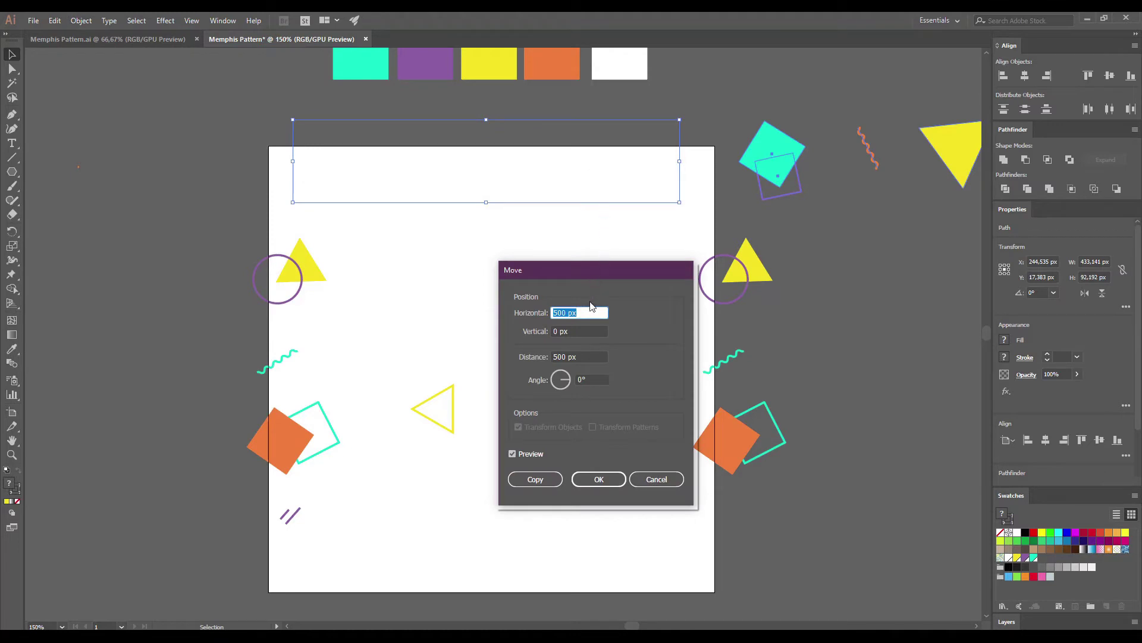
{"action": "type", "text": "0"}
{"action": "key", "text": "Tab"}
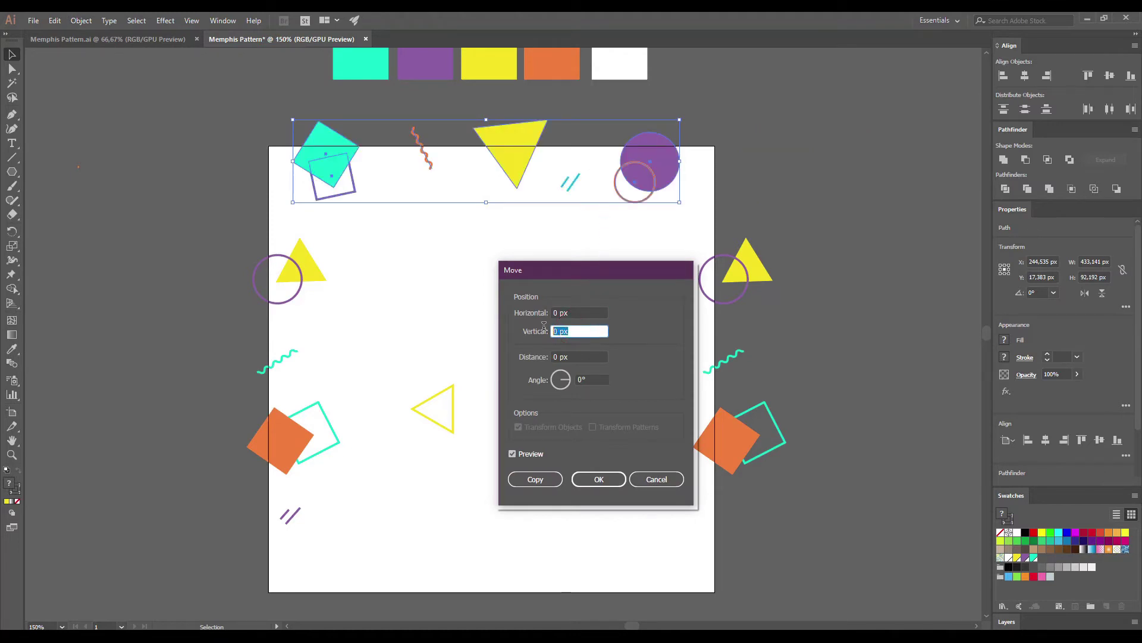
{"action": "type", "text": "500"}
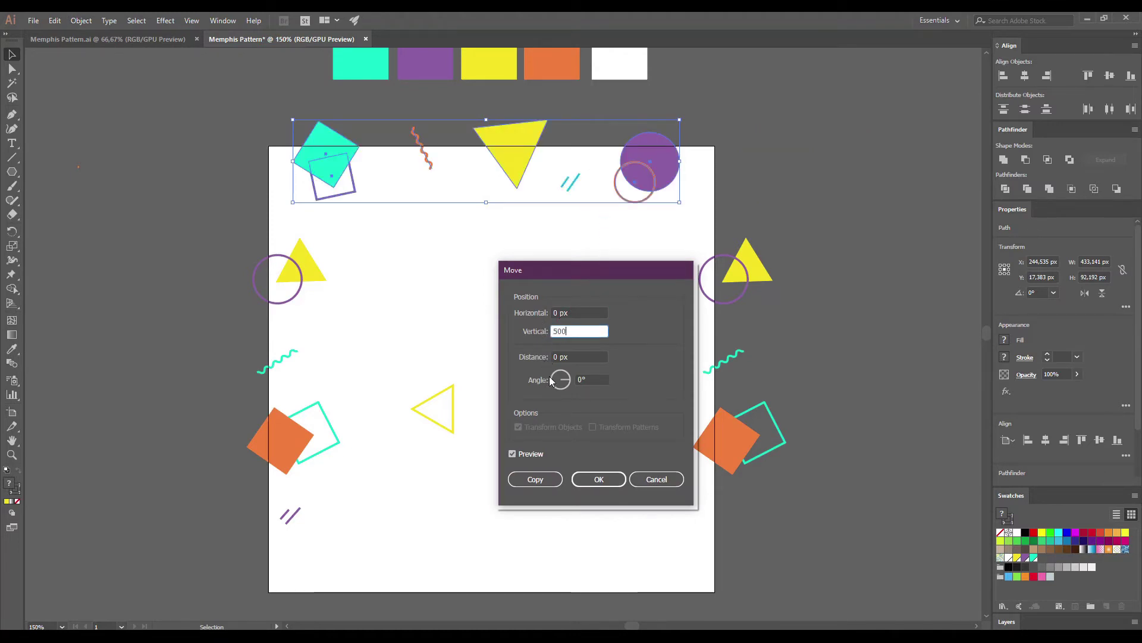
{"action": "left_click", "coordinate": [543, 478]}
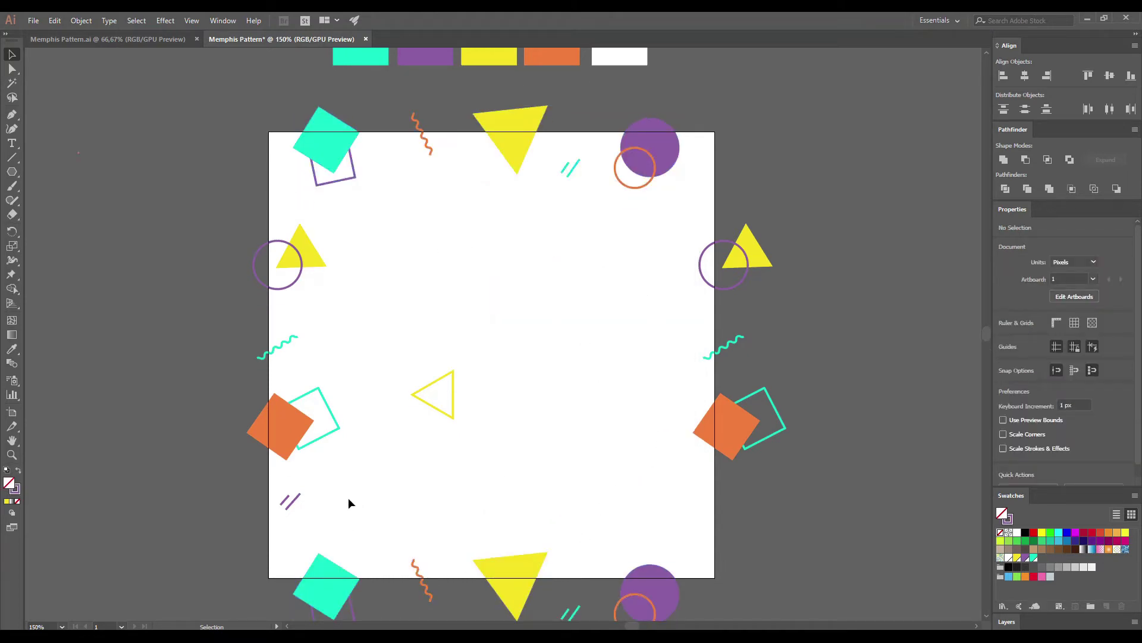
Step: Move the purple line pair below the orange square slightly inward from the artboard's left edge
{"action": "left_click", "coordinate": [289, 502]}
{"action": "scroll", "coordinate": [289, 509], "scroll_direction": "up", "scroll_amount": 2}
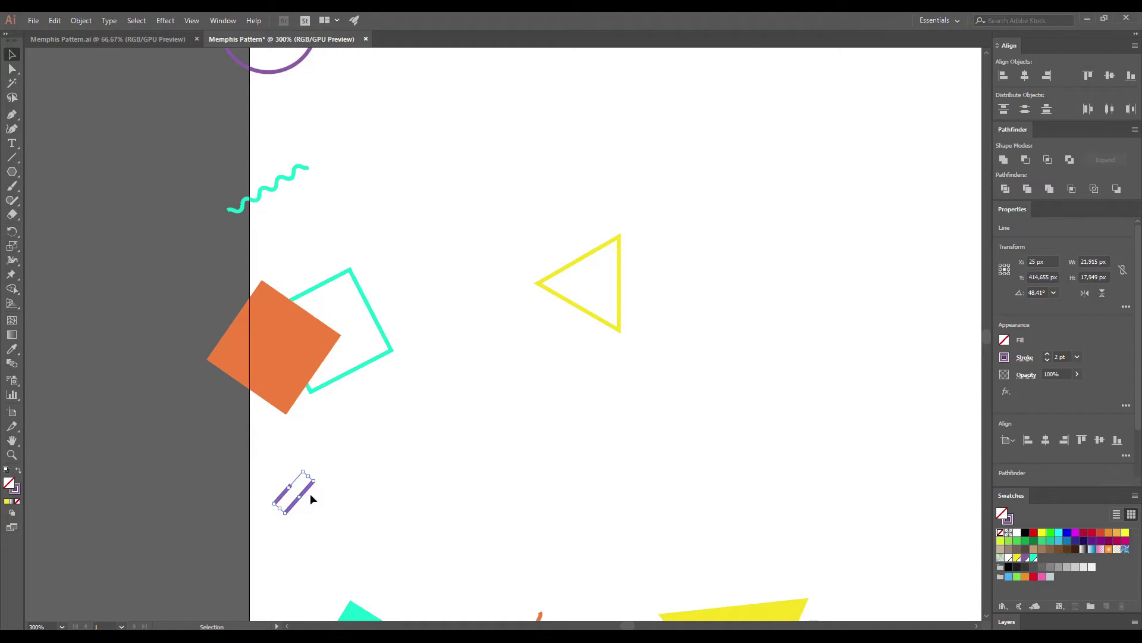
{"action": "left_click_drag", "start_coordinate": [304, 491], "coordinate": [334, 513]}
{"action": "scroll", "coordinate": [359, 506], "scroll_direction": "down", "scroll_amount": 2}
{"action": "left_click_drag", "start_coordinate": [531, 265], "coordinate": [482, 268]}
{"action": "left_click", "coordinate": [482, 268]}
Step: Copy the bottom yellow triangle to the right half of the artboard and rotate it to point left
{"action": "left_click", "coordinate": [507, 567]}
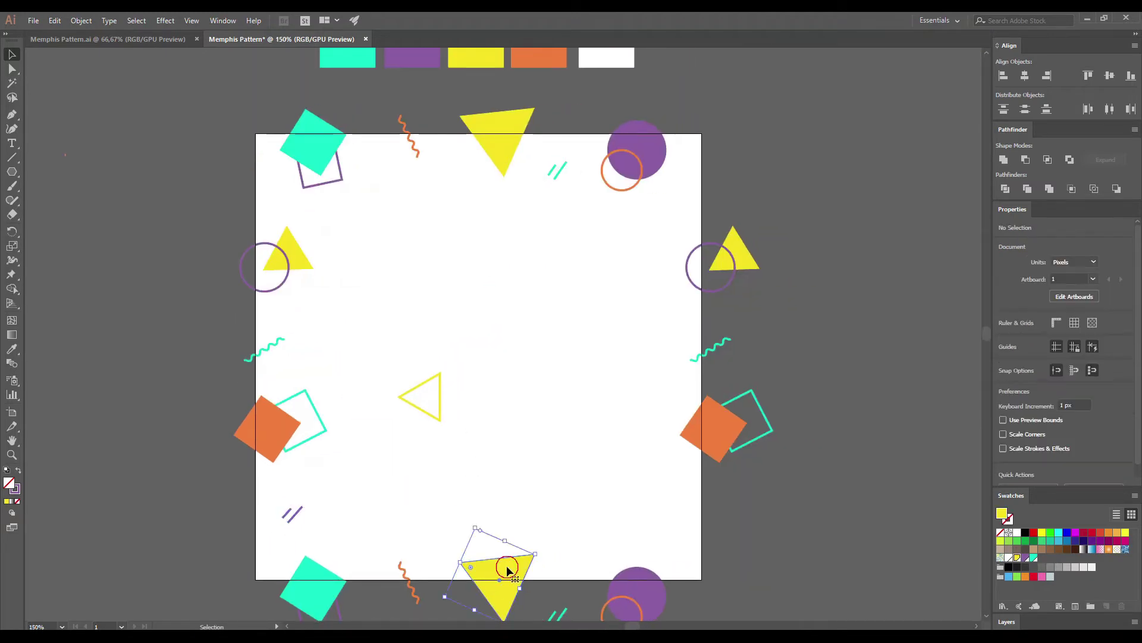
{"action": "left_click_drag", "start_coordinate": [507, 567], "coordinate": [549, 303]}
{"action": "left_click_drag", "start_coordinate": [554, 367], "coordinate": [590, 348]}
{"action": "mouse_move", "coordinate": [579, 346]}
{"action": "left_mouse_down"}
{"action": "mouse_move", "coordinate": [567, 337]}
{"action": "mouse_move", "coordinate": [580, 348]}
{"action": "left_mouse_up"}
{"action": "left_click_drag", "start_coordinate": [562, 327], "coordinate": [616, 365]}
{"action": "left_click_drag", "start_coordinate": [635, 378], "coordinate": [618, 399]}
{"action": "left_click_drag", "start_coordinate": [605, 355], "coordinate": [629, 351]}
Step: Copy the turquoise wavy line below the orange outlined circle, rotate it nearly horizontal, and nudge the left-pointing yellow triangle
{"action": "left_click", "coordinate": [296, 342]}
{"action": "left_click_drag", "start_coordinate": [273, 345], "coordinate": [673, 227]}
{"action": "left_click", "coordinate": [650, 250]}
{"action": "mouse_move", "coordinate": [635, 327]}
{"action": "left_mouse_down"}
{"action": "mouse_move", "coordinate": [638, 309]}
{"action": "mouse_move", "coordinate": [642, 326]}
{"action": "left_mouse_up"}
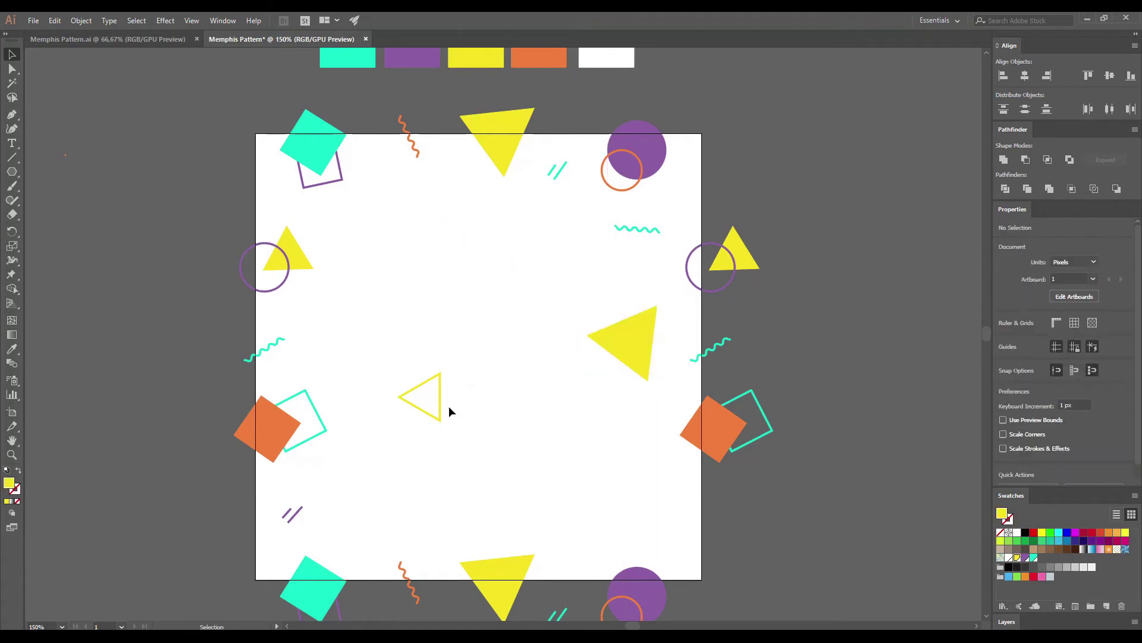
Step: Copy the turquoise outlined square onto the left-pointing yellow triangle's tip, then rotate and shrink it slightly
{"action": "left_click_drag", "start_coordinate": [313, 437], "coordinate": [589, 366]}
{"action": "left_click", "coordinate": [607, 366]}
{"action": "left_click", "coordinate": [597, 360]}
{"action": "left_click", "coordinate": [629, 359]}
{"action": "left_click", "coordinate": [594, 360]}
{"action": "left_click", "coordinate": [609, 383]}
Step: Move the yellow outlined triangle to the artboard's lower right, enlarge it and recolor it purple
{"action": "left_click", "coordinate": [441, 420]}
{"action": "left_click_drag", "start_coordinate": [443, 422], "coordinate": [607, 518]}
{"action": "key", "text": "i"}
{"action": "left_click", "coordinate": [284, 282]}
{"action": "key", "text": "v"}
{"action": "left_click", "coordinate": [355, 456]}
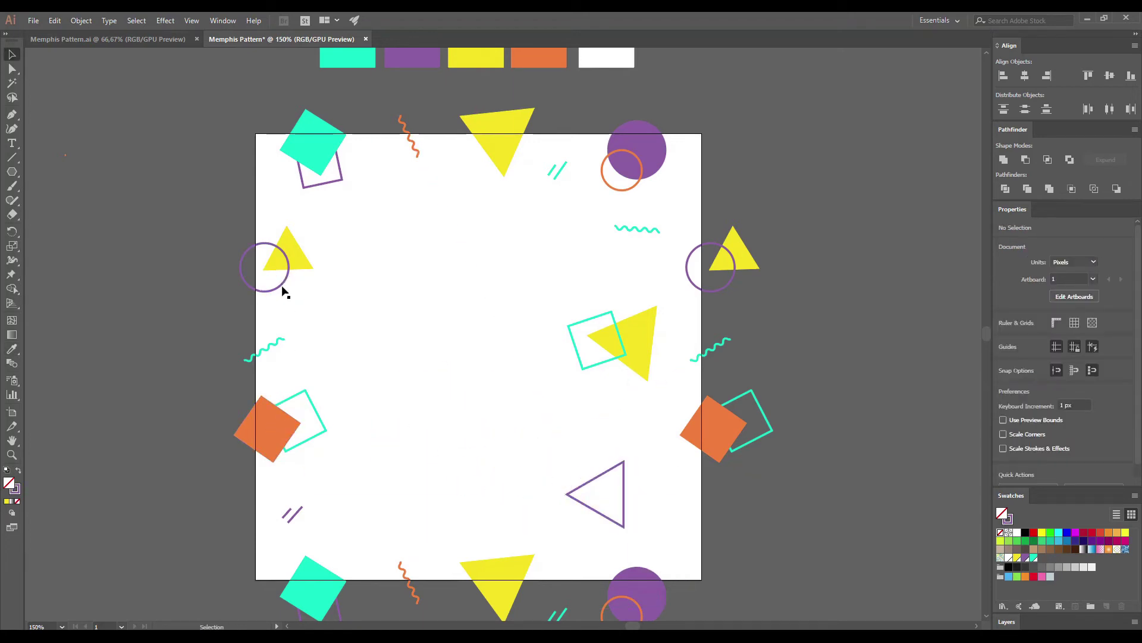
Step: Copy the filled purple circle onto the purple outlined triangle, recolor it turquoise and bring it to the front
{"action": "left_click_drag", "start_coordinate": [649, 158], "coordinate": [587, 501]}
{"action": "key", "text": "i"}
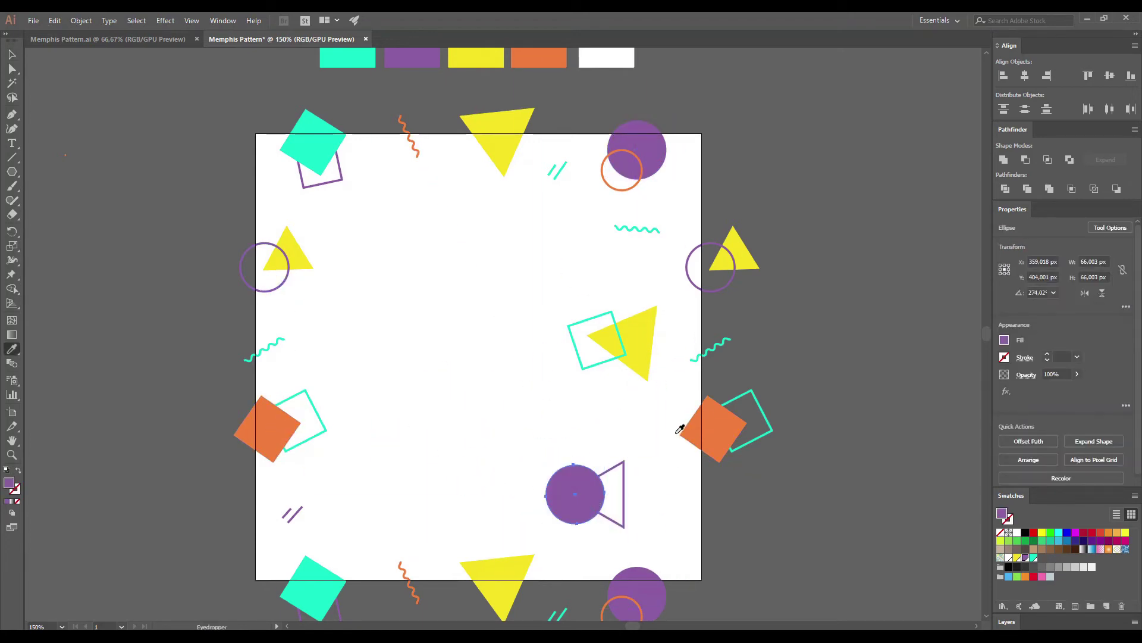
{"action": "left_click", "coordinate": [322, 156]}
{"action": "key", "text": "v"}
{"action": "key", "text": "ctrl+shift+]"}
Step: Shrink the turquoise circle, rotate the purple outlined triangle beneath it and shift the pair up toward the artboard's middle
{"action": "mouse_move", "coordinate": [605, 465]}
{"action": "left_mouse_down"}
{"action": "mouse_move", "coordinate": [597, 472]}
{"action": "mouse_move", "coordinate": [607, 474]}
{"action": "left_mouse_up"}
{"action": "left_click_drag", "start_coordinate": [617, 525], "coordinate": [578, 498]}
{"action": "left_click_drag", "start_coordinate": [621, 488], "coordinate": [596, 483]}
{"action": "left_click_drag", "start_coordinate": [534, 440], "coordinate": [538, 440]}
{"action": "left_click", "coordinate": [552, 472]}
{"action": "left_click", "coordinate": [289, 439]}
{"action": "left_click", "coordinate": [394, 365]}
Step: Copy the left-edge yellow triangle and purple outlined circle to the lower right and enlarge them together to about 100 x 90 px
{"action": "left_click_drag", "start_coordinate": [312, 297], "coordinate": [283, 256]}
{"action": "left_click_drag", "start_coordinate": [282, 259], "coordinate": [619, 488]}
{"action": "left_click_drag", "start_coordinate": [657, 453], "coordinate": [640, 484]}
{"action": "left_click_drag", "start_coordinate": [656, 459], "coordinate": [663, 456]}
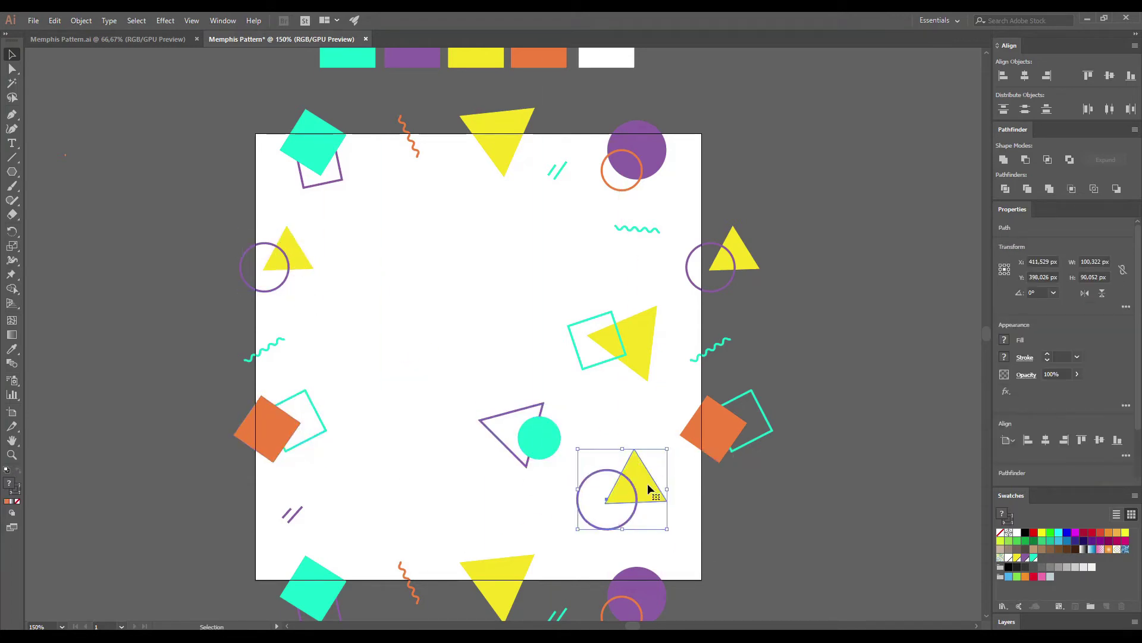
Step: Recolor the copied yellow triangle in the lower right turquoise
{"action": "key", "text": "i"}
{"action": "left_click", "coordinate": [554, 448]}
{"action": "key", "text": "v"}
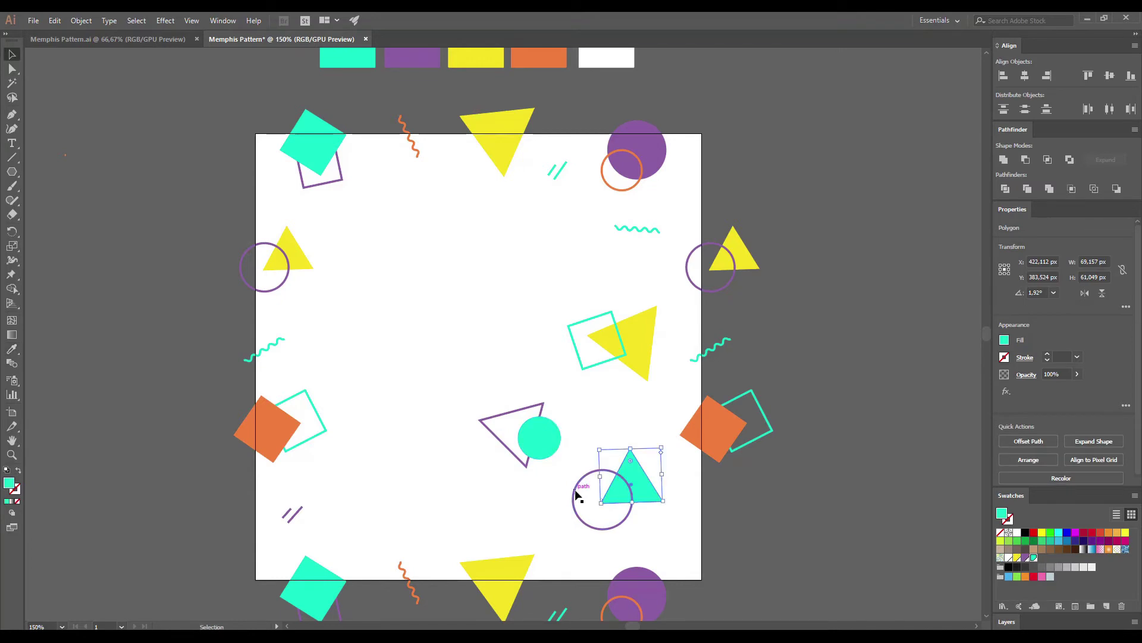
Step: Recolor the purple outlined circle beside the turquoise triangle with an orange stroke and no fill
{"action": "left_click", "coordinate": [576, 493]}
{"action": "key", "text": "i"}
{"action": "left_click", "coordinate": [699, 423]}
{"action": "key", "text": "shift+x"}
{"action": "key", "text": "v"}
{"action": "left_click", "coordinate": [775, 500]}
Step: Shrink the outlined circle to about 54 px and place it behind the turquoise triangle
{"action": "left_click", "coordinate": [652, 496]}
{"action": "left_click", "coordinate": [618, 526]}
{"action": "left_click_drag", "start_coordinate": [632, 529], "coordinate": [618, 517]}
{"action": "left_click", "coordinate": [647, 519]}
{"action": "left_click", "coordinate": [611, 522]}
Step: Give the outlined circle behind the turquoise triangle a yellow stroke and no fill
{"action": "key", "text": "o"}
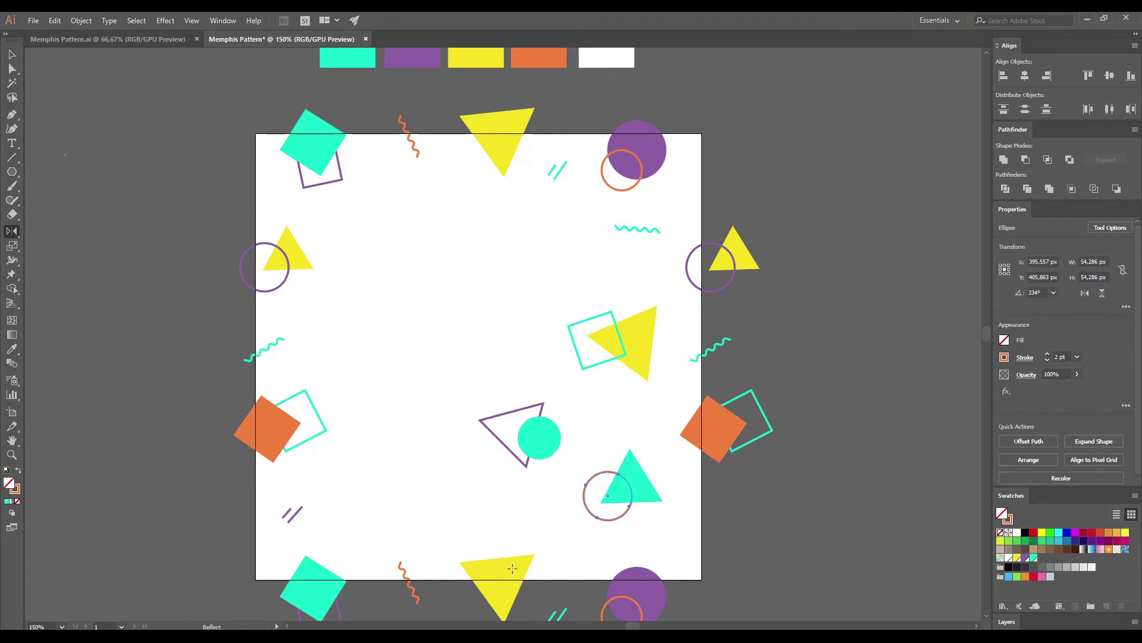
{"action": "key", "text": "i"}
{"action": "left_click", "coordinate": [509, 568]}
{"action": "key", "text": "shift+x"}
{"action": "left_click", "coordinate": [19, 470]}
{"action": "left_click", "coordinate": [18, 470]}
{"action": "key", "text": "v"}
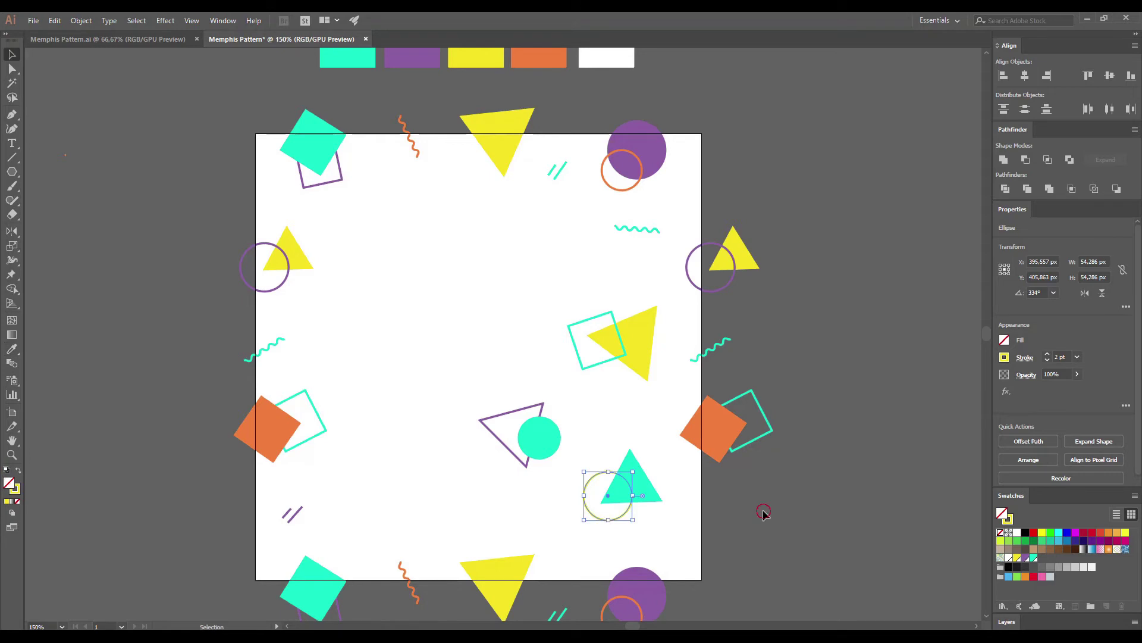
{"action": "left_click", "coordinate": [488, 472]}
Step: Recolor the turquoise outlined square overlapping the left-pointing yellow triangle orange
{"action": "left_click", "coordinate": [599, 368]}
{"action": "key", "text": "i"}
{"action": "key", "text": "v"}
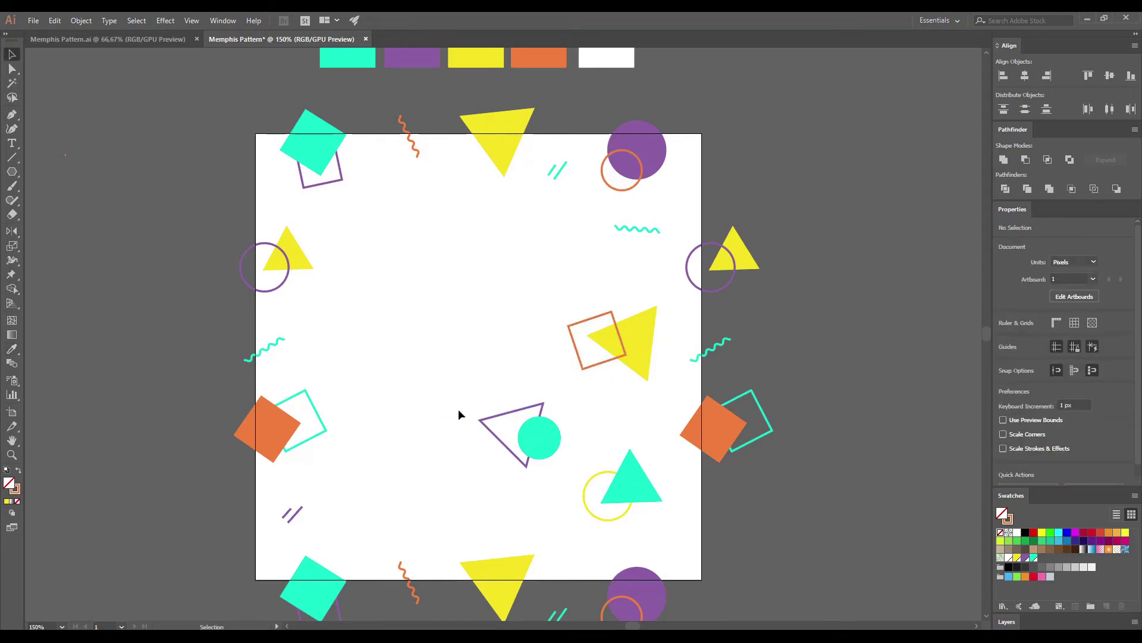
Step: Move the turquoise circle and purple outlined triangle together to the artboard's lower left
{"action": "left_click", "coordinate": [535, 439]}
{"action": "left_click_drag", "start_coordinate": [536, 439], "coordinate": [404, 493]}
{"action": "left_click", "coordinate": [444, 465]}
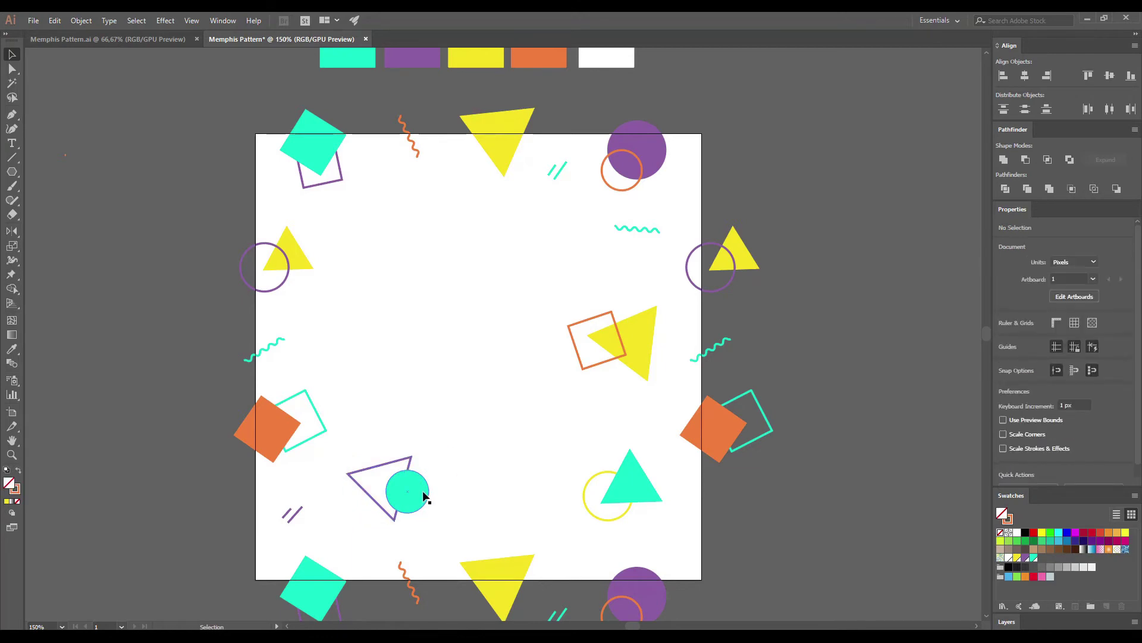
Step: Copy the left orange square to the artboard's lower middle, enlarge it to about 96 px across and recolor it purple
{"action": "left_click_drag", "start_coordinate": [280, 435], "coordinate": [561, 417], "text": "alt"}
{"action": "key", "text": "i"}
{"action": "left_click", "coordinate": [648, 585]}
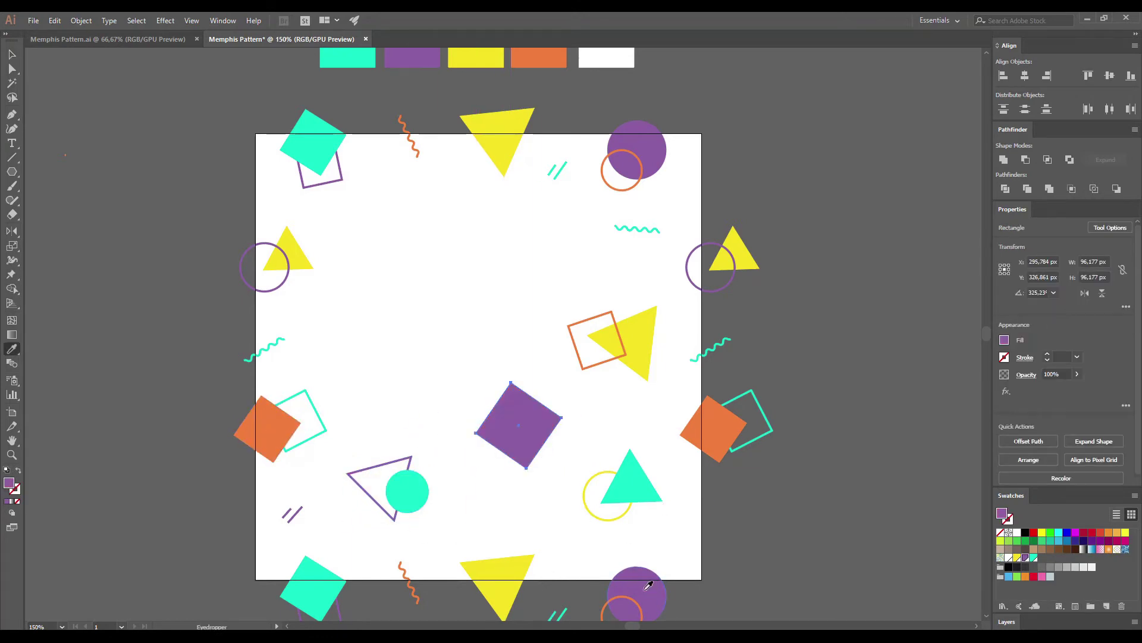
{"action": "key", "text": "v"}
{"action": "left_click", "coordinate": [369, 351]}
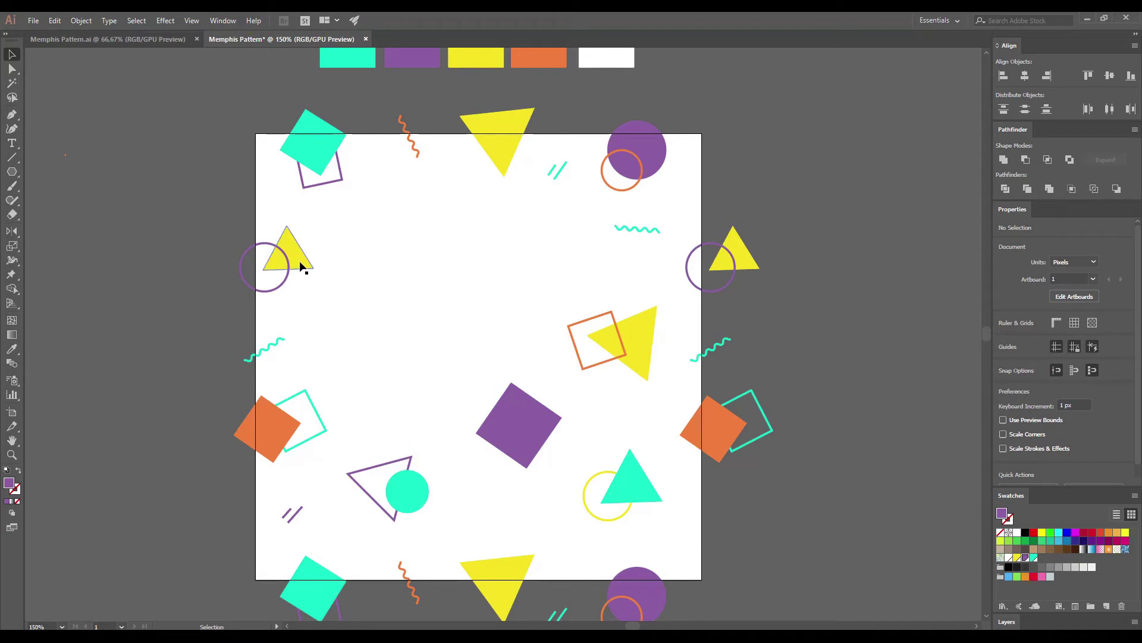
Step: Copy the purple outlined circle onto the purple square's left side, recolor it yellow and enlarge it to about 69 px
{"action": "left_click_drag", "start_coordinate": [285, 281], "coordinate": [520, 407], "text": "alt"}
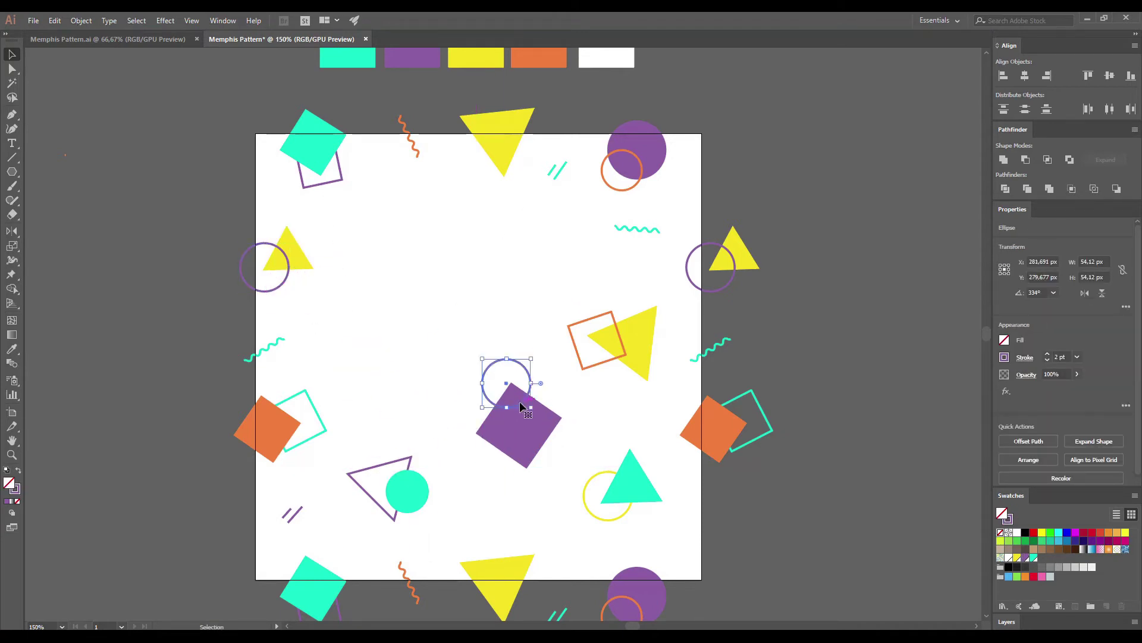
{"action": "key", "text": "i"}
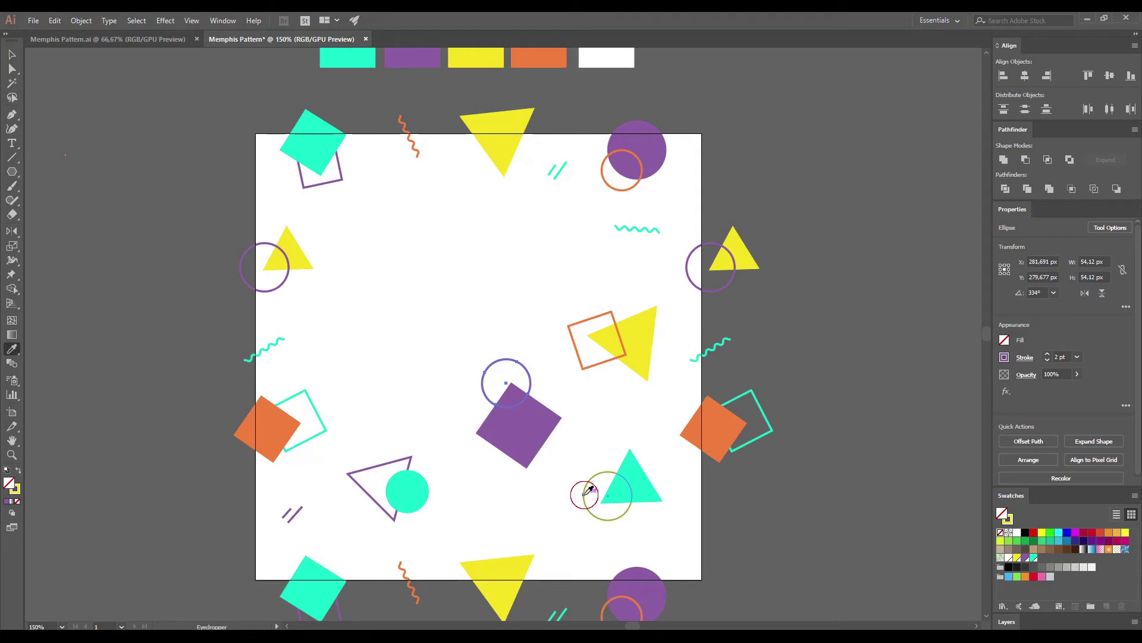
{"action": "left_click", "coordinate": [584, 494]}
{"action": "key", "text": "v"}
{"action": "left_click_drag", "start_coordinate": [530, 359], "coordinate": [547, 352], "text": "alt+shift"}
{"action": "left_click_drag", "start_coordinate": [524, 409], "coordinate": [493, 451]}
Step: Move the purple outlined triangle and turquoise circle to the upper part of the artboard, above the orange outlined square
{"action": "left_click", "coordinate": [506, 476]}
{"action": "left_click_drag", "start_coordinate": [283, 527], "coordinate": [532, 246]}
{"action": "key", "text": "ctrl+shift+a"}
Step: Recolor the wavy line below the orange outlined circle yellow and shift it slightly down and left
{"action": "left_click", "coordinate": [637, 228]}
{"action": "key", "text": "i"}
{"action": "left_click", "coordinate": [455, 446]}
{"action": "key", "text": "v"}
{"action": "left_click", "coordinate": [404, 355]}
{"action": "left_click_drag", "start_coordinate": [629, 229], "coordinate": [620, 244]}
{"action": "left_click", "coordinate": [671, 220]}
Step: Copy the turquoise line pair into the gap between the left-pointing yellow triangle and the turquoise triangle
{"action": "left_click", "coordinate": [552, 168]}
{"action": "left_click_drag", "start_coordinate": [554, 169], "coordinate": [580, 238]}
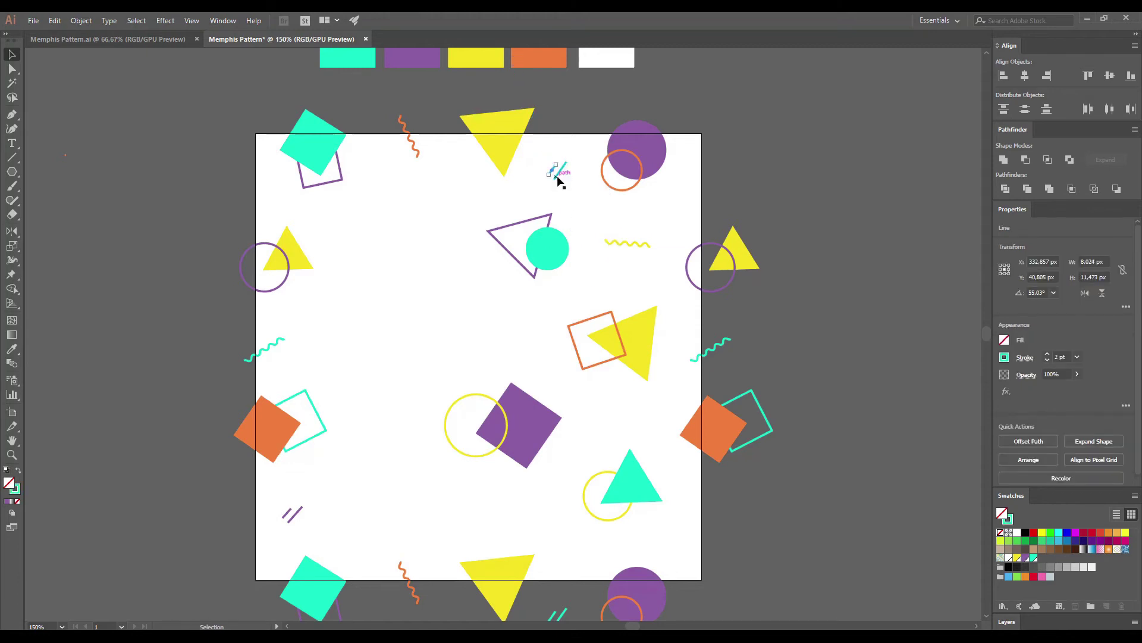
{"action": "scroll", "coordinate": [556, 171], "scroll_direction": "up", "scroll_amount": 5}
{"action": "left_click", "coordinate": [557, 173]}
{"action": "left_click", "coordinate": [538, 162]}
{"action": "scroll", "coordinate": [538, 164], "scroll_direction": "down", "scroll_amount": 3}
{"action": "left_click_drag", "start_coordinate": [537, 162], "coordinate": [576, 236]}
{"action": "left_click_drag", "start_coordinate": [550, 214], "coordinate": [732, 367]}
{"action": "left_click", "coordinate": [747, 398]}
{"action": "scroll", "coordinate": [609, 408], "scroll_direction": "down", "scroll_amount": 2}
{"action": "left_click", "coordinate": [613, 156]}
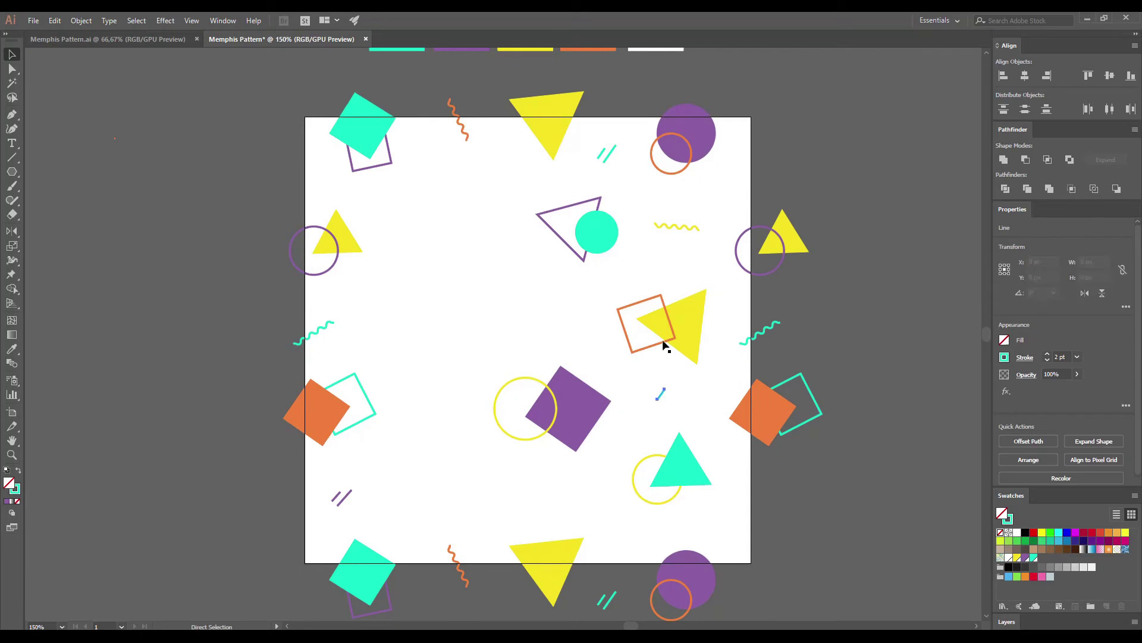
{"action": "left_click_drag", "start_coordinate": [613, 157], "coordinate": [660, 401]}
{"action": "left_click", "coordinate": [679, 409]}
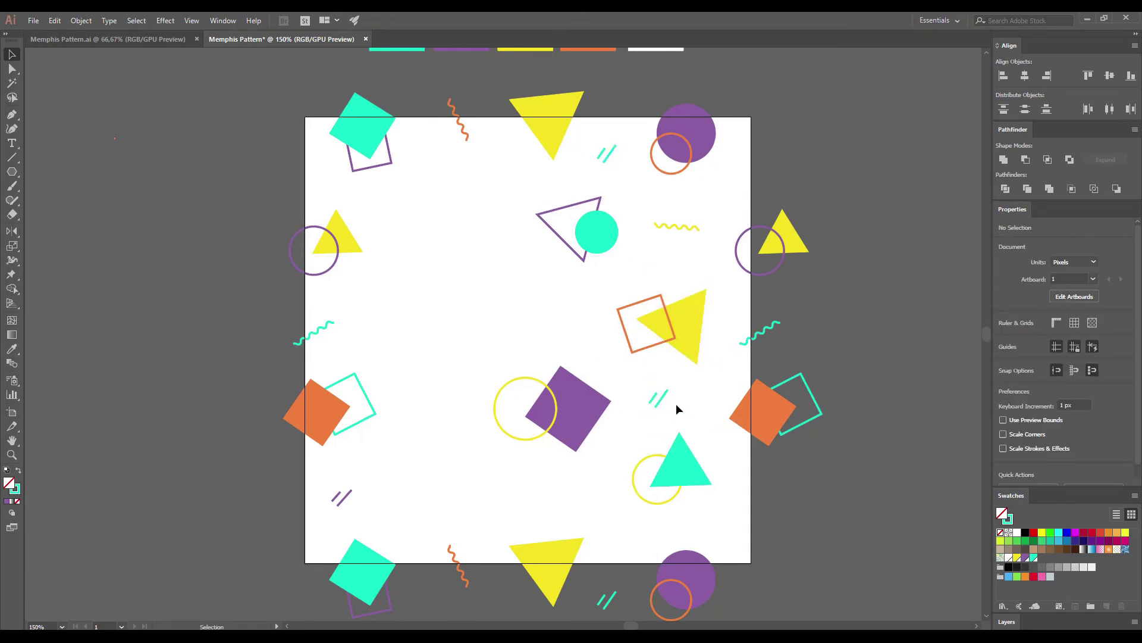
Step: Recolor the copied line pair above the turquoise triangle orange
{"action": "left_click", "coordinate": [659, 399]}
{"action": "key", "text": "i"}
{"action": "left_click", "coordinate": [636, 351]}
{"action": "key", "text": "v"}
{"action": "left_click", "coordinate": [602, 362]}
Step: Copy the orange line pair to the artboard's upper left, beside the small yellow triangle, and rotate it to slant downward
{"action": "left_click", "coordinate": [659, 400]}
{"action": "left_click_drag", "start_coordinate": [659, 399], "coordinate": [393, 214]}
{"action": "left_click", "coordinate": [514, 257]}
Step: Copy the filled purple circle to the space beside the purple outlined triangle and enlarge it to about 72 px
{"action": "left_click_drag", "start_coordinate": [684, 140], "coordinate": [453, 287]}
{"action": "left_click_drag", "start_coordinate": [484, 251], "coordinate": [474, 269]}
{"action": "left_click_drag", "start_coordinate": [474, 266], "coordinate": [483, 224]}
{"action": "left_click_drag", "start_coordinate": [495, 197], "coordinate": [500, 191]}
{"action": "left_click_drag", "start_coordinate": [480, 229], "coordinate": [478, 210]}
{"action": "left_click", "coordinate": [455, 273]}
{"action": "left_click", "coordinate": [472, 230]}
Step: Recolor the enlarged purple circle in the artboard's upper left orange
{"action": "key", "text": "i"}
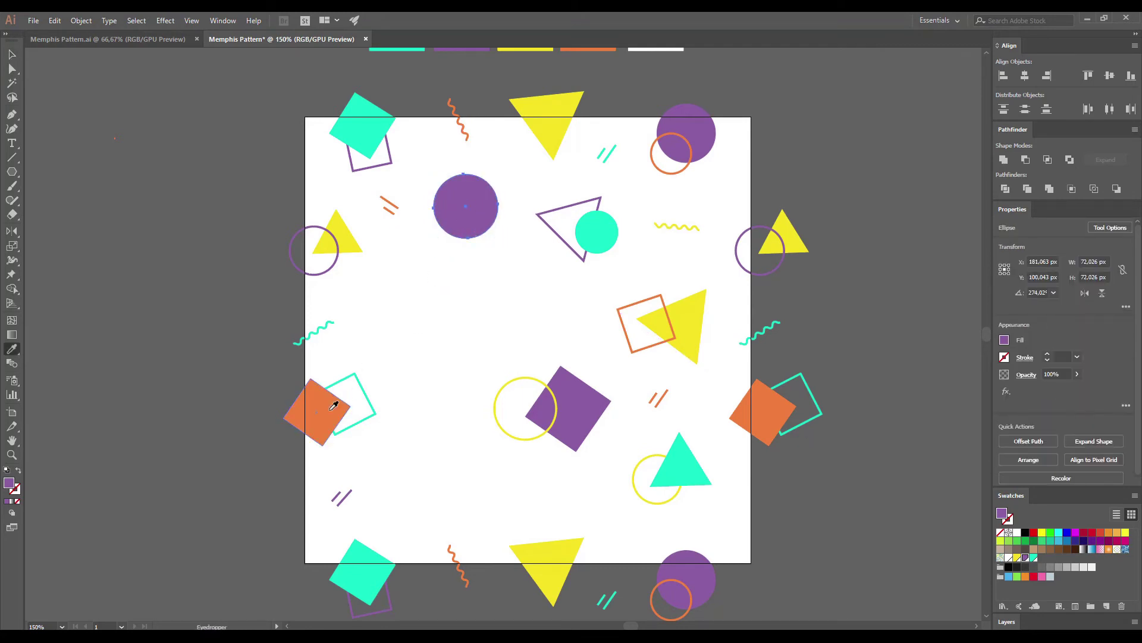
{"action": "left_click", "coordinate": [334, 406]}
{"action": "key", "text": "v"}
{"action": "left_click", "coordinate": [466, 282]}
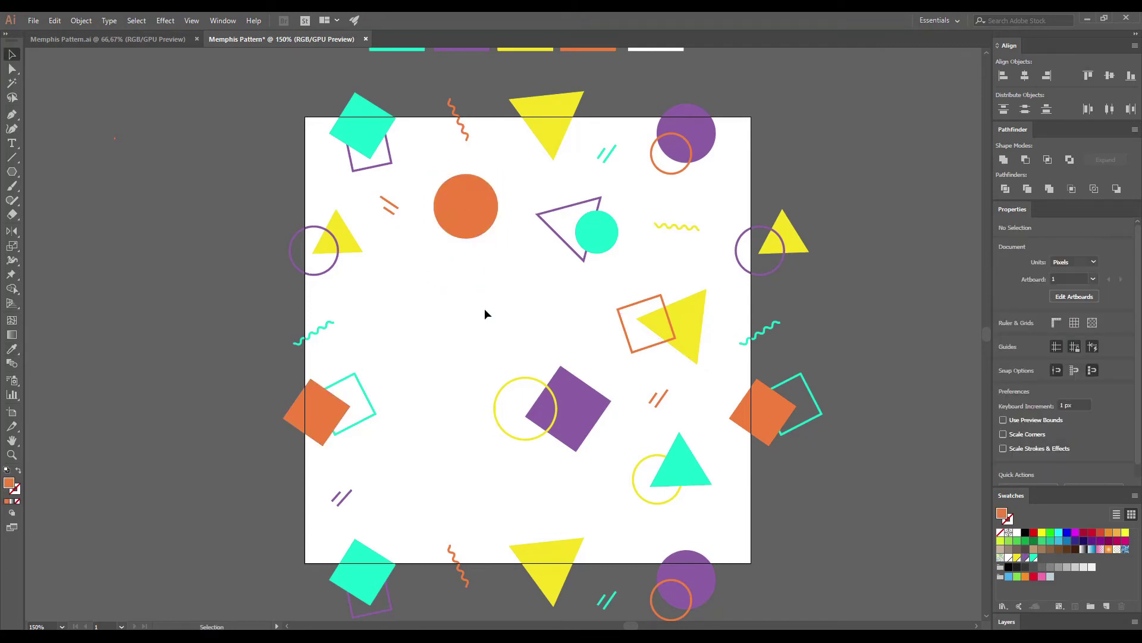
Step: Copy the yellow outlined circle from beside the purple square onto the large orange circle
{"action": "left_click", "coordinate": [509, 407]}
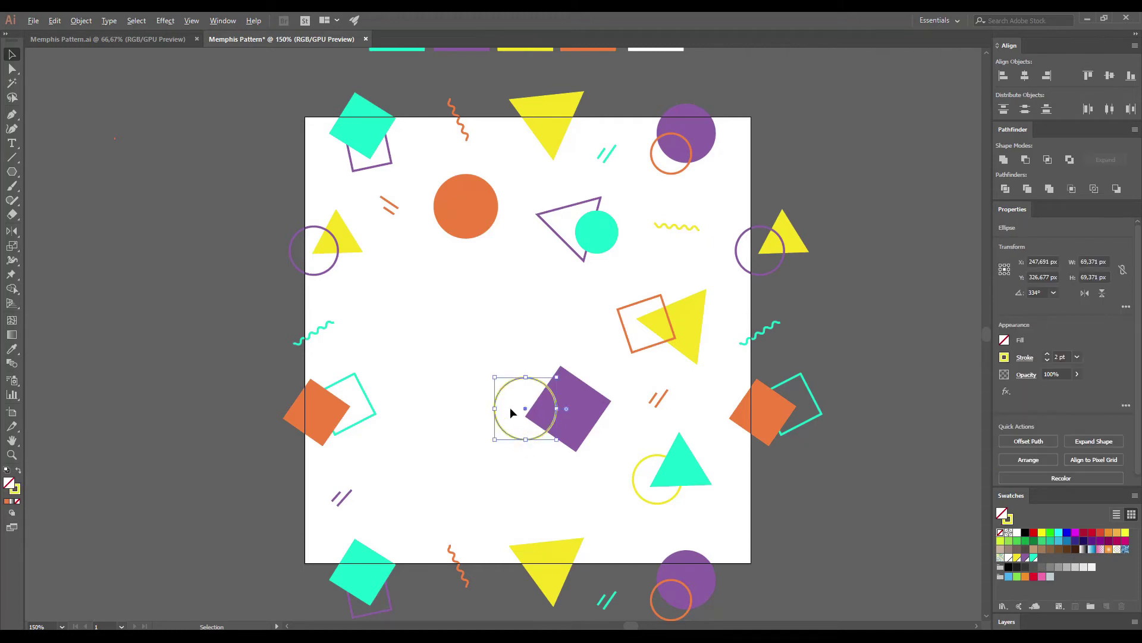
{"action": "left_click_drag", "start_coordinate": [505, 391], "coordinate": [436, 209]}
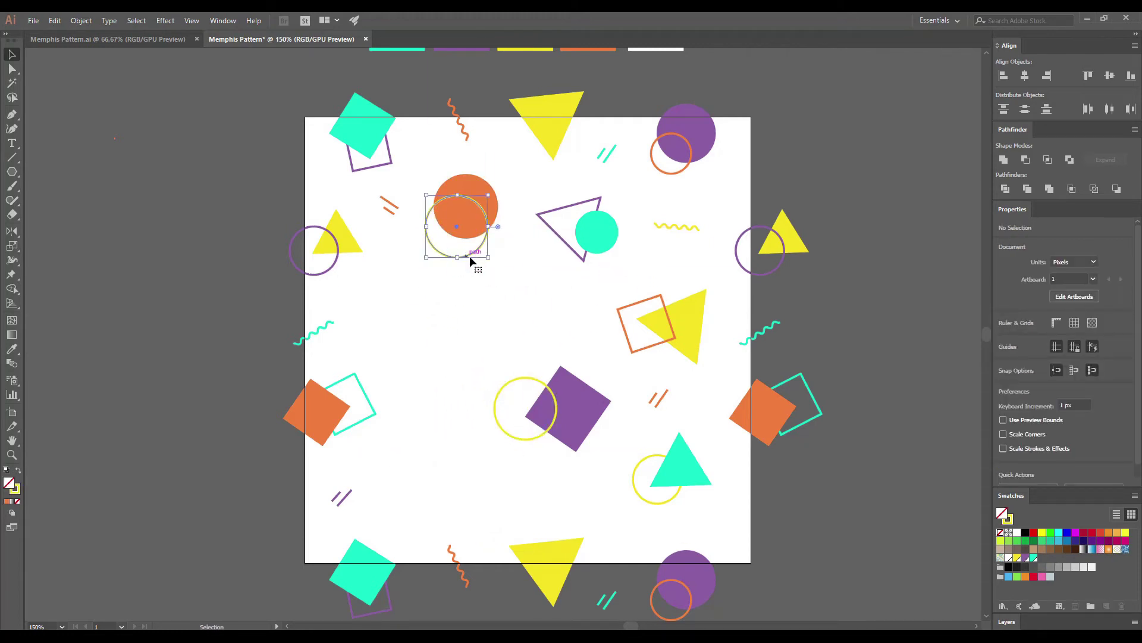
{"action": "left_click_drag", "start_coordinate": [480, 255], "coordinate": [475, 257]}
{"action": "left_click", "coordinate": [481, 277]}
{"action": "left_click", "coordinate": [481, 217]}
Step: Shrink the orange circle and its yellow outlined circle, and shift them up with the outline overlapping the orange circle's left side
{"action": "mouse_move", "coordinate": [501, 173]}
{"action": "left_mouse_down"}
{"action": "mouse_move", "coordinate": [479, 212]}
{"action": "mouse_move", "coordinate": [491, 187]}
{"action": "left_mouse_up"}
{"action": "left_click", "coordinate": [504, 239]}
{"action": "left_click", "coordinate": [477, 219]}
{"action": "left_click", "coordinate": [473, 257]}
{"action": "left_click", "coordinate": [476, 204]}
{"action": "left_click_drag", "start_coordinate": [472, 250], "coordinate": [460, 228]}
{"action": "left_click_drag", "start_coordinate": [496, 257], "coordinate": [462, 214]}
{"action": "left_click_drag", "start_coordinate": [476, 204], "coordinate": [490, 190]}
{"action": "left_click", "coordinate": [506, 237]}
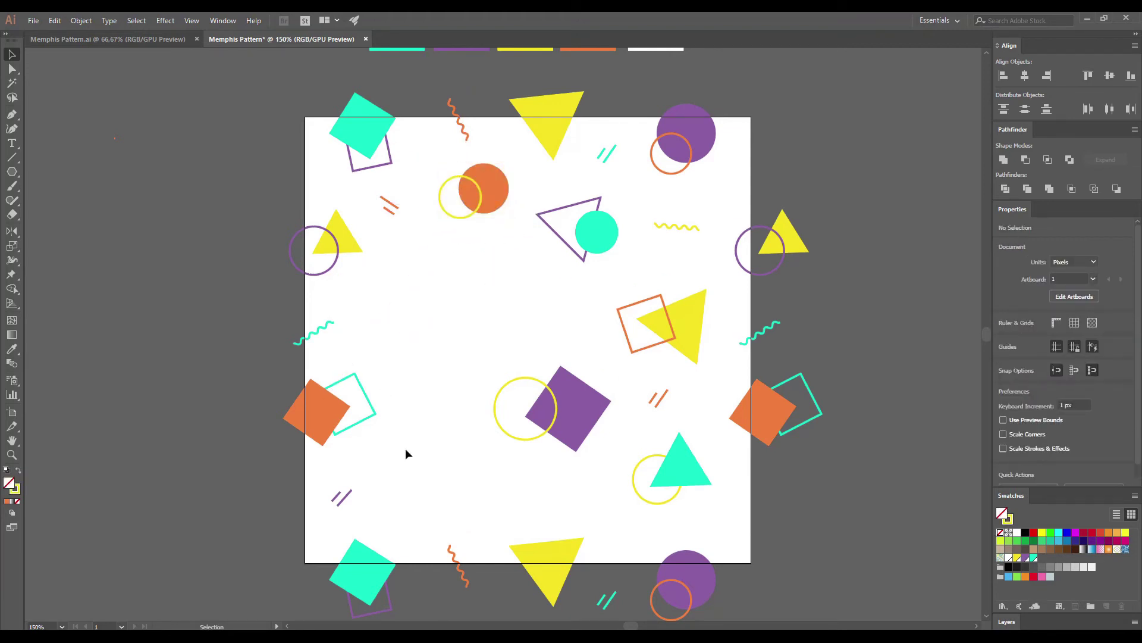
Step: Copy the turquoise square and purple outlined square from the bottom edge to the space below the orange circle, rotating the pair
{"action": "left_click_drag", "start_coordinate": [399, 594], "coordinate": [461, 295]}
{"action": "mouse_move", "coordinate": [490, 340]}
{"action": "left_mouse_down"}
{"action": "mouse_move", "coordinate": [527, 275]}
{"action": "mouse_move", "coordinate": [505, 344]}
{"action": "left_mouse_up"}
{"action": "left_click_drag", "start_coordinate": [449, 305], "coordinate": [459, 315]}
{"action": "left_click_drag", "start_coordinate": [513, 355], "coordinate": [446, 313]}
{"action": "left_click", "coordinate": [451, 351]}
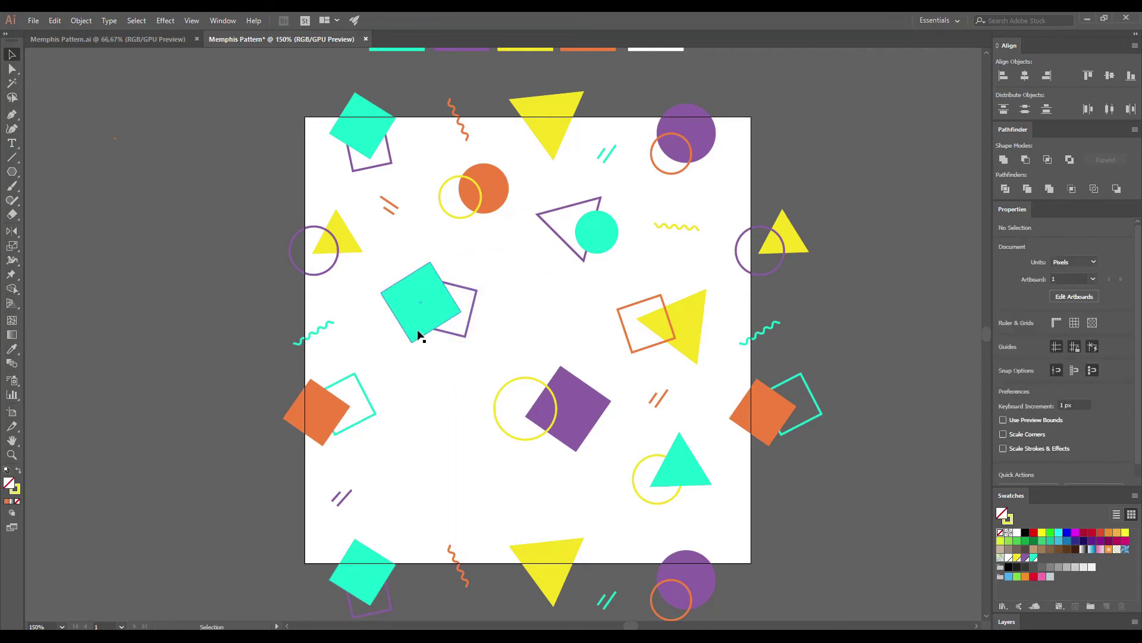
Step: Recolor the outlined square behind the copied turquoise square orange
{"action": "left_click", "coordinate": [450, 337]}
{"action": "key", "text": "i"}
{"action": "left_click", "coordinate": [639, 351]}
{"action": "key", "text": "v"}
{"action": "left_click", "coordinate": [560, 334]}
Step: Shrink the copied turquoise square with its orange outlined square and nudge the pair upward
{"action": "left_click", "coordinate": [432, 280]}
{"action": "left_click", "coordinate": [472, 312], "text": "shift"}
{"action": "left_click_drag", "start_coordinate": [480, 264], "coordinate": [473, 268]}
{"action": "left_click_drag", "start_coordinate": [439, 303], "coordinate": [445, 286]}
{"action": "left_click", "coordinate": [375, 313]}
Step: Copy the turquoise wavy line from the left edge to the center and move the purple square with its yellow circle up
{"action": "mouse_move", "coordinate": [321, 326]}
{"action": "left_mouse_down"}
{"action": "mouse_move", "coordinate": [535, 302]}
{"action": "mouse_move", "coordinate": [527, 280]}
{"action": "left_mouse_up"}
{"action": "left_click", "coordinate": [548, 324]}
{"action": "left_click_drag", "start_coordinate": [497, 357], "coordinate": [568, 419]}
{"action": "left_click_drag", "start_coordinate": [576, 408], "coordinate": [569, 377]}
{"action": "left_click", "coordinate": [578, 307]}
Step: Rotate the purple square and yellow outlined circle slightly and reposition them in the center
{"action": "left_click_drag", "start_coordinate": [512, 330], "coordinate": [576, 397]}
{"action": "left_click_drag", "start_coordinate": [609, 422], "coordinate": [593, 438]}
{"action": "left_click_drag", "start_coordinate": [571, 390], "coordinate": [580, 397]}
Step: Nudge the copied wavy line down above the yellow outlined circle and recolor it purple
{"action": "left_click_drag", "start_coordinate": [527, 286], "coordinate": [539, 294]}
{"action": "key", "text": "i"}
{"action": "left_click", "coordinate": [570, 245]}
{"action": "key", "text": "v"}
{"action": "left_click", "coordinate": [531, 263]}
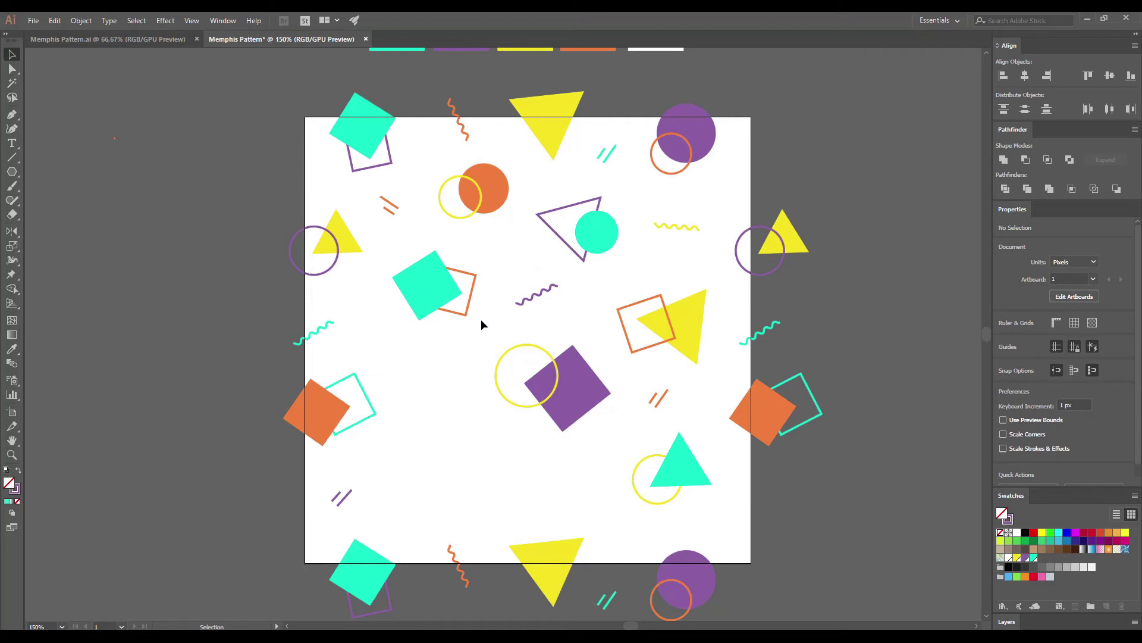
Step: Copy the yellow triangle and orange outlined square to the artboard's lower left, rotating them and placing the outline over the triangle's lower tip
{"action": "left_click", "coordinate": [692, 326]}
{"action": "left_click_drag", "start_coordinate": [694, 322], "coordinate": [447, 451]}
{"action": "left_click", "coordinate": [511, 467]}
{"action": "left_click", "coordinate": [459, 446]}
{"action": "left_click", "coordinate": [516, 458]}
{"action": "left_click", "coordinate": [470, 449]}
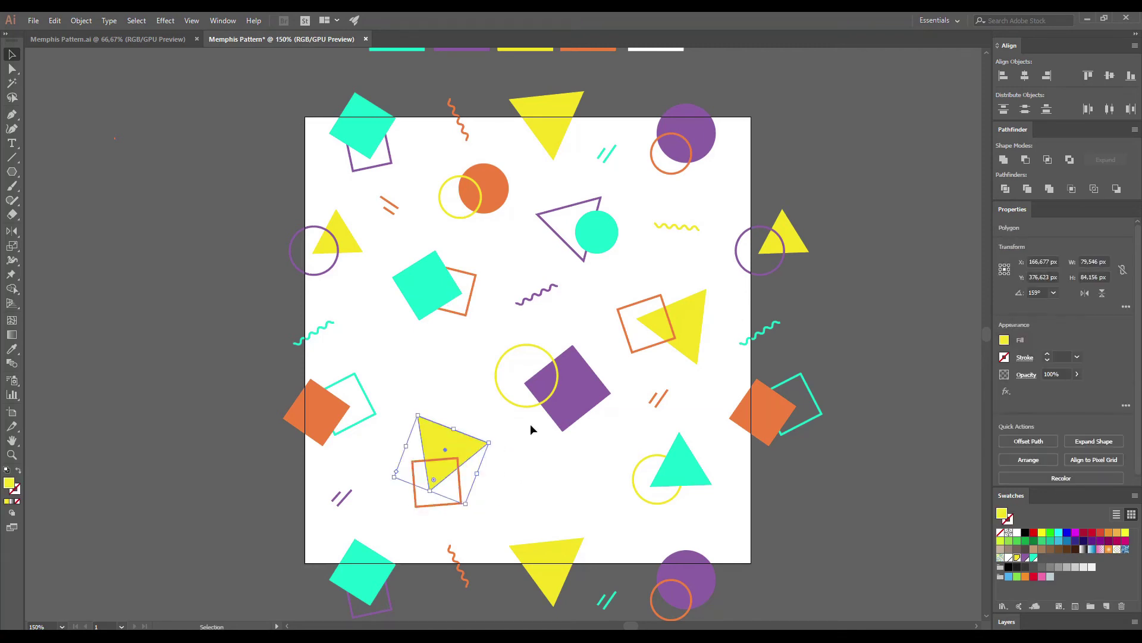
{"action": "key", "text": "ctrl+shift+a"}
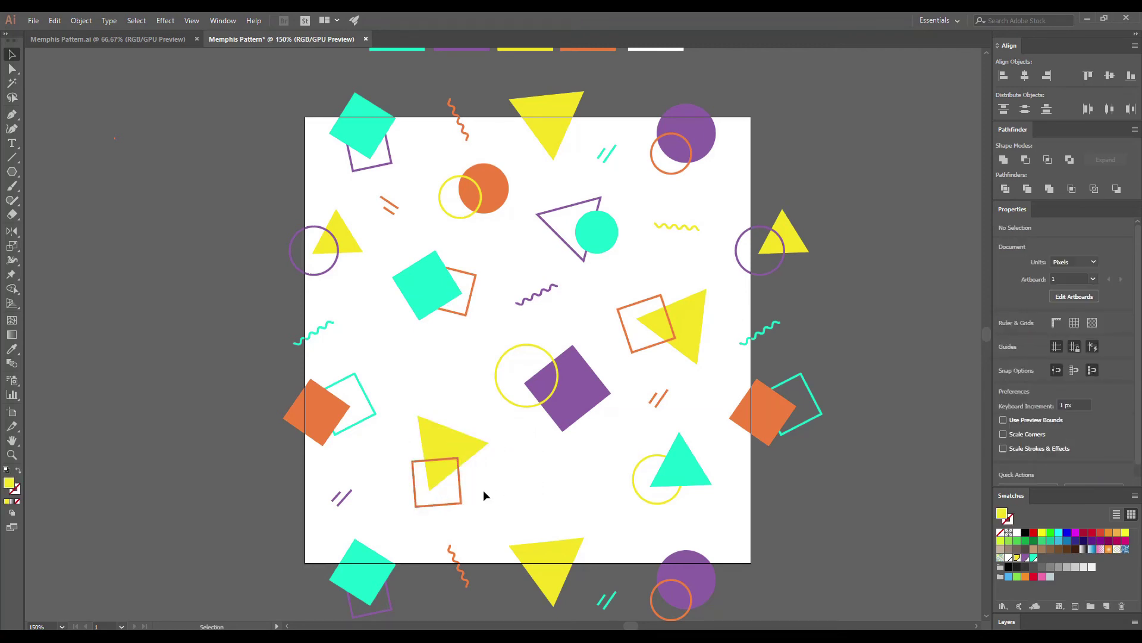
Step: Recolor the orange outlined square on the original yellow triangle, in the artboard's right half, turquoise
{"action": "left_click_drag", "start_coordinate": [652, 352], "coordinate": [652, 351]}
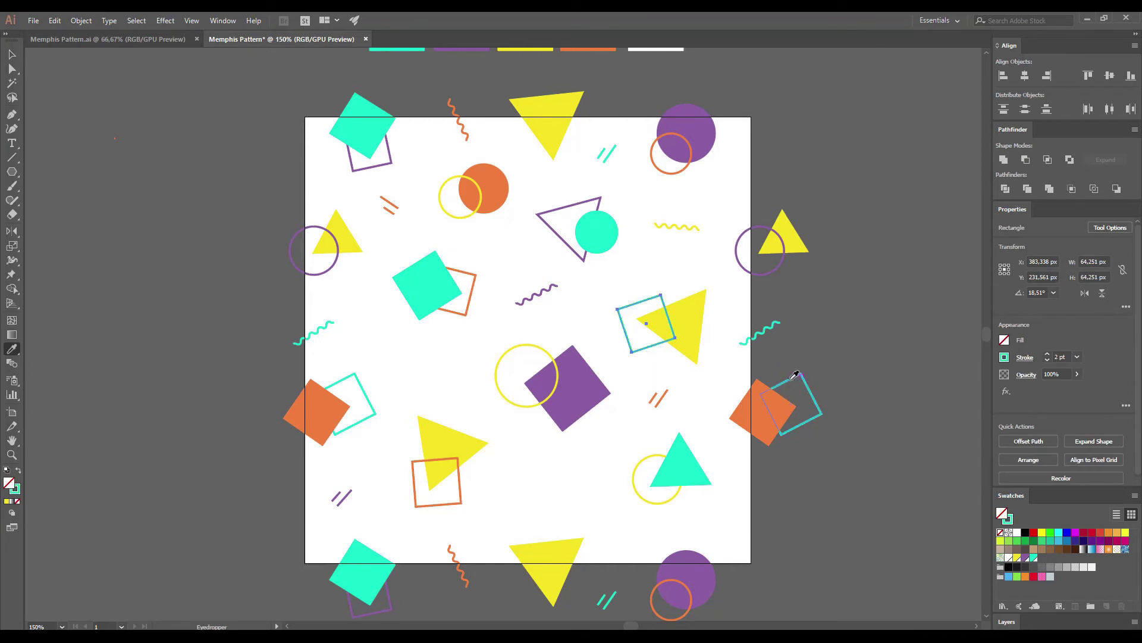
{"action": "left_click", "coordinate": [616, 426]}
Step: Adjust the lower-left yellow triangle and its orange outlined square, shifting the pair slightly up and left
{"action": "left_click_drag", "start_coordinate": [459, 494], "coordinate": [456, 494]}
{"action": "left_click", "coordinate": [484, 477]}
{"action": "mouse_move", "coordinate": [465, 443]}
{"action": "left_mouse_down"}
{"action": "mouse_move", "coordinate": [473, 462]}
{"action": "mouse_move", "coordinate": [448, 440]}
{"action": "left_mouse_up"}
{"action": "key", "text": "ctrl+shift+a"}
{"action": "key", "text": "ctrl+z"}
{"action": "key", "text": "ctrl+z"}
{"action": "key", "text": "ctrl+z"}
{"action": "left_click", "coordinate": [502, 480]}
Step: Place an orange copy of the turquoise line pair above the lower-left yellow triangle, slanting gently downward
{"action": "left_click", "coordinate": [640, 396]}
{"action": "left_click_drag", "start_coordinate": [598, 138], "coordinate": [421, 363]}
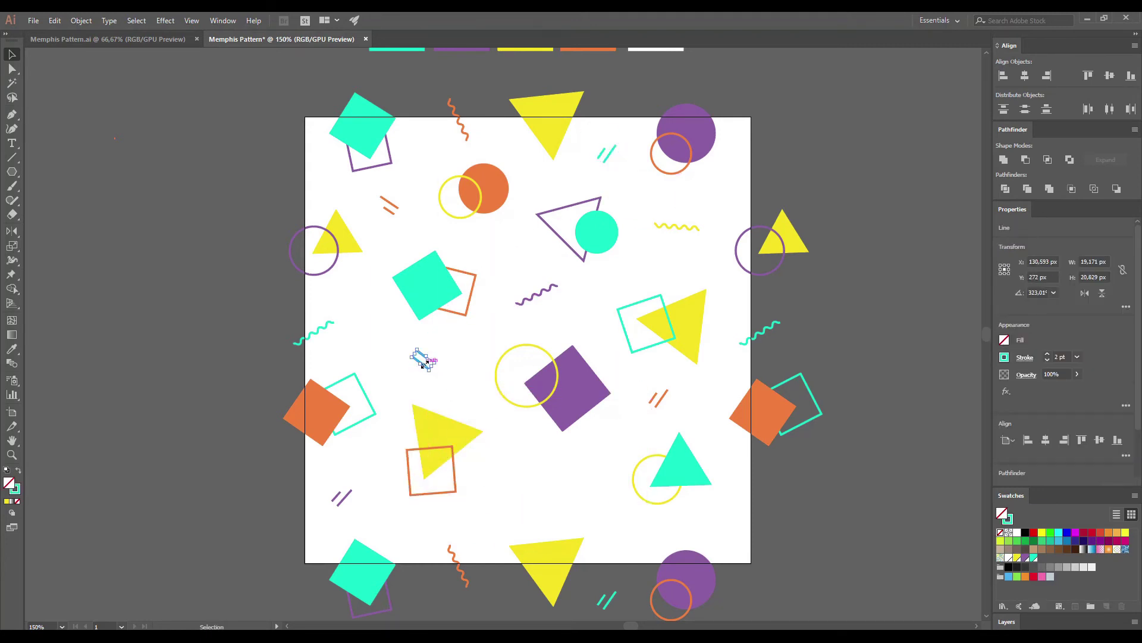
{"action": "left_click_drag", "start_coordinate": [425, 365], "coordinate": [424, 364]}
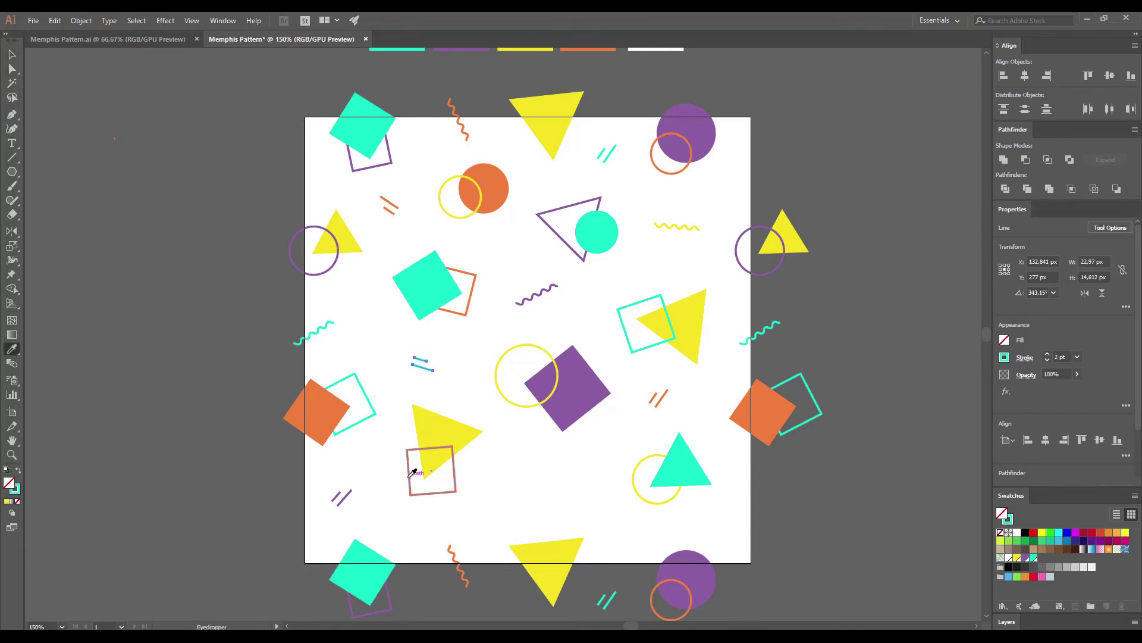
{"action": "left_click", "coordinate": [387, 447]}
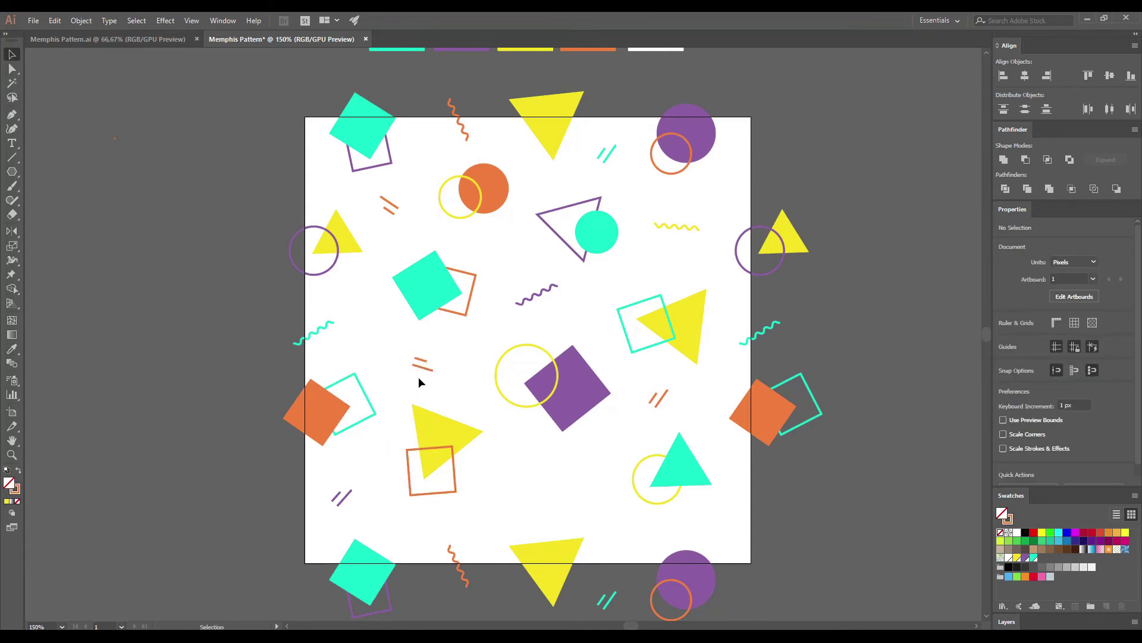
Step: Recolor the turquoise wavy line on the artboard's left edge yellow
{"action": "left_click", "coordinate": [328, 326]}
{"action": "key", "text": "i"}
{"action": "key", "text": "v"}
{"action": "left_click", "coordinate": [371, 353]}
Step: Recolor the orange line pair above the lower-left yellow triangle purple
{"action": "left_click", "coordinate": [421, 363]}
{"action": "key", "text": "u"}
{"action": "key", "text": "i"}
{"action": "left_click", "coordinate": [348, 494]}
{"action": "key", "text": "v"}
{"action": "left_click", "coordinate": [362, 505]}
Step: Recolor the purple line pair in the artboard's lower-left corner yellow
{"action": "left_click", "coordinate": [346, 496]}
{"action": "key", "text": "i"}
{"action": "left_click", "coordinate": [336, 327]}
{"action": "key", "text": "v"}
{"action": "left_click", "coordinate": [384, 359]}
Step: Copy the orange wavy line from the bottom edge inward, and enlarge and shift the turquoise triangle with its yellow outlined circle
{"action": "left_click_drag", "start_coordinate": [457, 566], "coordinate": [533, 499]}
{"action": "left_click_drag", "start_coordinate": [667, 520], "coordinate": [721, 518]}
{"action": "left_click_drag", "start_coordinate": [689, 480], "coordinate": [670, 490]}
{"action": "left_click", "coordinate": [691, 424]}
Step: Rotate the orange line pair above the turquoise triangle to a flatter slant
{"action": "mouse_move", "coordinate": [683, 414]}
{"action": "left_mouse_down"}
{"action": "mouse_move", "coordinate": [654, 391]}
{"action": "mouse_move", "coordinate": [691, 408]}
{"action": "mouse_move", "coordinate": [688, 422]}
{"action": "mouse_move", "coordinate": [690, 387]}
{"action": "mouse_move", "coordinate": [669, 398]}
{"action": "left_mouse_up"}
{"action": "left_click", "coordinate": [601, 443]}
Step: Rotate the copied wavy line below the purple square to slant downward and recolor it turquoise
{"action": "left_click_drag", "start_coordinate": [526, 493], "coordinate": [539, 479]}
{"action": "mouse_move", "coordinate": [551, 491]}
{"action": "left_mouse_down"}
{"action": "mouse_move", "coordinate": [564, 468]}
{"action": "mouse_move", "coordinate": [539, 491]}
{"action": "left_mouse_up"}
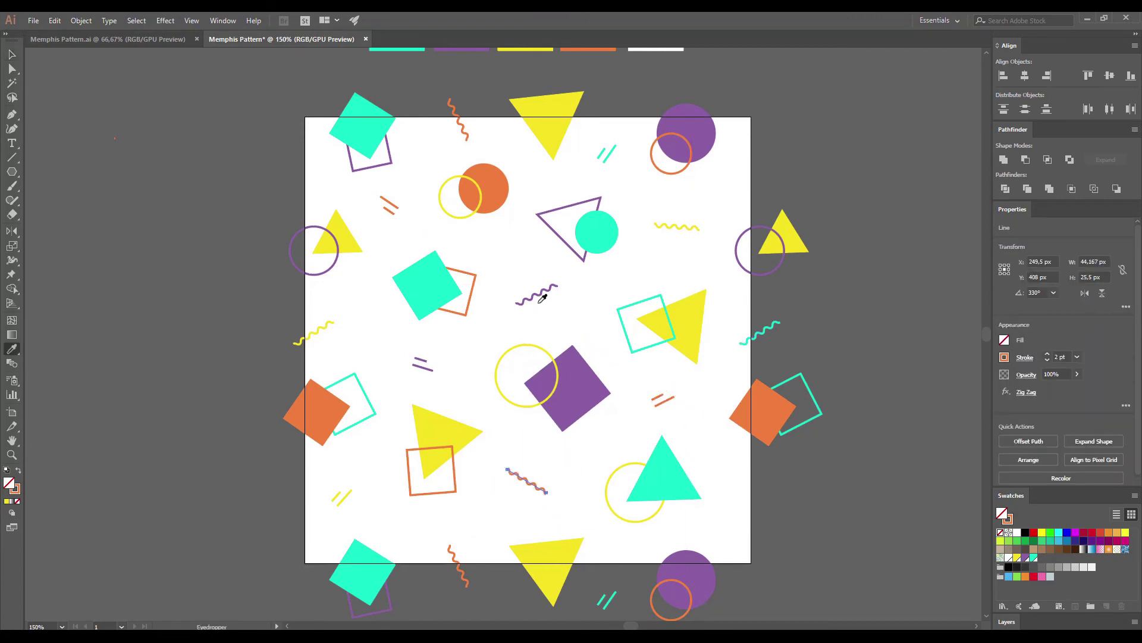
{"action": "left_click", "coordinate": [372, 404]}
{"action": "key", "text": "v"}
{"action": "left_click", "coordinate": [494, 505]}
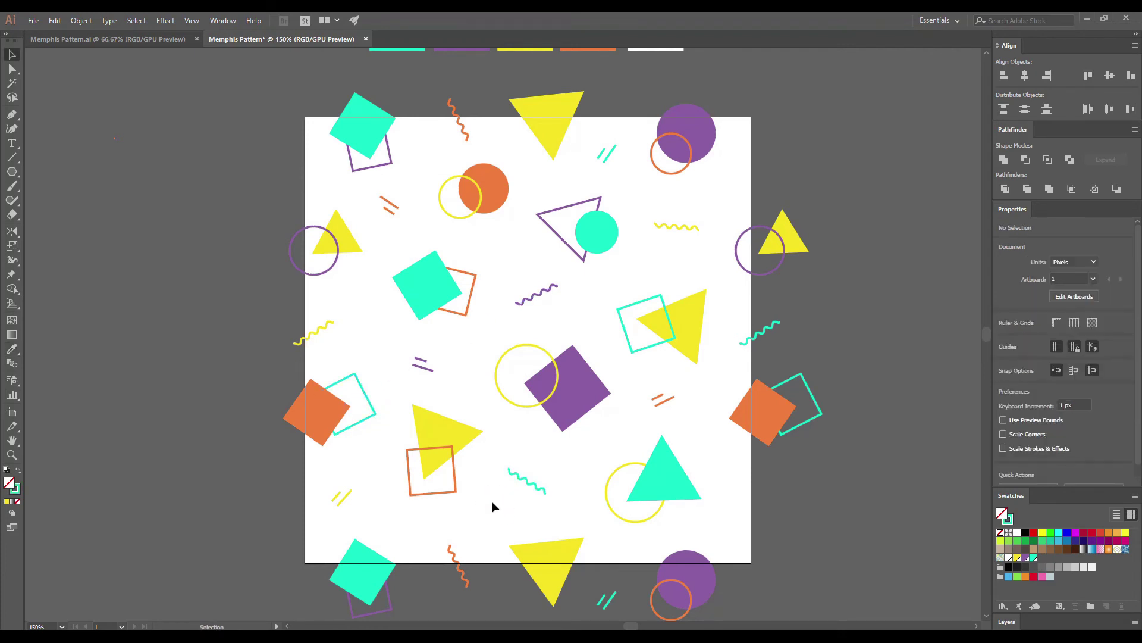
Step: Nudge the central purple square and its yellow outlined circle slightly left
{"action": "left_click", "coordinate": [573, 415]}
{"action": "mouse_move", "coordinate": [571, 414]}
{"action": "left_mouse_down"}
{"action": "mouse_move", "coordinate": [569, 424]}
{"action": "mouse_move", "coordinate": [562, 413]}
{"action": "left_mouse_up"}
{"action": "left_click", "coordinate": [578, 442]}
{"action": "left_click", "coordinate": [577, 449]}
Step: Shift the lower-right yellow outlined circle up and left, and rotate the turquoise triangle so it points left over the circle
{"action": "left_click_drag", "start_coordinate": [607, 484], "coordinate": [600, 480]}
{"action": "left_click", "coordinate": [613, 481]}
{"action": "left_click", "coordinate": [655, 481]}
{"action": "left_click_drag", "start_coordinate": [705, 501], "coordinate": [685, 521]}
{"action": "left_click_drag", "start_coordinate": [673, 496], "coordinate": [673, 502]}
Step: Nudge the orange line pair above the turquoise triangle down and left, and the turquoise wavy line slightly right
{"action": "left_click", "coordinate": [654, 398]}
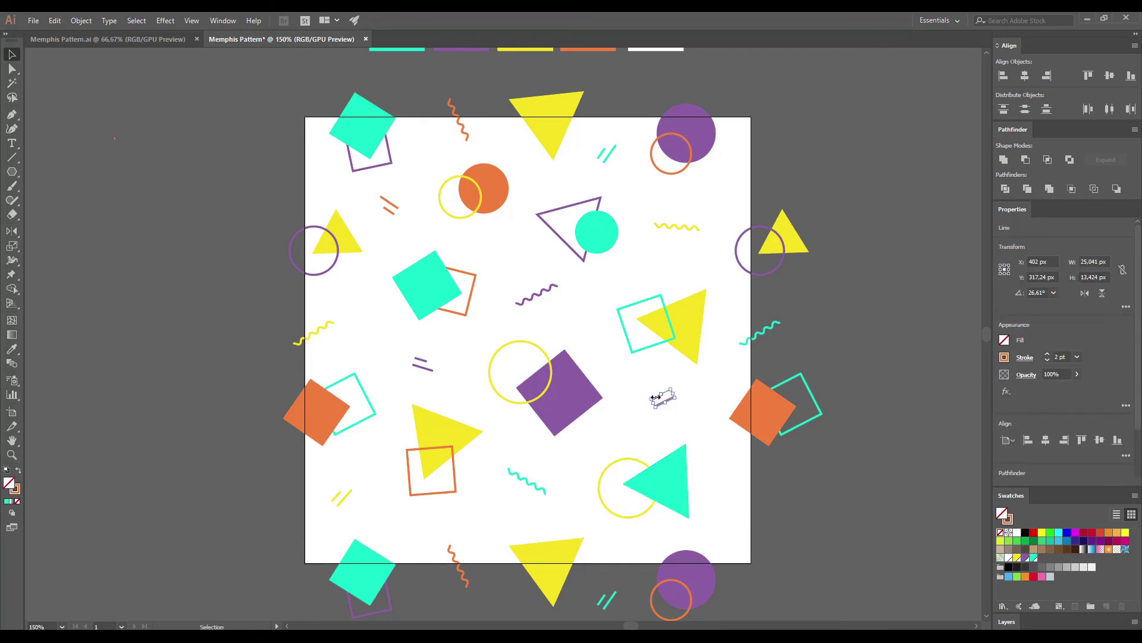
{"action": "left_click", "coordinate": [610, 435]}
{"action": "left_click_drag", "start_coordinate": [538, 489], "coordinate": [541, 487]}
{"action": "left_click", "coordinate": [561, 516]}
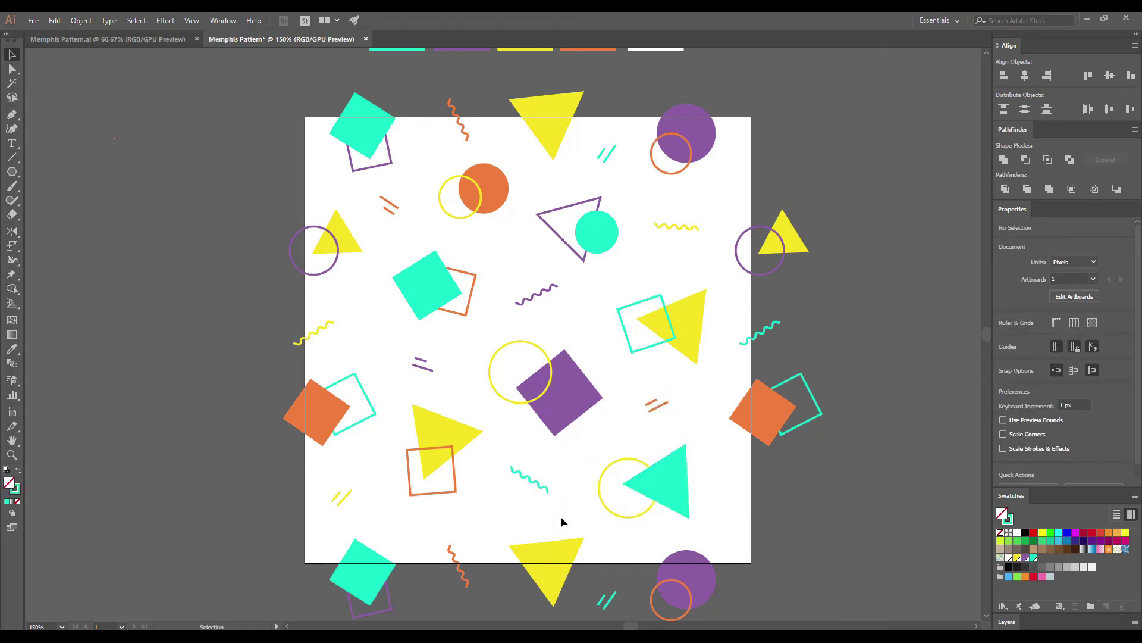
Step: Nudge the purple line pair slightly left and the purple wavy line slightly up
{"action": "left_click_drag", "start_coordinate": [426, 369], "coordinate": [423, 369]}
{"action": "left_click", "coordinate": [442, 381]}
{"action": "left_click", "coordinate": [558, 310]}
{"action": "left_click_drag", "start_coordinate": [532, 298], "coordinate": [533, 291]}
{"action": "left_click", "coordinate": [571, 309]}
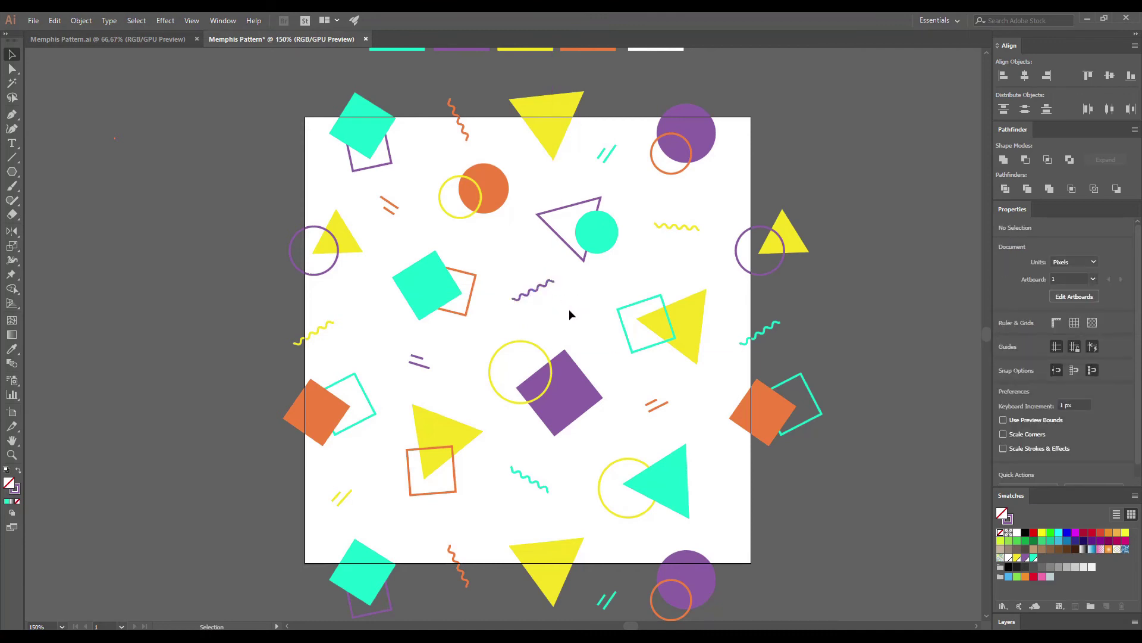
Step: Shift the yellow wavy line up and right, and the purple outlined triangle with its turquoise circle to the right
{"action": "left_click_drag", "start_coordinate": [670, 225], "coordinate": [677, 219]}
{"action": "left_click_drag", "start_coordinate": [600, 234], "coordinate": [607, 235]}
{"action": "left_click", "coordinate": [659, 248]}
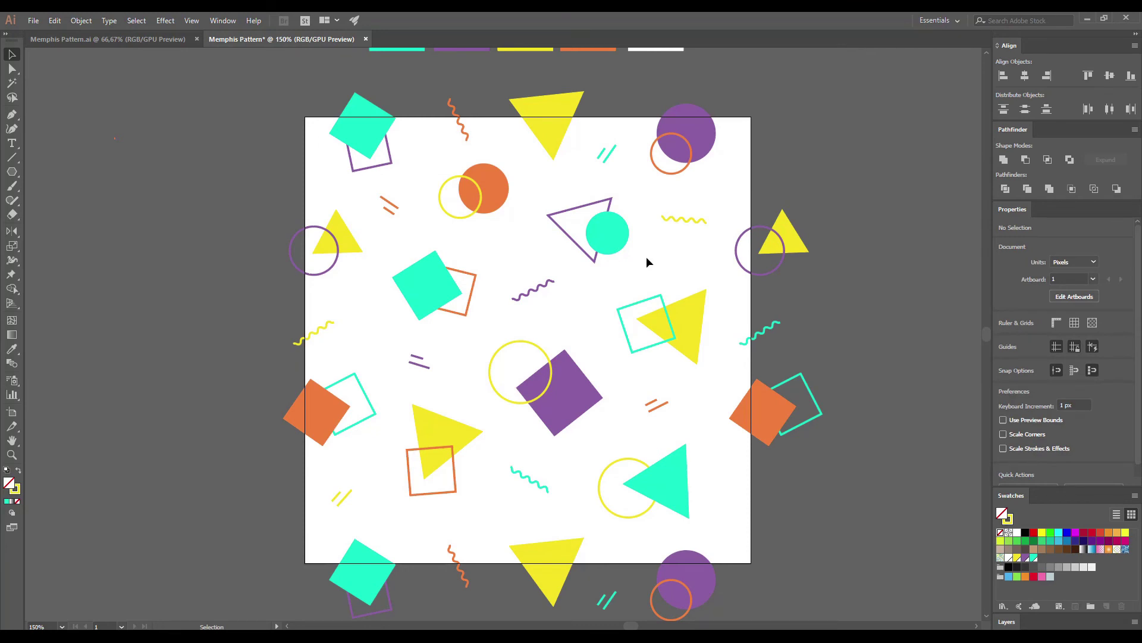
Step: Select all the pattern shapes on and around the artboard and group them
{"action": "left_click_drag", "start_coordinate": [281, 107], "coordinate": [845, 601]}
{"action": "scroll", "coordinate": [799, 531], "scroll_direction": "down", "scroll_amount": 1}
{"action": "left_click_drag", "start_coordinate": [798, 531], "coordinate": [681, 516]}
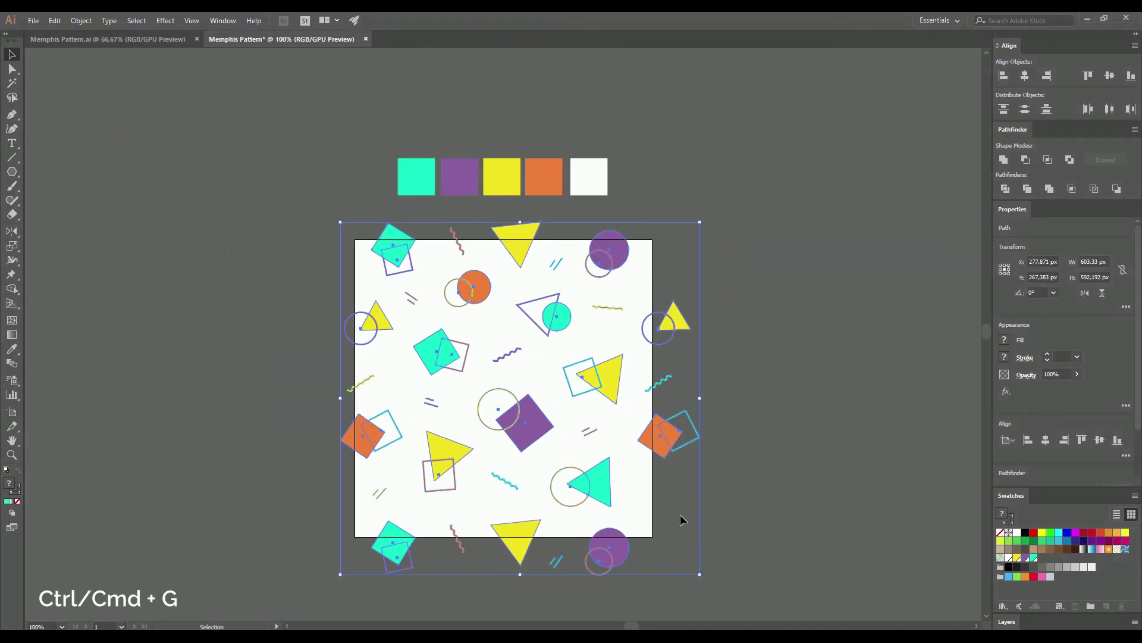
{"action": "key", "text": "a"}
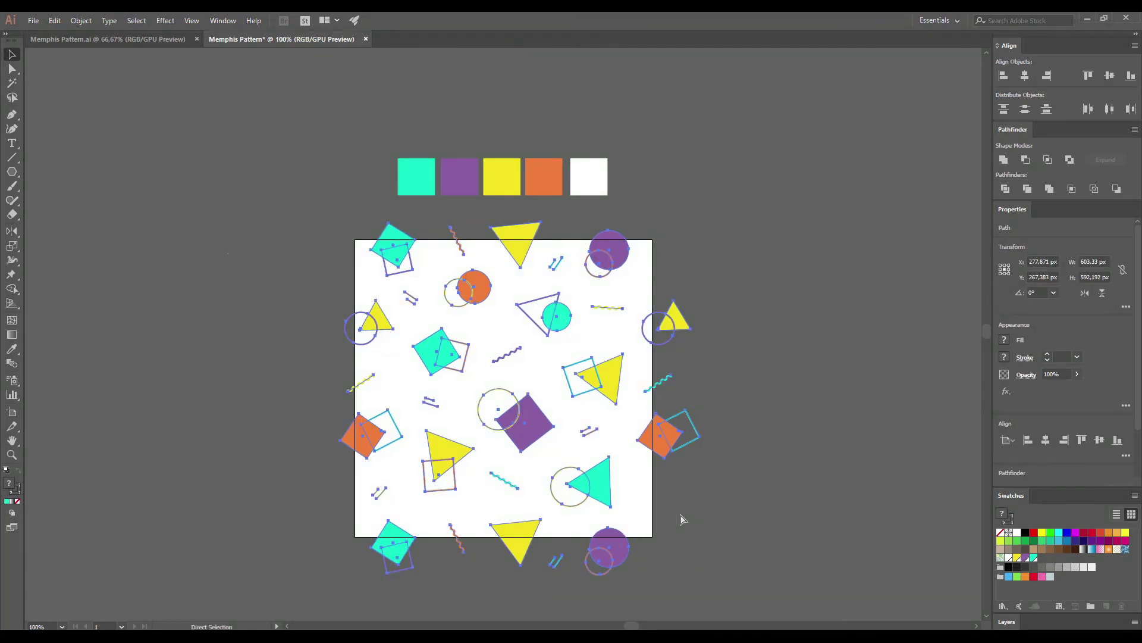
{"action": "key", "text": "v"}
{"action": "left_click", "coordinate": [733, 509]}
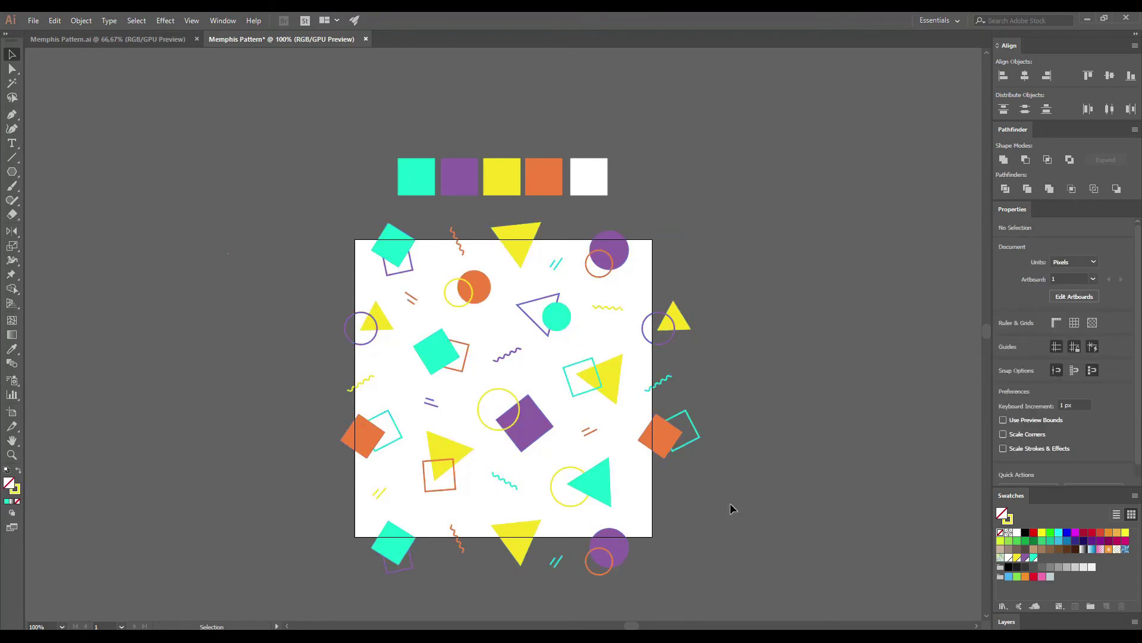
Step: Create a rectangle 500 px wide and 500 px high
{"action": "left_click_drag", "start_coordinate": [13, 172], "coordinate": [35, 173]}
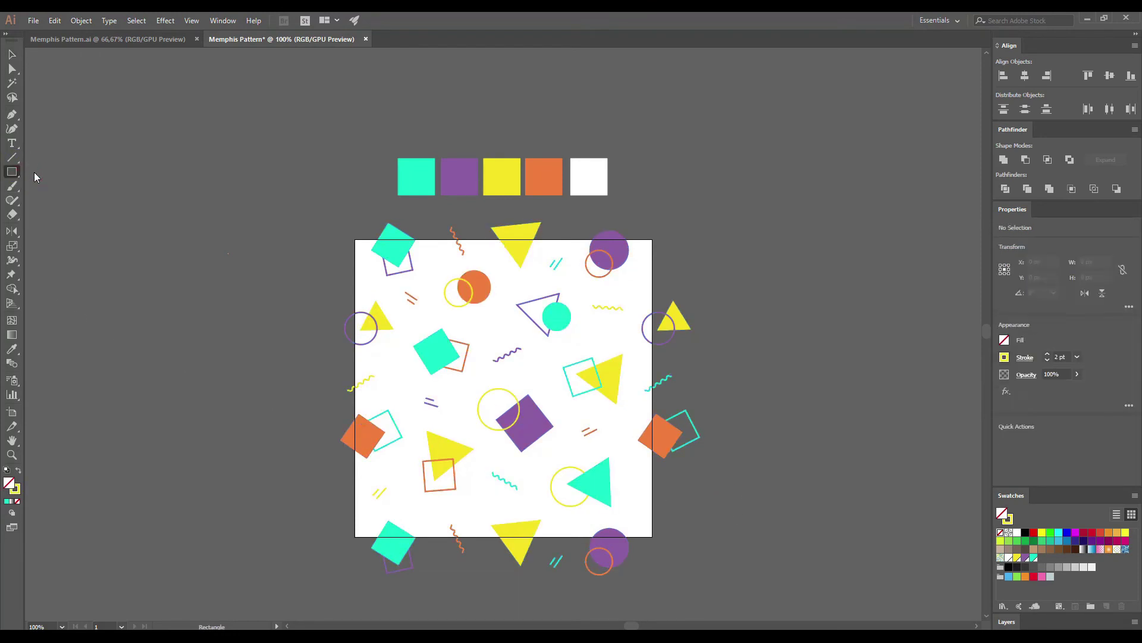
{"action": "left_click", "coordinate": [483, 373]}
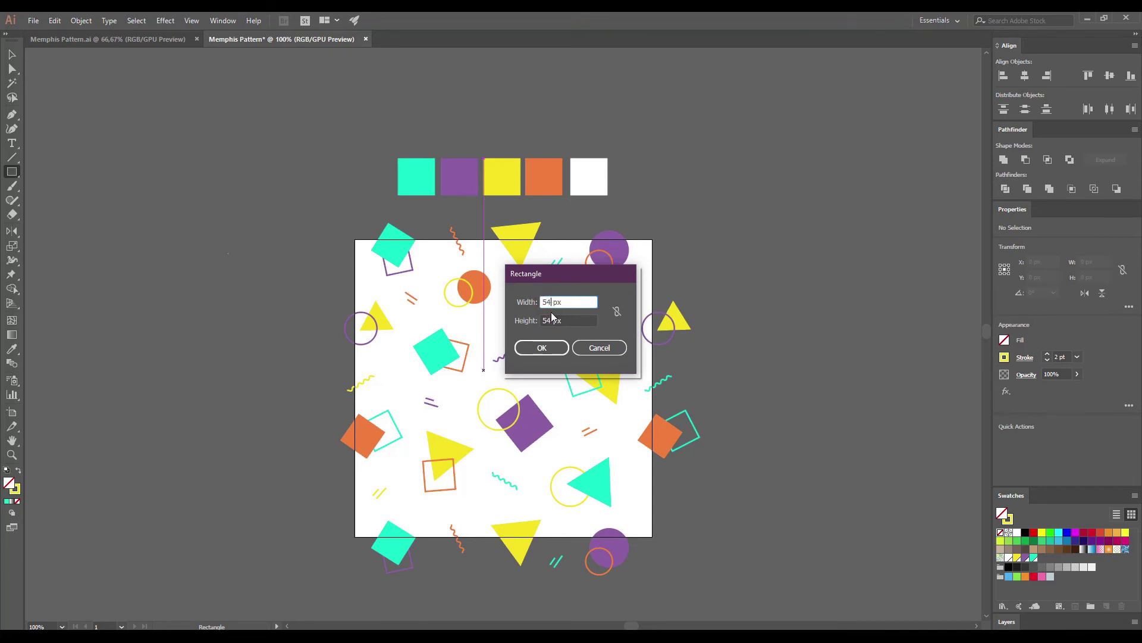
{"action": "type", "text": "00"}
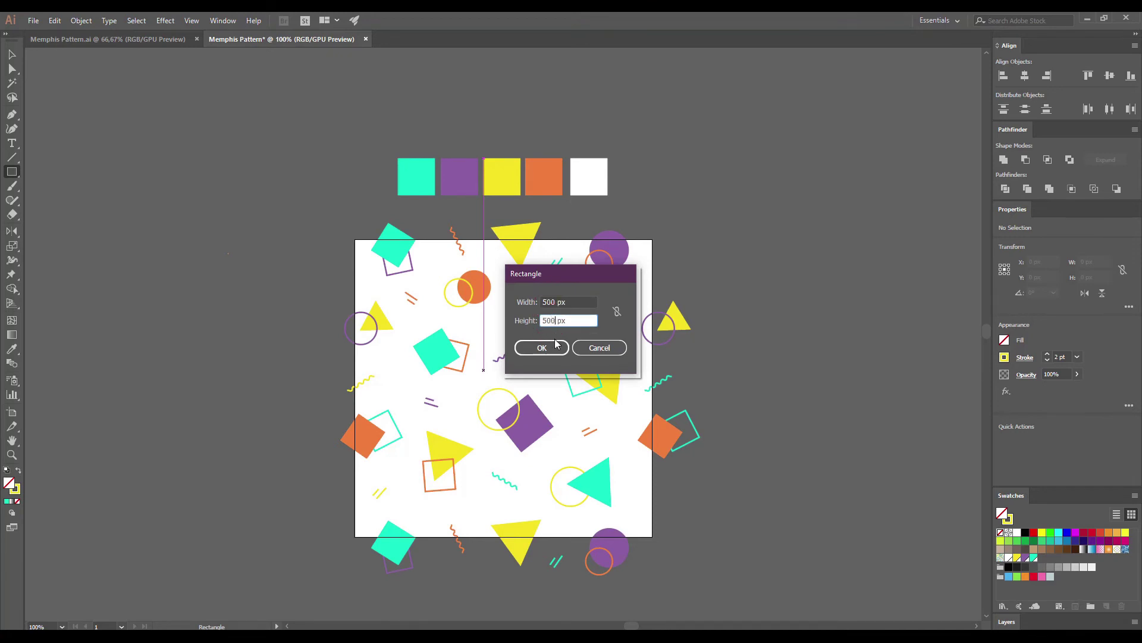
{"action": "left_click", "coordinate": [547, 347]}
{"action": "key", "text": "v"}
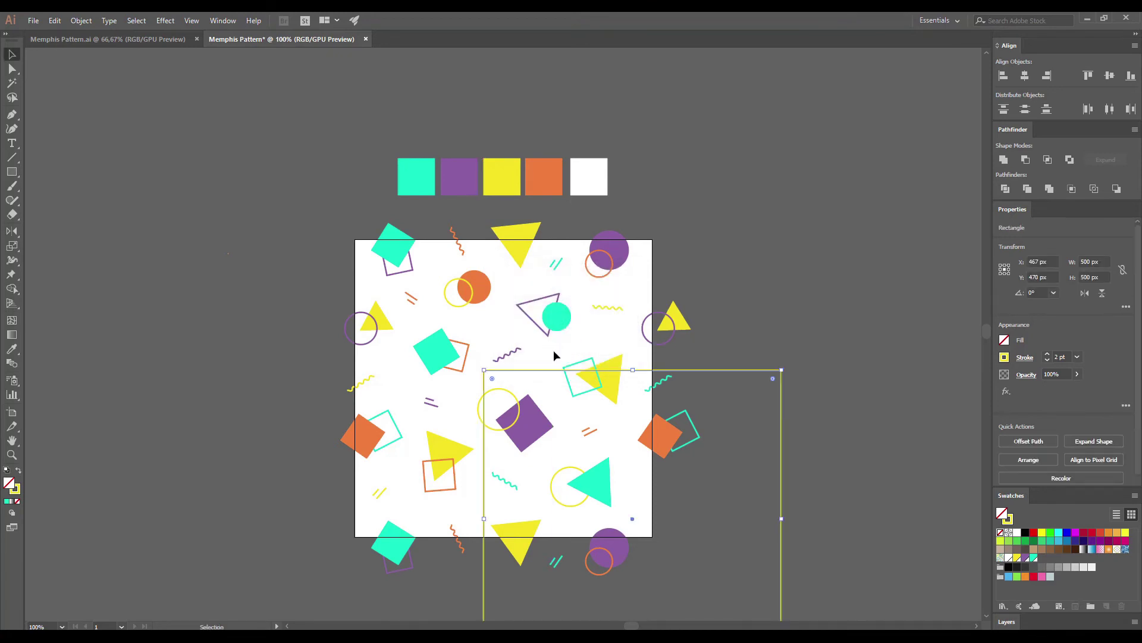
Step: Swap the square's fill and stroke, move it toward the artboard, and fill it with the palette's white
{"action": "left_click", "coordinate": [18, 470]}
{"action": "left_click_drag", "start_coordinate": [617, 492], "coordinate": [552, 430]}
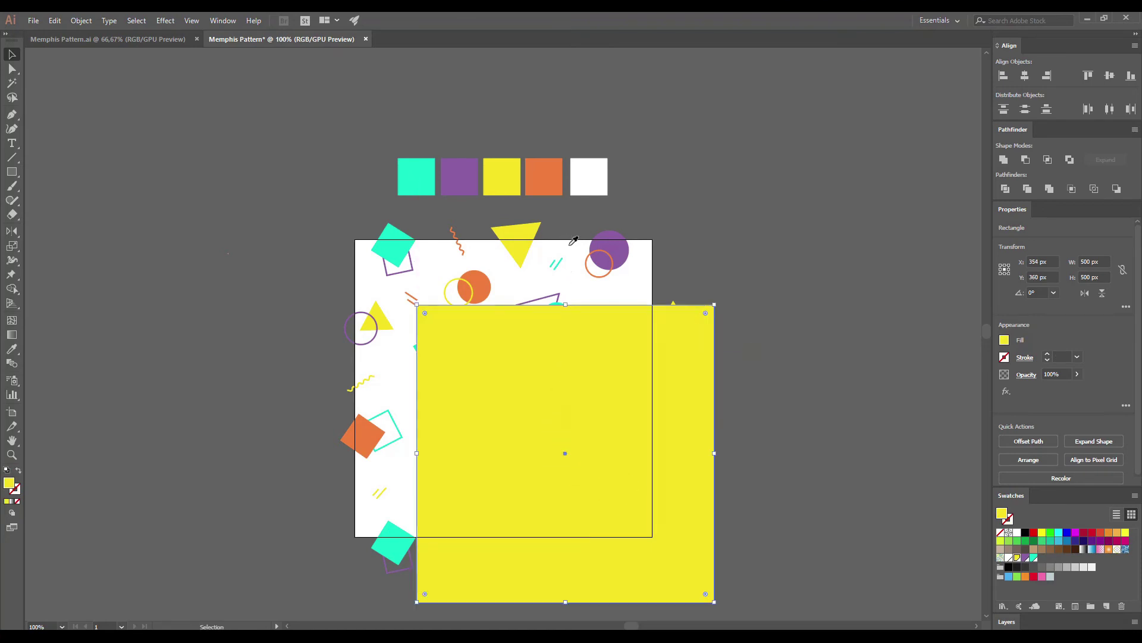
{"action": "key", "text": "i"}
{"action": "left_click", "coordinate": [586, 181]}
{"action": "key", "text": "v"}
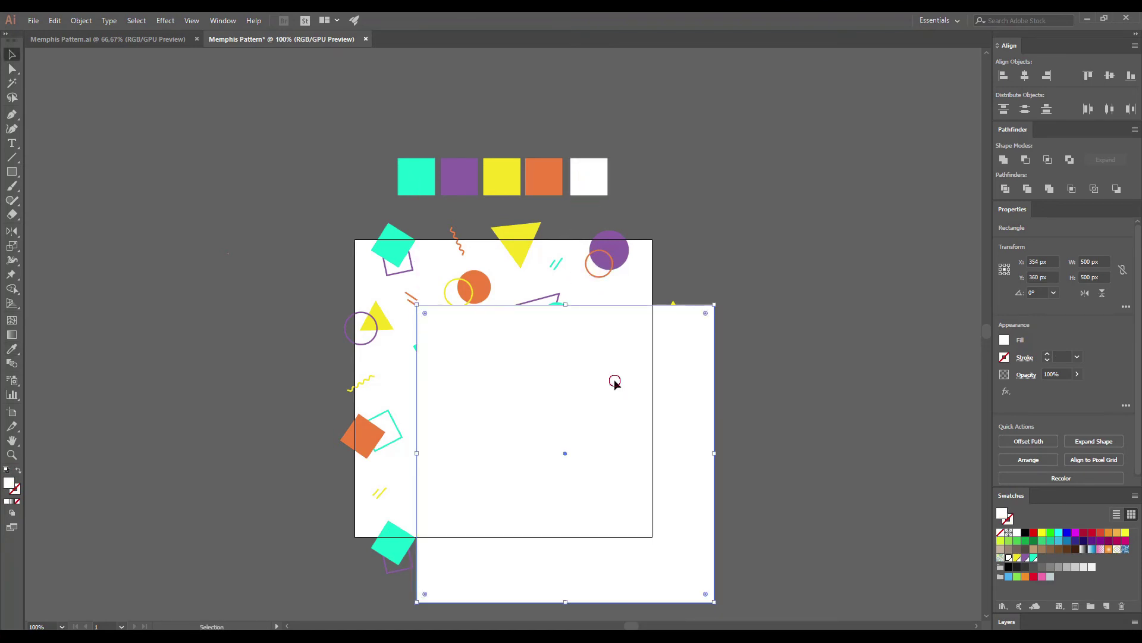
Step: Center the white square horizontally and vertically on the artboard and send it behind the pattern shapes
{"action": "left_click", "coordinate": [1025, 76]}
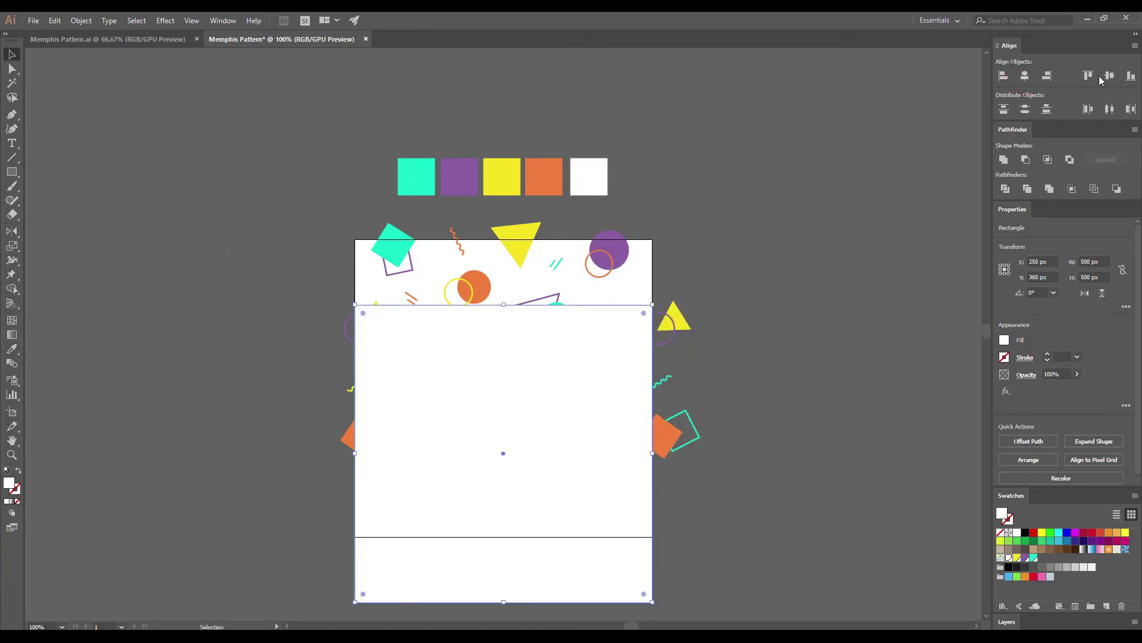
{"action": "left_click", "coordinate": [1110, 76]}
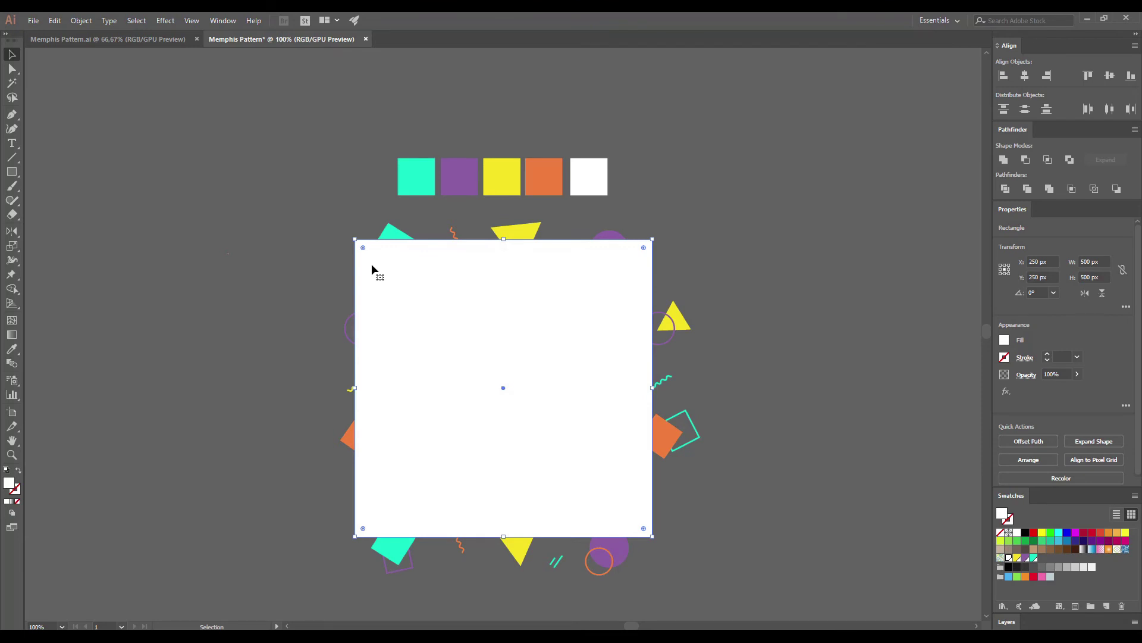
{"action": "right_click", "coordinate": [433, 296]}
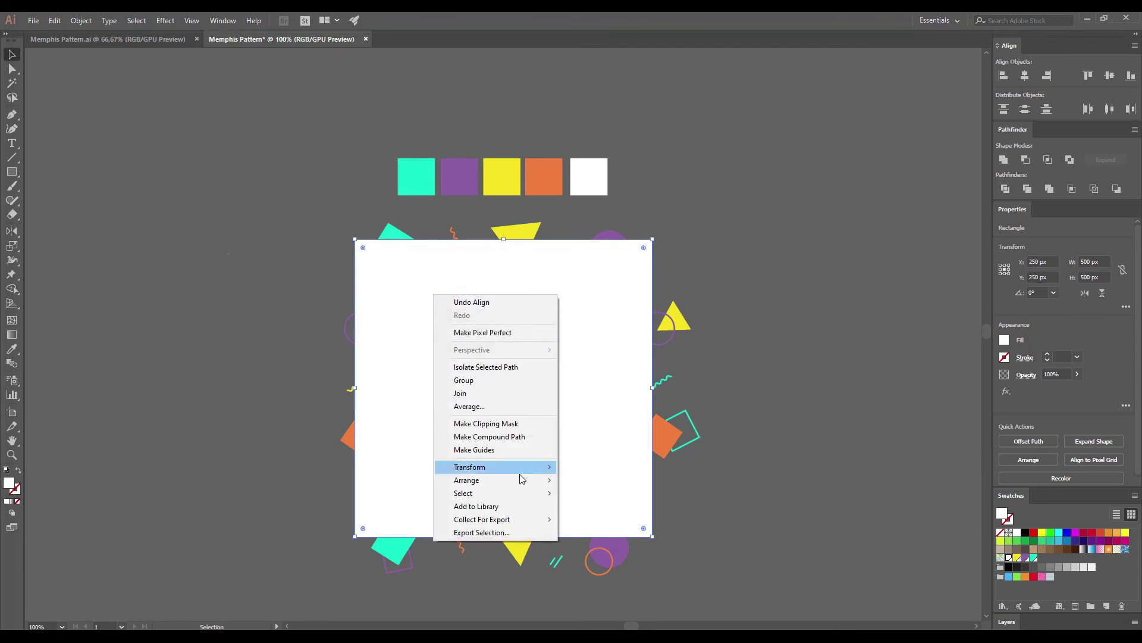
{"action": "mouse_move", "coordinate": [523, 479]}
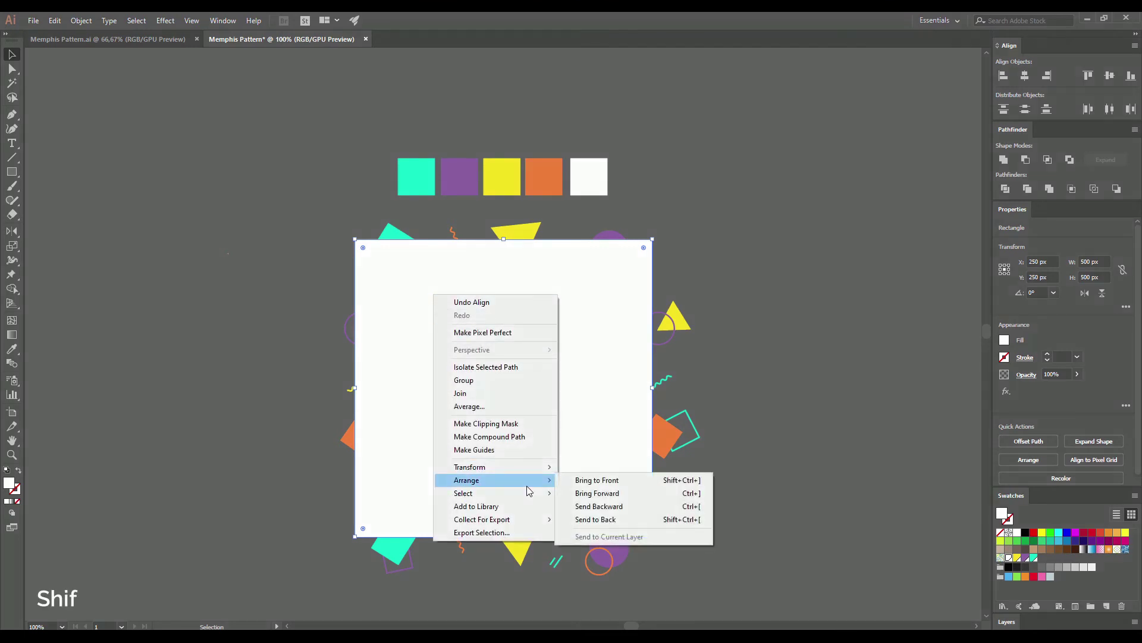
{"action": "left_click", "coordinate": [685, 520]}
{"action": "left_click", "coordinate": [689, 525]}
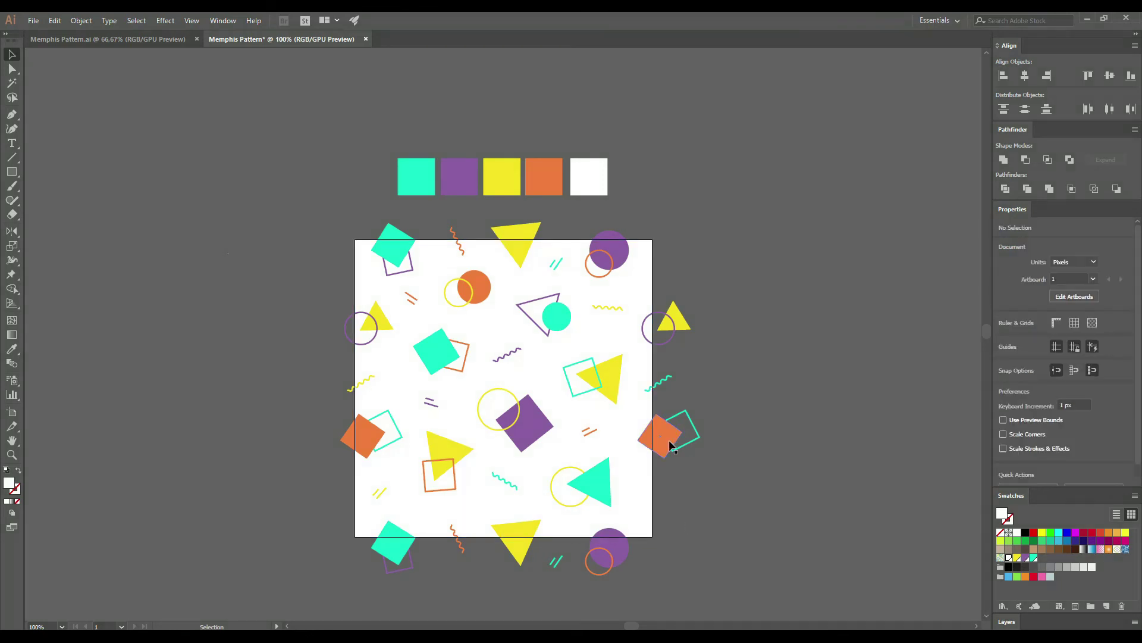
Step: Expand the appearance of the grouped pattern shapes and expand their fills and strokes
{"action": "left_click", "coordinate": [684, 419]}
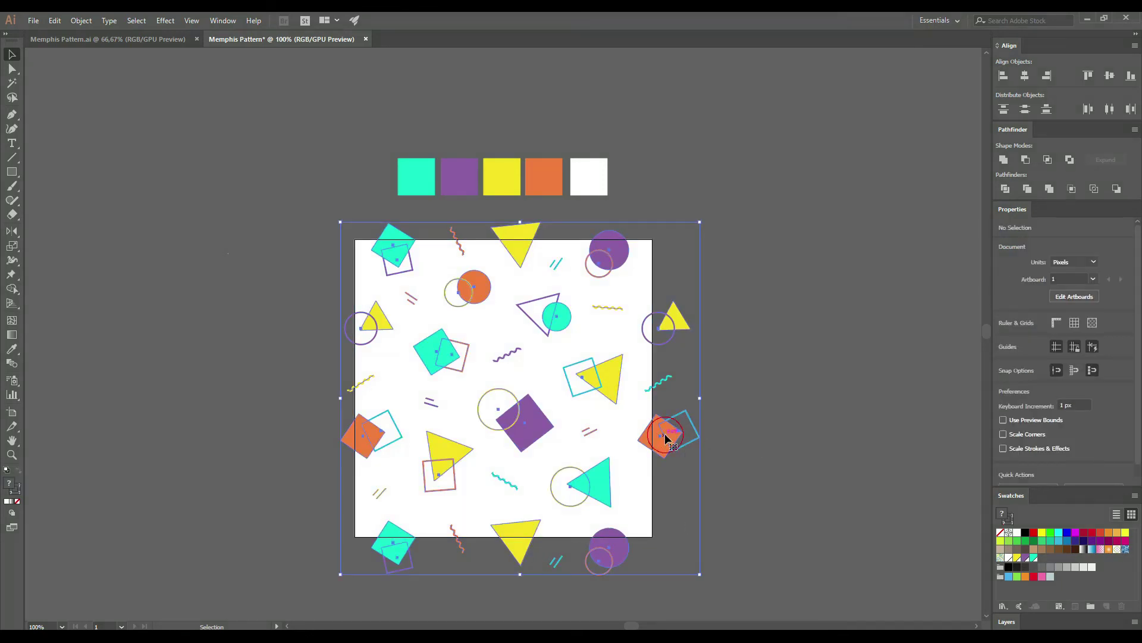
{"action": "left_click", "coordinate": [81, 20]}
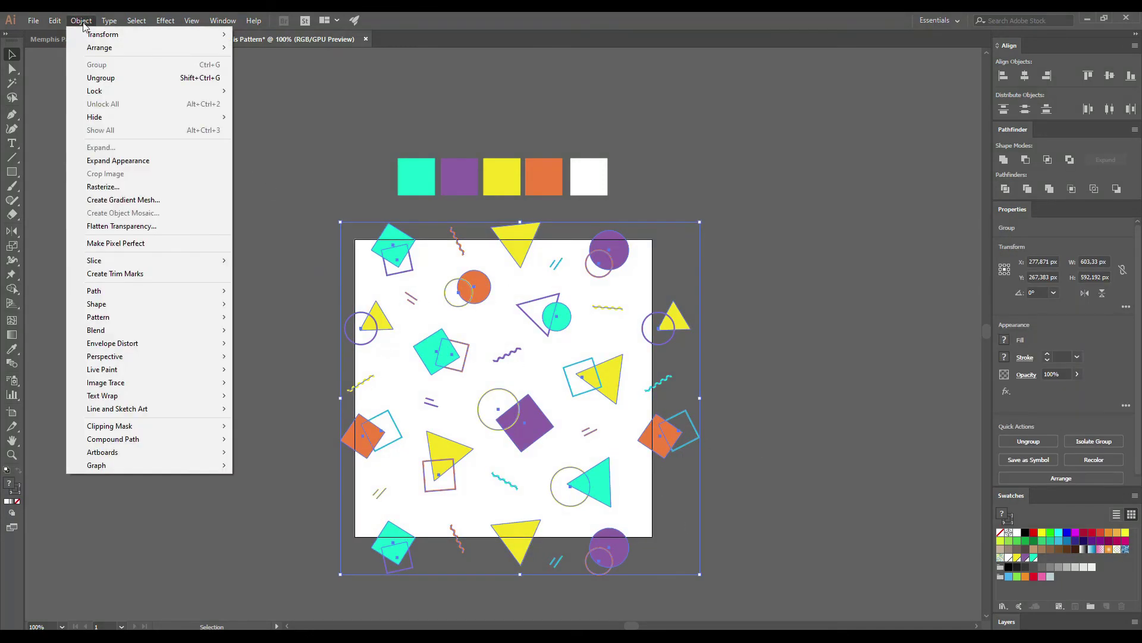
{"action": "left_click", "coordinate": [104, 174]}
{"action": "left_click", "coordinate": [82, 21]}
{"action": "left_click", "coordinate": [102, 150]}
{"action": "left_click", "coordinate": [542, 393]}
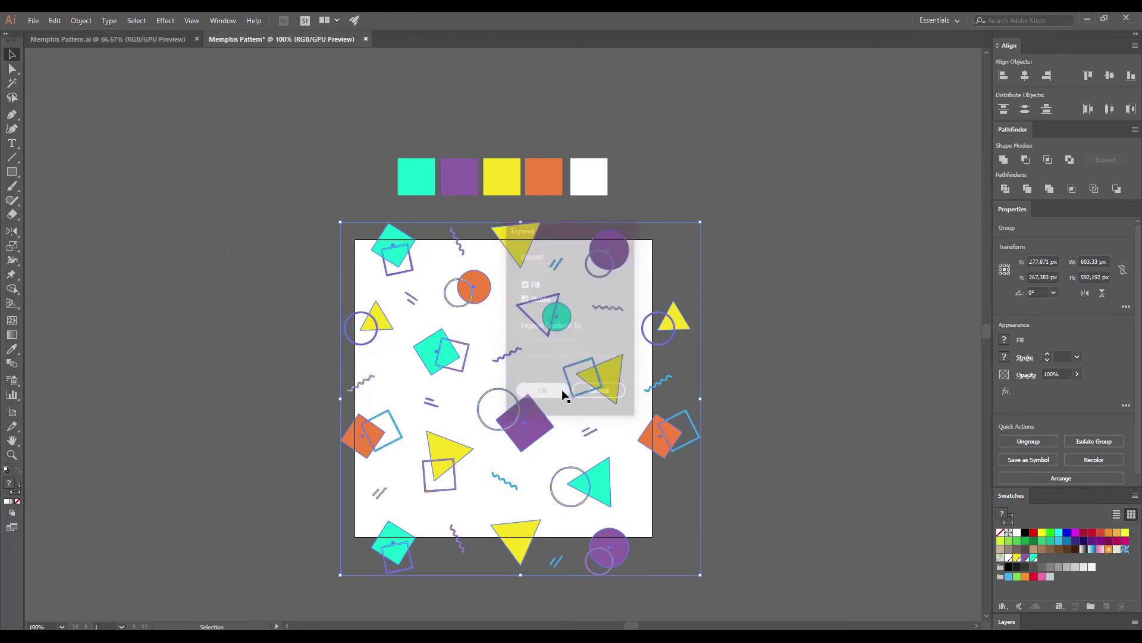
{"action": "left_click", "coordinate": [740, 351]}
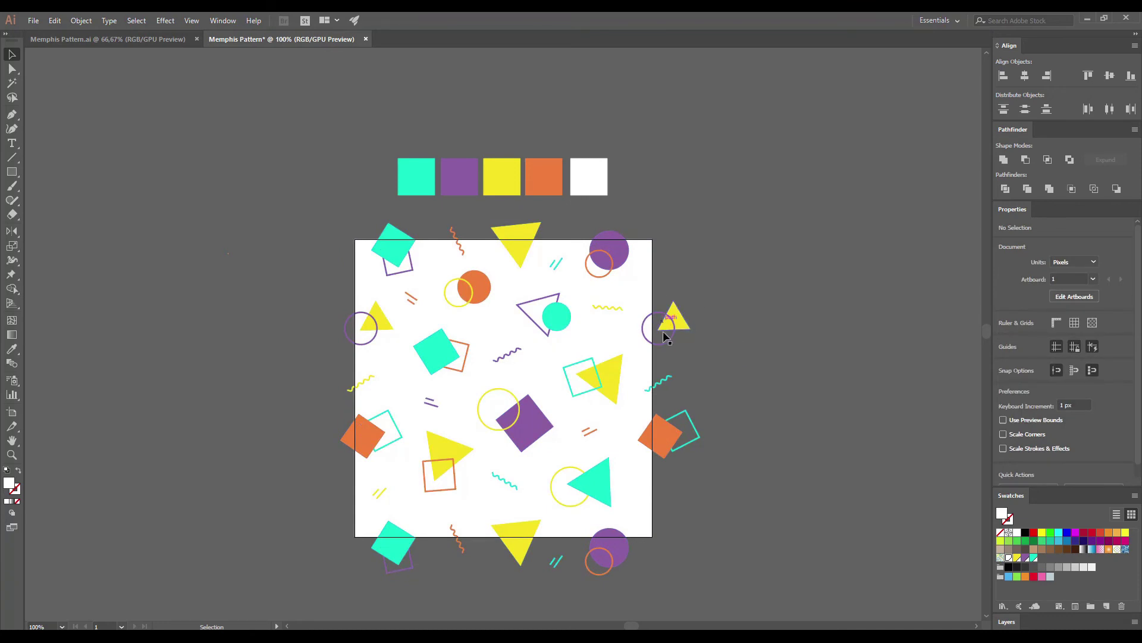
Step: Copy the white background square and paste the copy in place over the pattern shapes
{"action": "left_click", "coordinate": [360, 527]}
{"action": "key", "text": "ctrl+2"}
{"action": "left_click", "coordinate": [360, 529]}
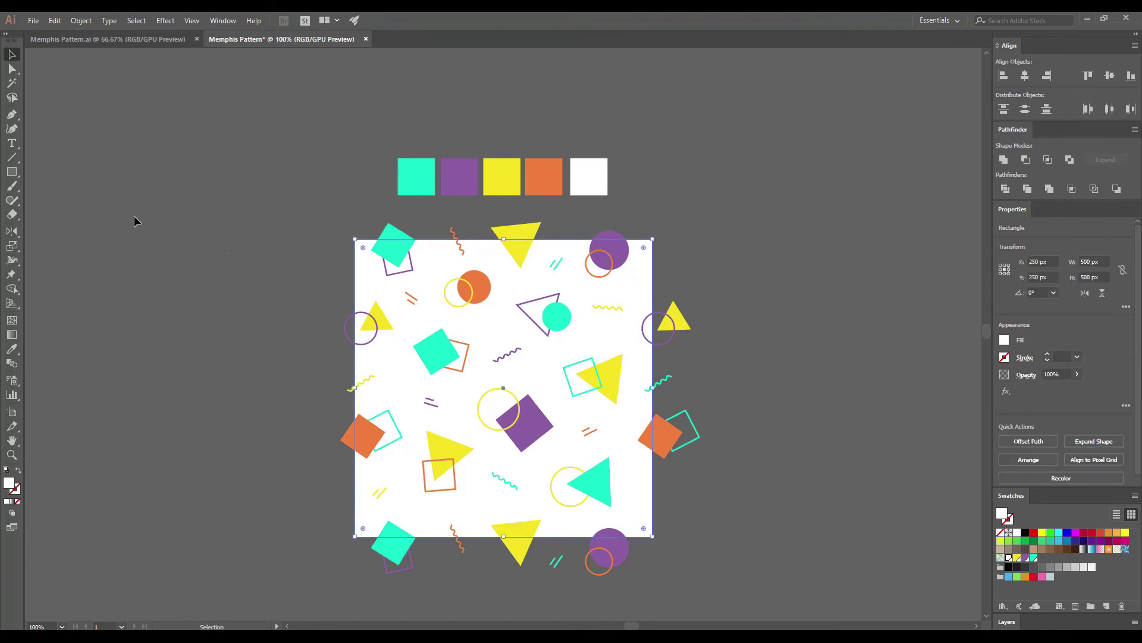
{"action": "left_click", "coordinate": [55, 21]}
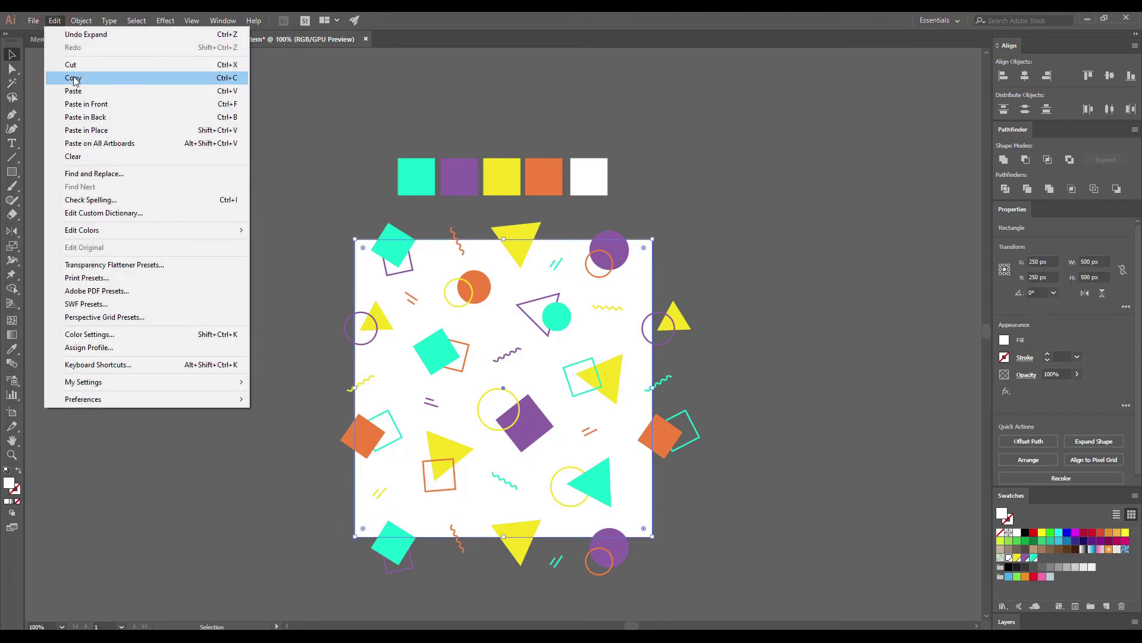
{"action": "left_click", "coordinate": [73, 78]}
{"action": "left_click", "coordinate": [54, 21]}
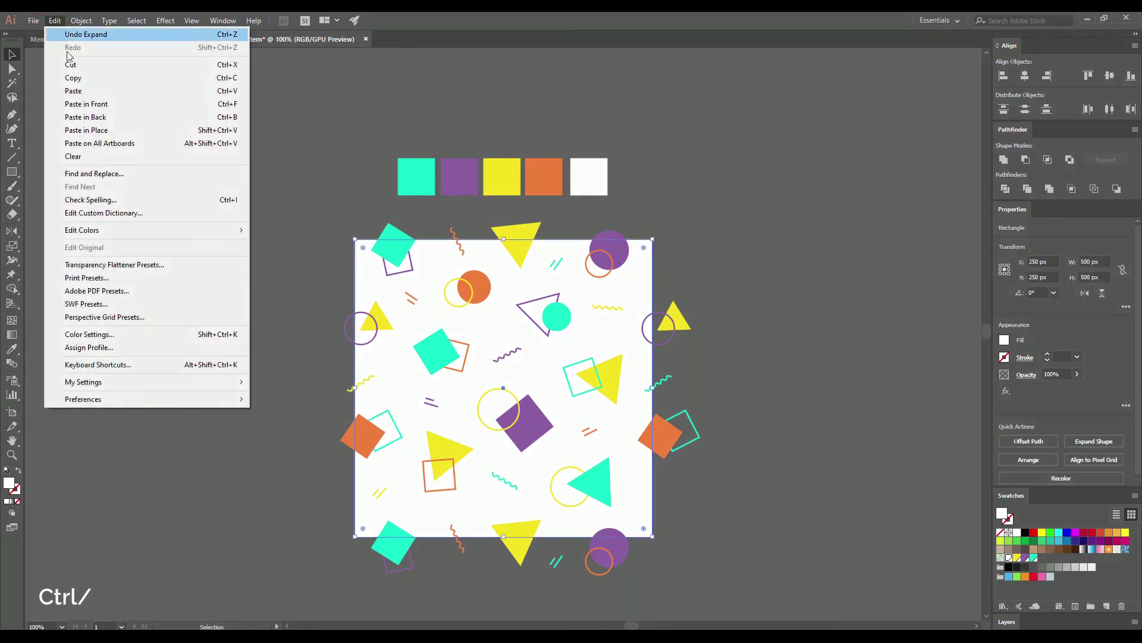
{"action": "left_click", "coordinate": [98, 131]}
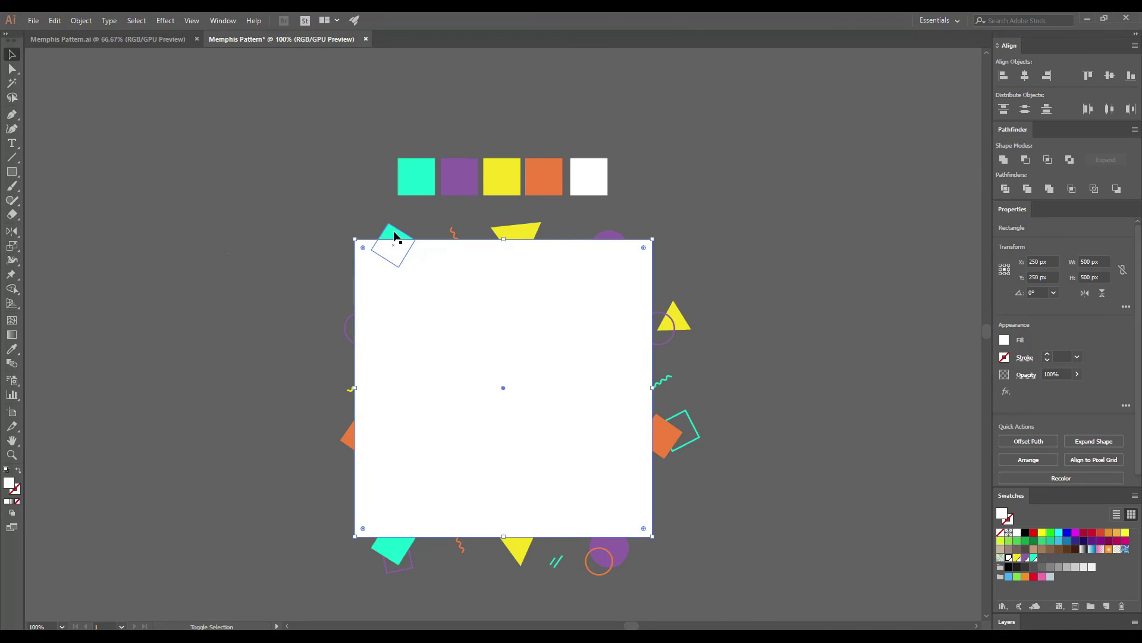
Step: Select the pasted white square together with all the pattern shapes and apply Pathfinder Crop
{"action": "key", "text": "ctrl+shift+bracketleft"}
{"action": "key", "text": "ctrl+a"}
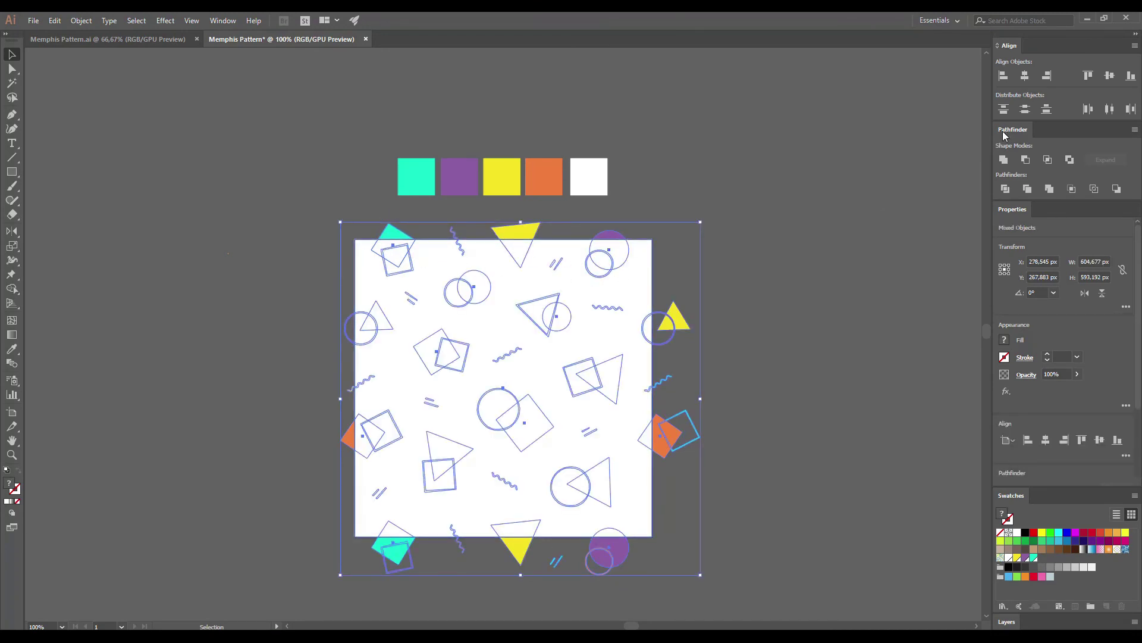
{"action": "left_click", "coordinate": [225, 23]}
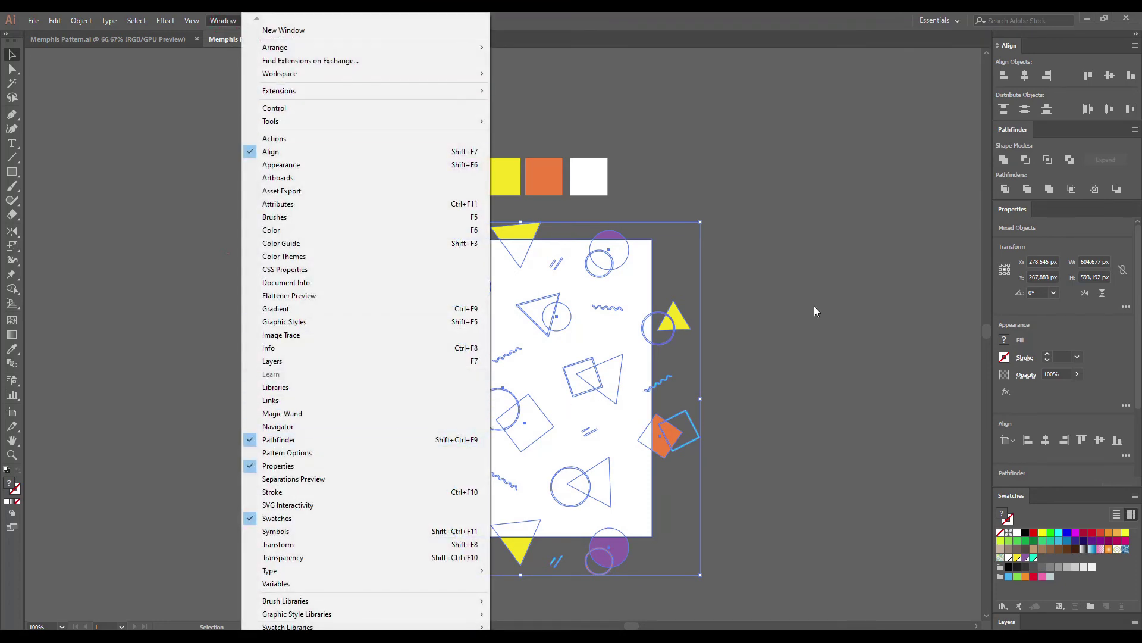
{"action": "left_click", "coordinate": [1072, 189]}
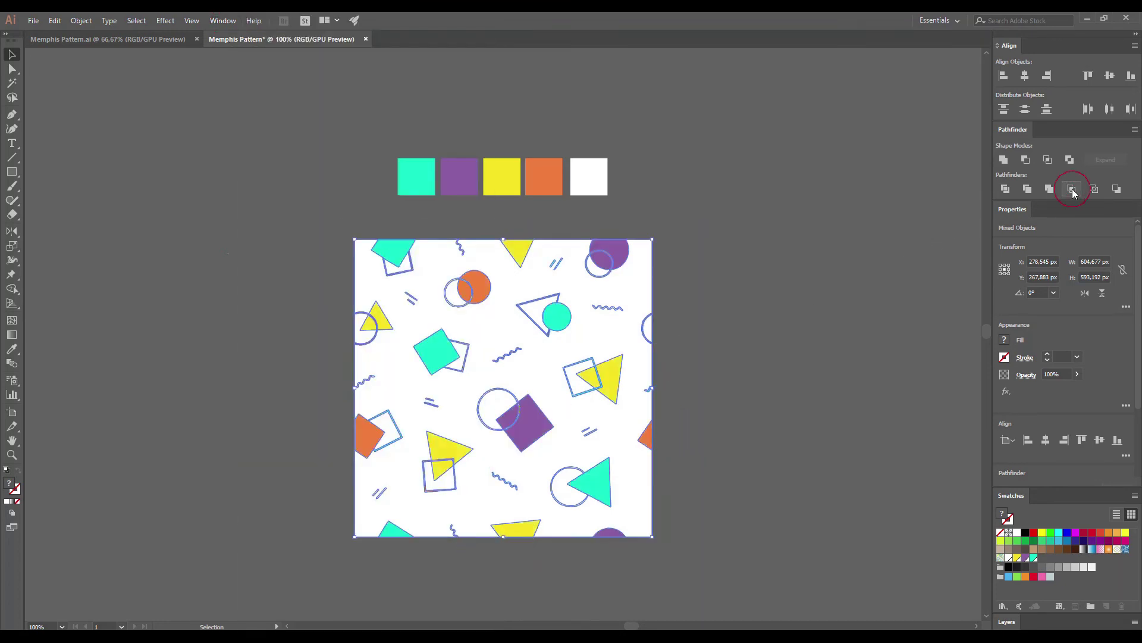
Step: Add the cropped pattern tile to the swatches as a new pattern and deselect the artwork
{"action": "key", "text": "ctrl+plus"}
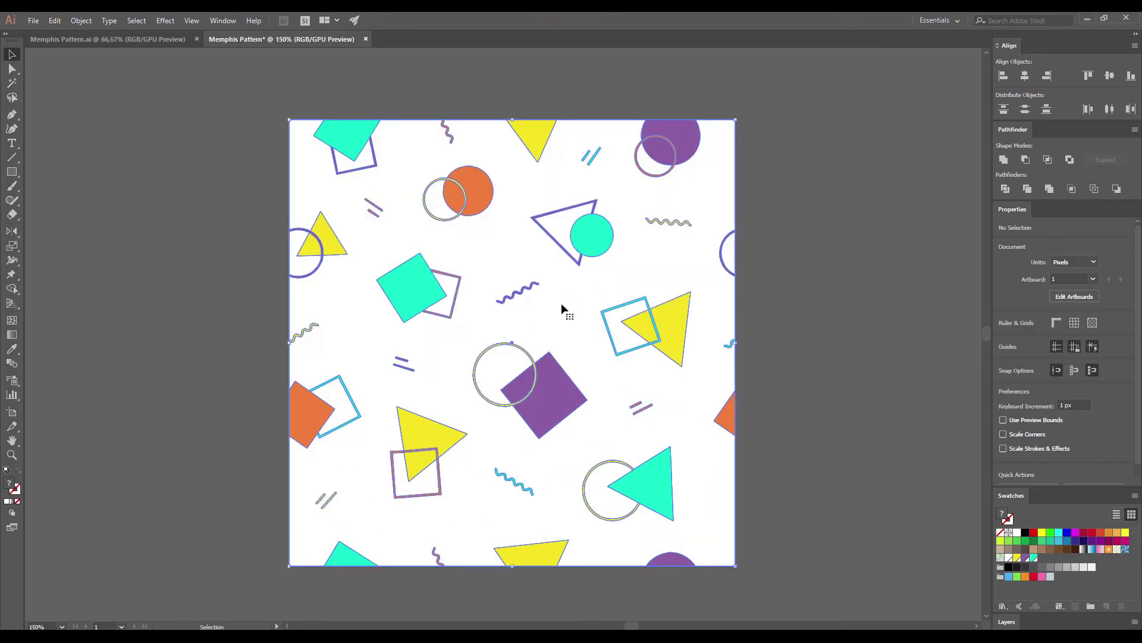
{"action": "left_click_drag", "start_coordinate": [609, 323], "coordinate": [1045, 559]}
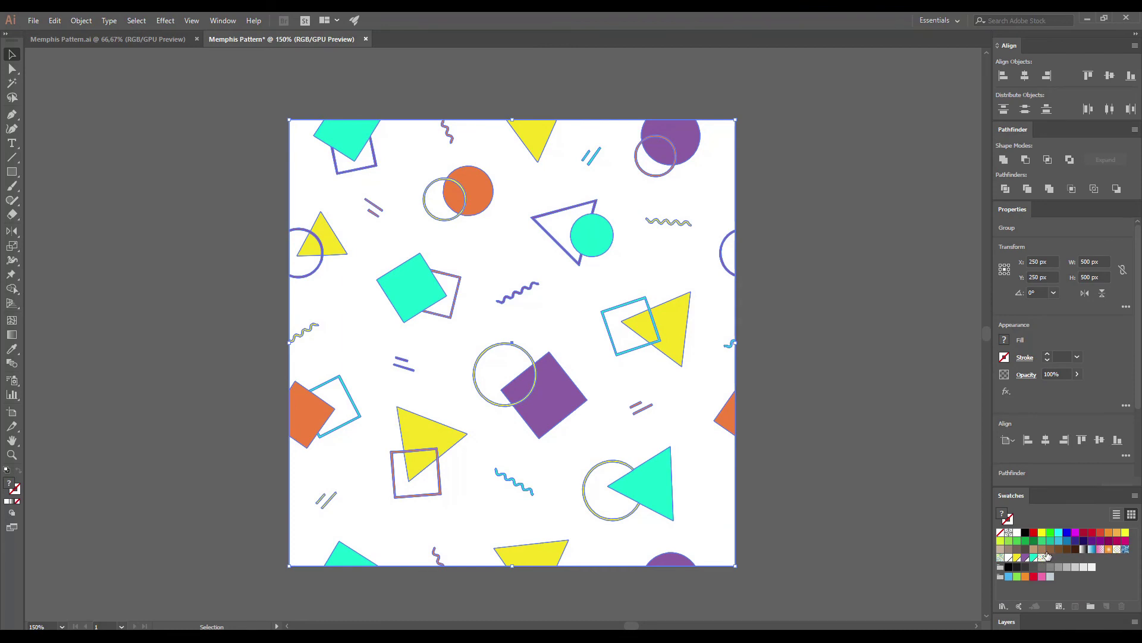
{"action": "left_click", "coordinate": [781, 432]}
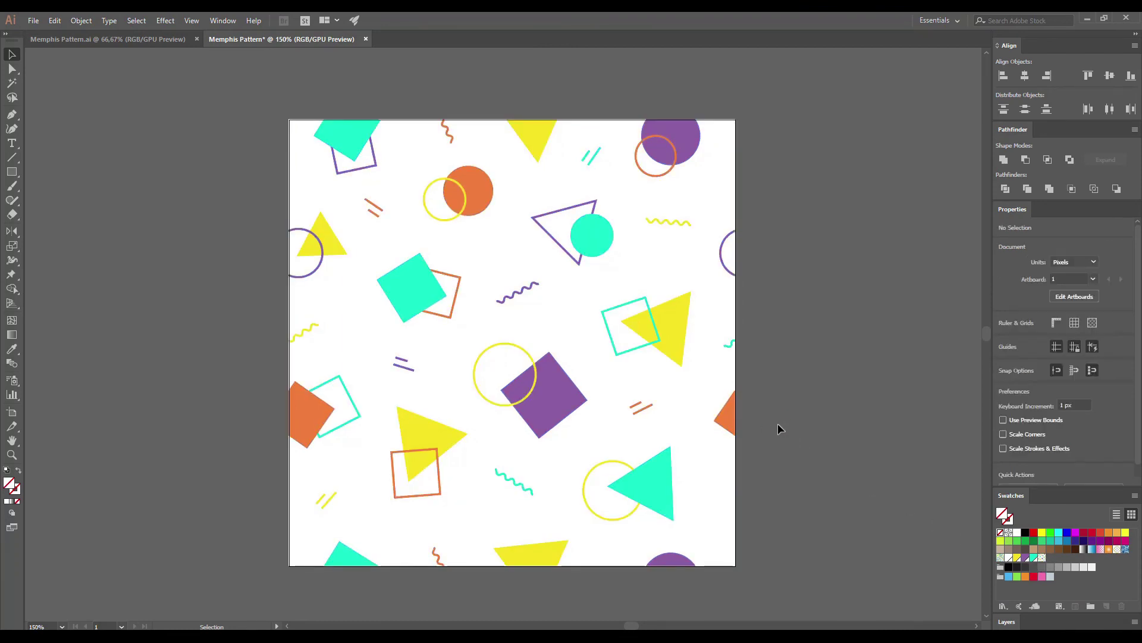
Step: Open the new pattern swatch for editing and name it Memphis Pattern
{"action": "double_click", "coordinate": [1041, 558]}
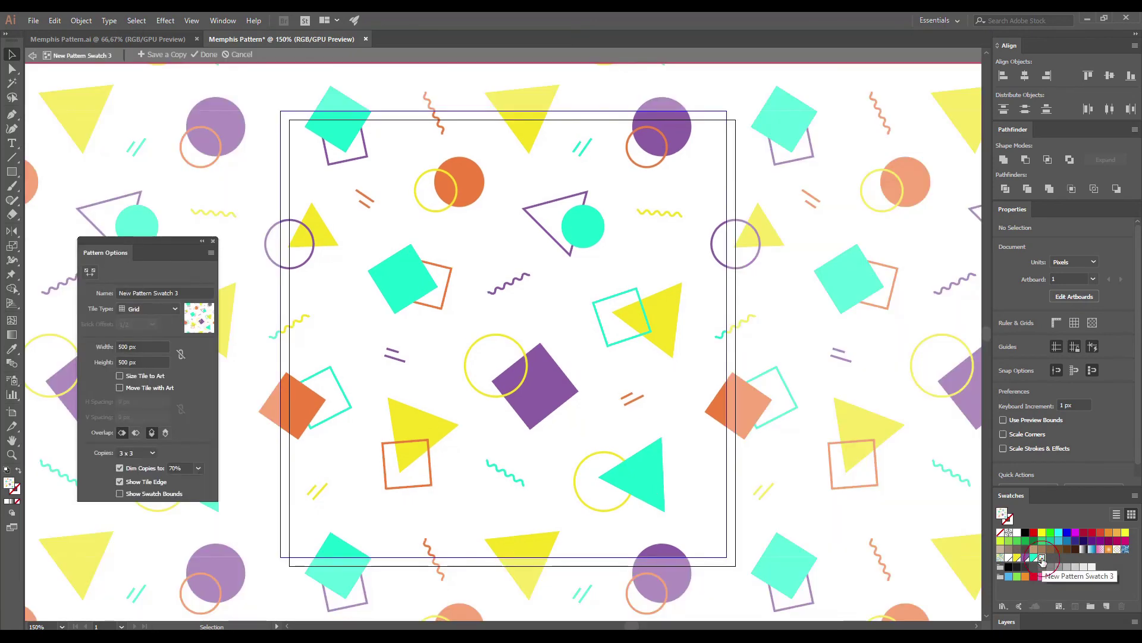
{"action": "key", "text": "ctrl+a"}
{"action": "left_click", "coordinate": [291, 501]}
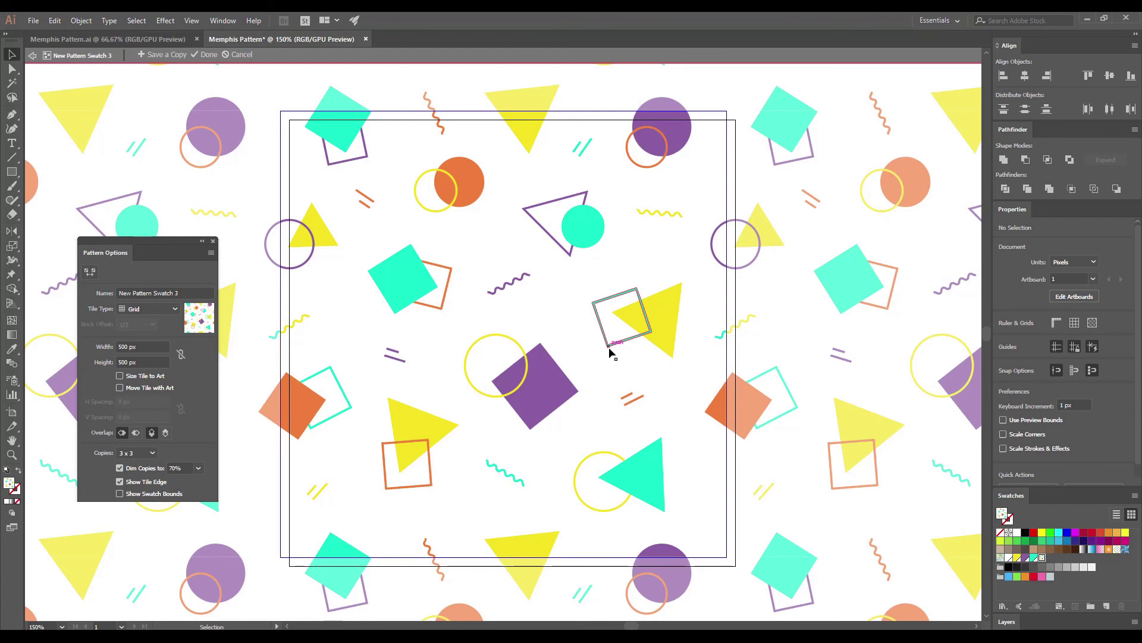
{"action": "left_click", "coordinate": [169, 293]}
{"action": "left_click_drag", "start_coordinate": [187, 293], "coordinate": [101, 299]}
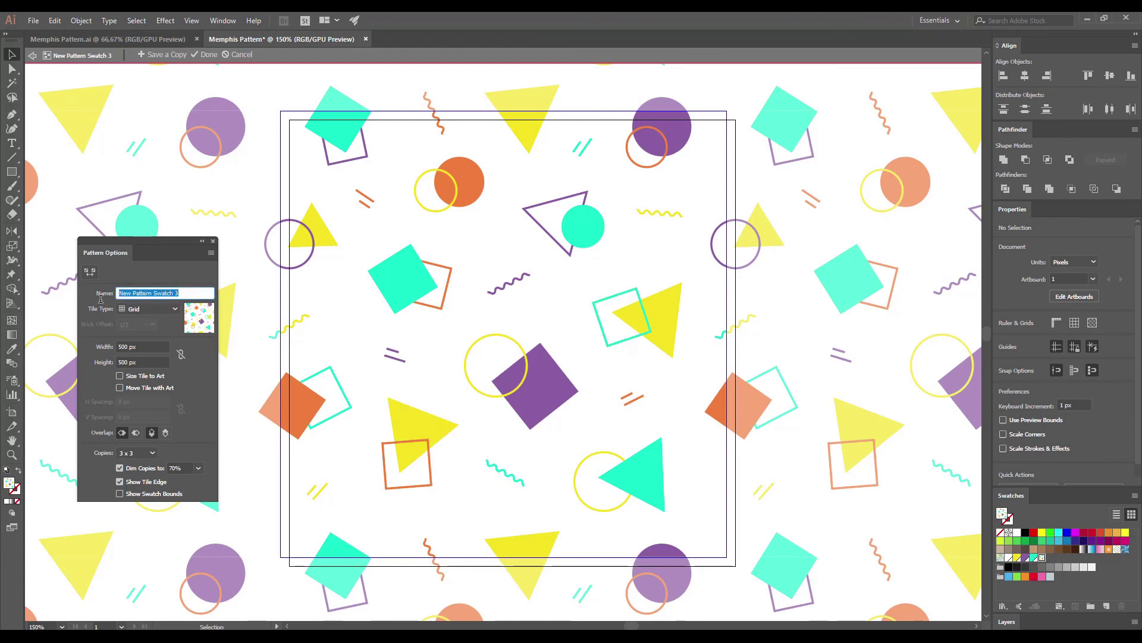
{"action": "type", "text": "Memphis Pattern"}
Step: Try the Brick by Row, Brick by Column and Hex by Column tile types, and return the tile type to Grid
{"action": "left_click", "coordinate": [154, 309]}
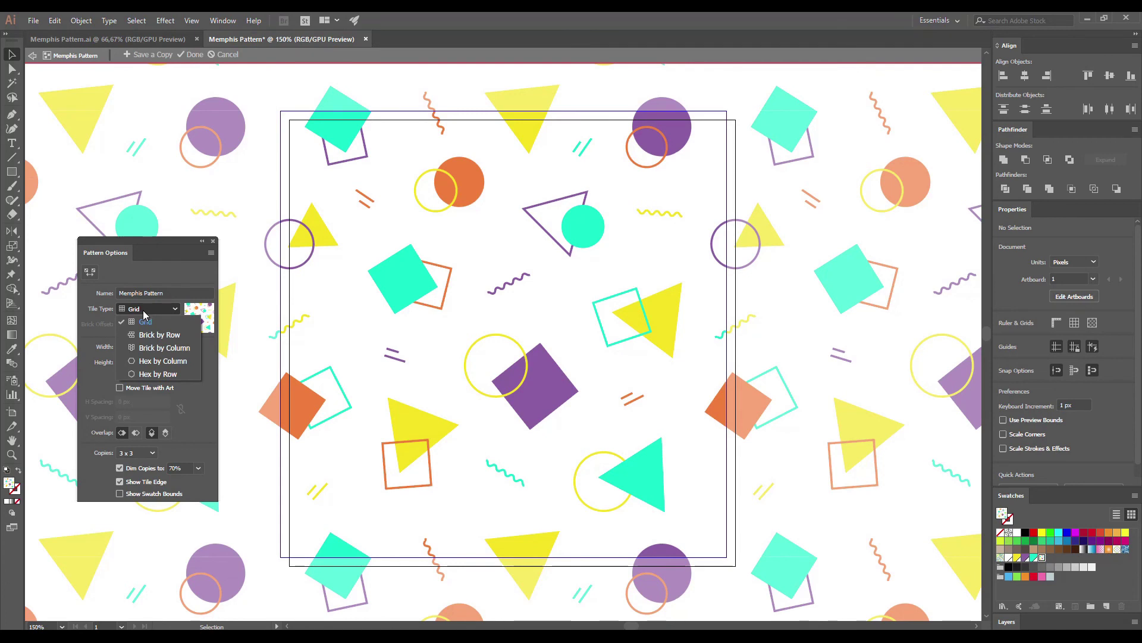
{"action": "left_click", "coordinate": [158, 335]}
{"action": "left_click", "coordinate": [152, 309]}
{"action": "left_click", "coordinate": [160, 348]}
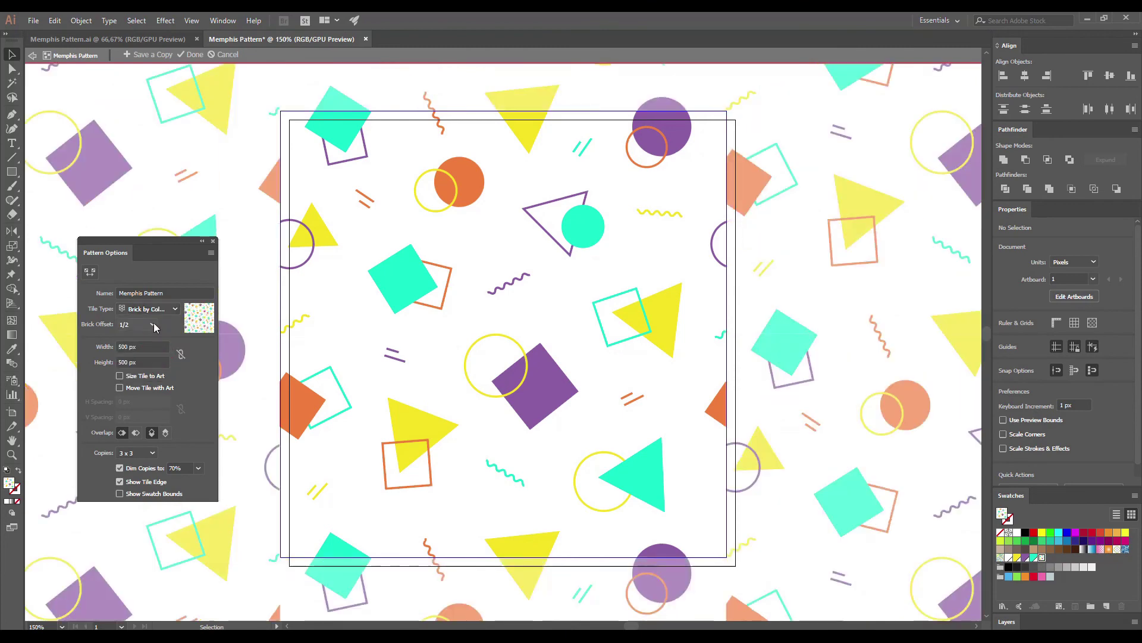
{"action": "left_click", "coordinate": [151, 309]}
{"action": "left_click", "coordinate": [164, 360]}
{"action": "left_click", "coordinate": [158, 309]}
{"action": "left_click", "coordinate": [163, 323]}
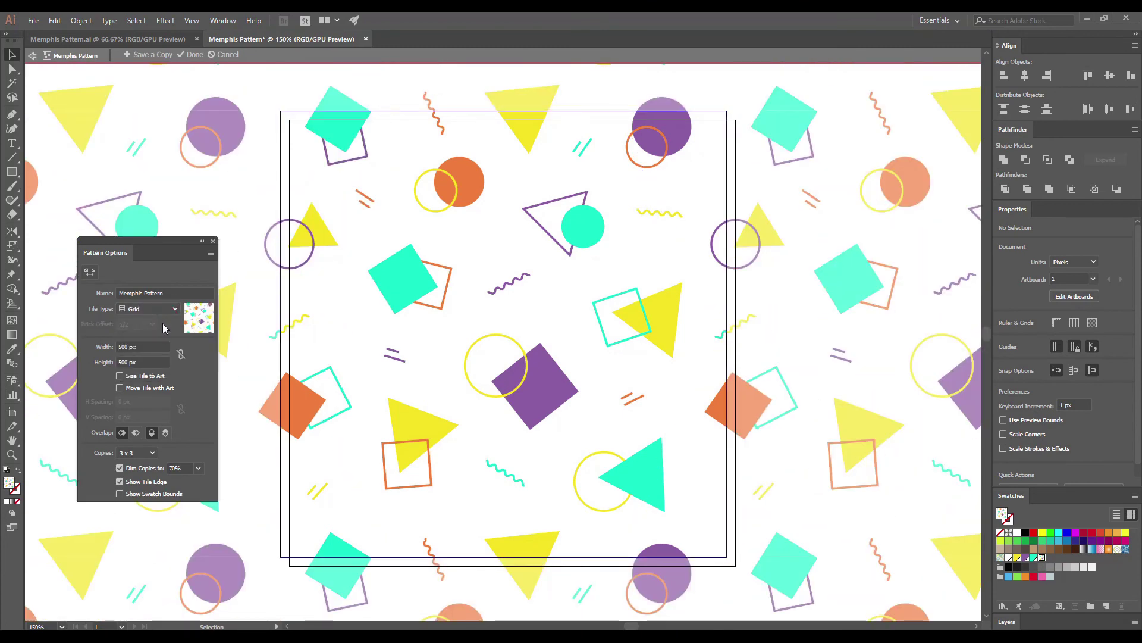
Step: Enable Size Tile to Art and Move Tile with Art for the pattern, and finish editing it
{"action": "left_click", "coordinate": [120, 376]}
{"action": "left_click", "coordinate": [120, 388]}
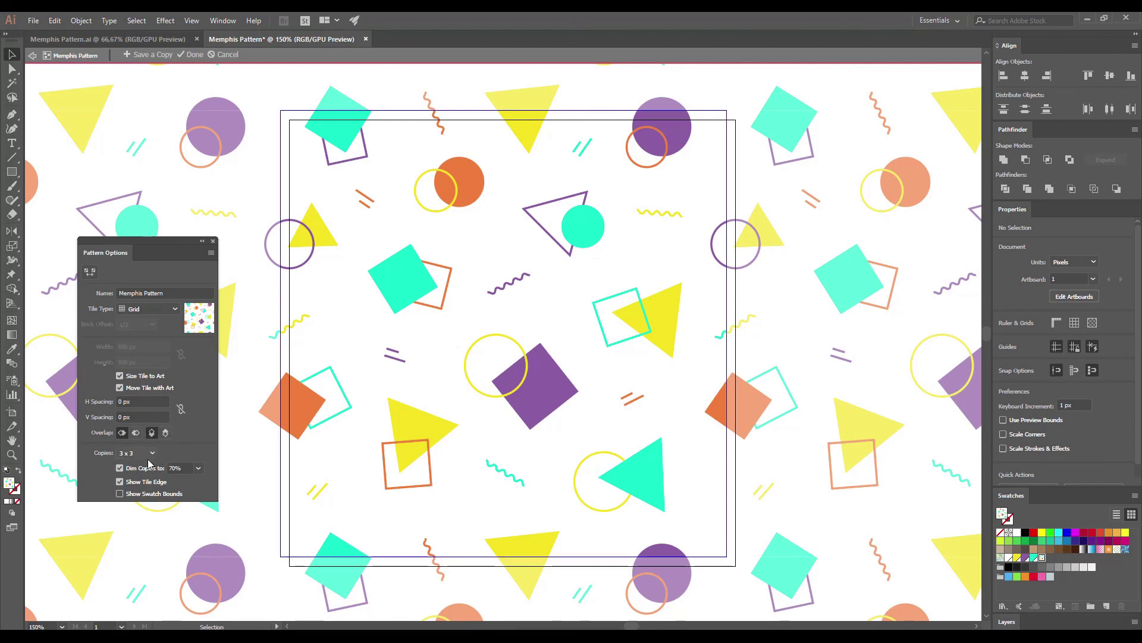
{"action": "scroll", "coordinate": [396, 387], "scroll_direction": "right", "scroll_amount": 1}
{"action": "scroll", "coordinate": [383, 381], "scroll_direction": "down", "scroll_amount": 1}
{"action": "scroll", "coordinate": [382, 376], "scroll_direction": "down", "scroll_amount": 1}
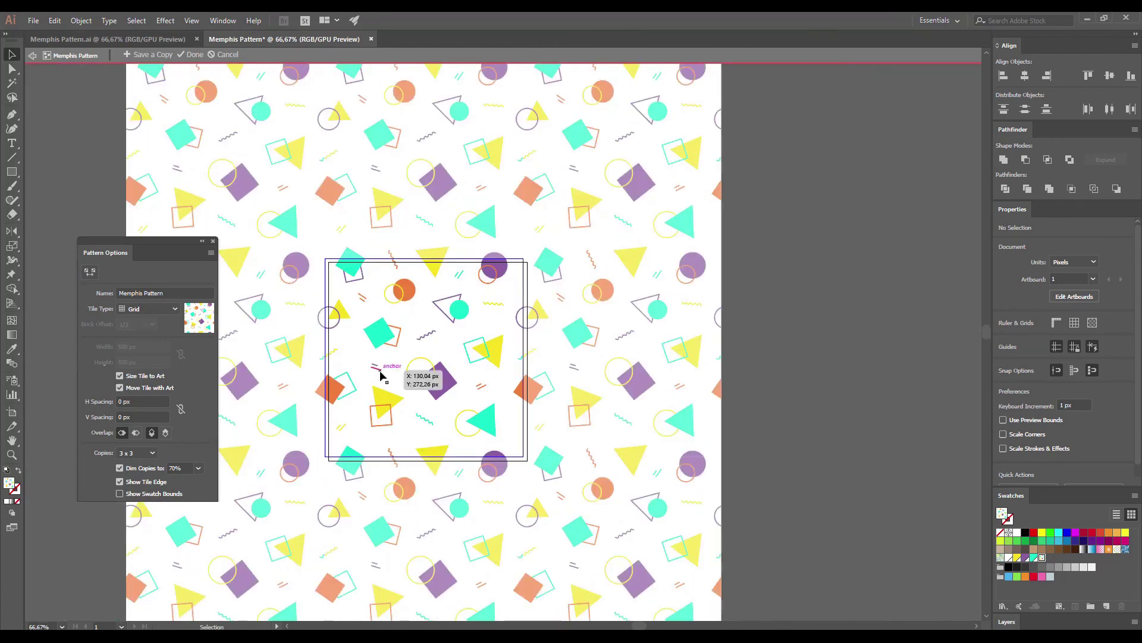
{"action": "left_click_drag", "start_coordinate": [379, 373], "coordinate": [475, 365]}
{"action": "scroll", "coordinate": [481, 368], "scroll_direction": "down", "scroll_amount": 1}
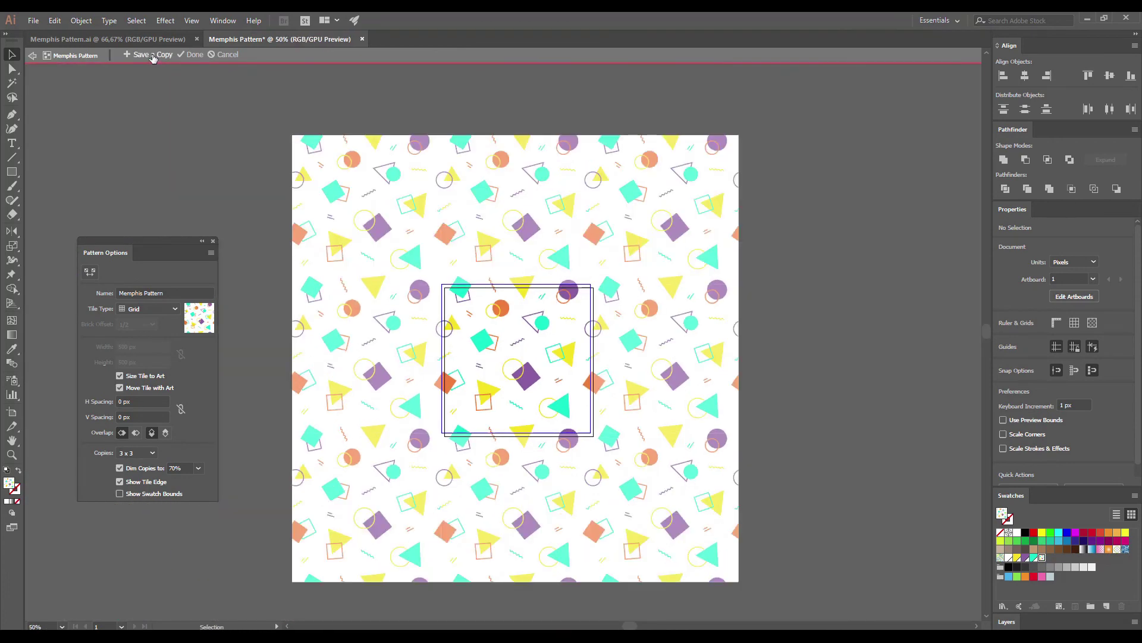
{"action": "left_click", "coordinate": [195, 55]}
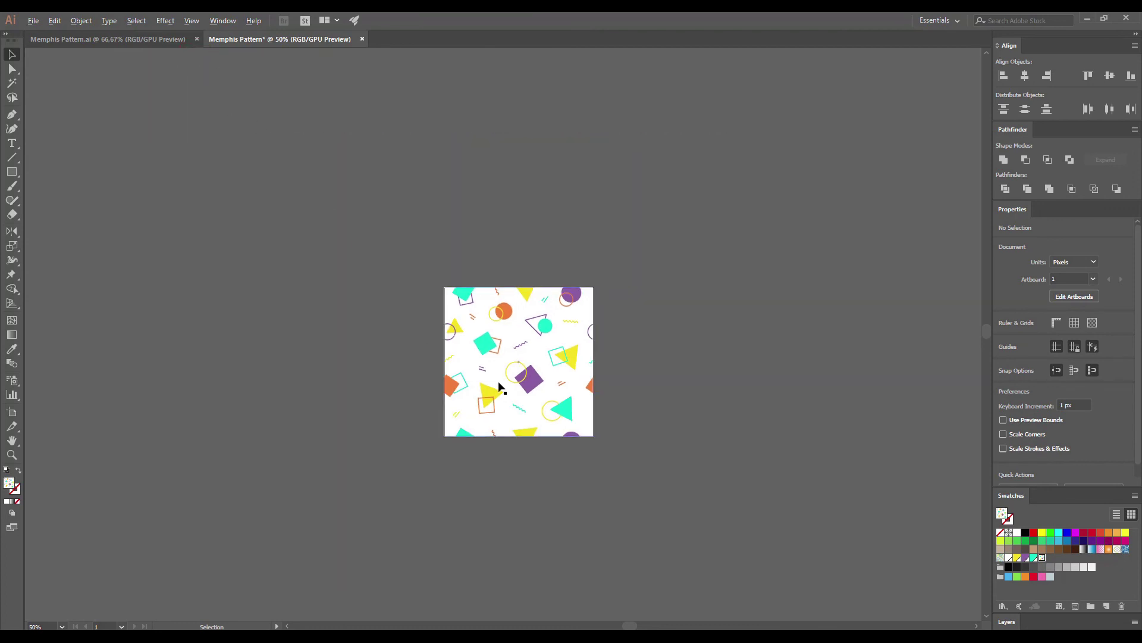
Step: Draw a rectangle about 1007 px wide and 506 px high below the artboard, filled with the Memphis Pattern swatch
{"action": "scroll", "coordinate": [503, 388], "scroll_direction": "up", "scroll_amount": 2}
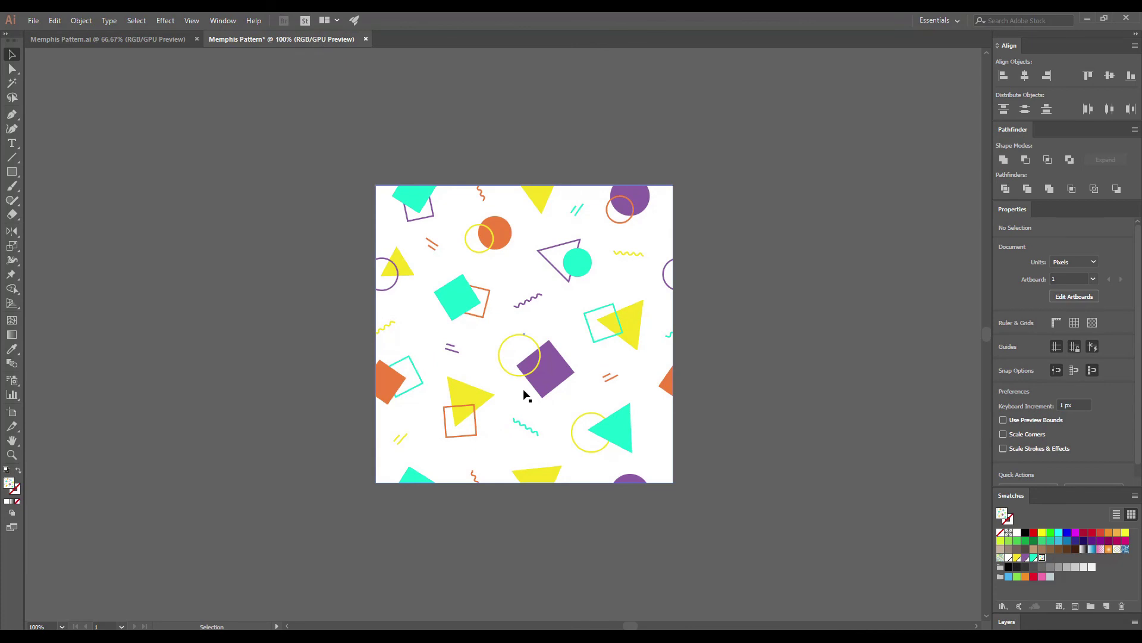
{"action": "left_click", "coordinate": [11, 172]}
{"action": "scroll", "coordinate": [234, 295], "scroll_direction": "down", "scroll_amount": 2}
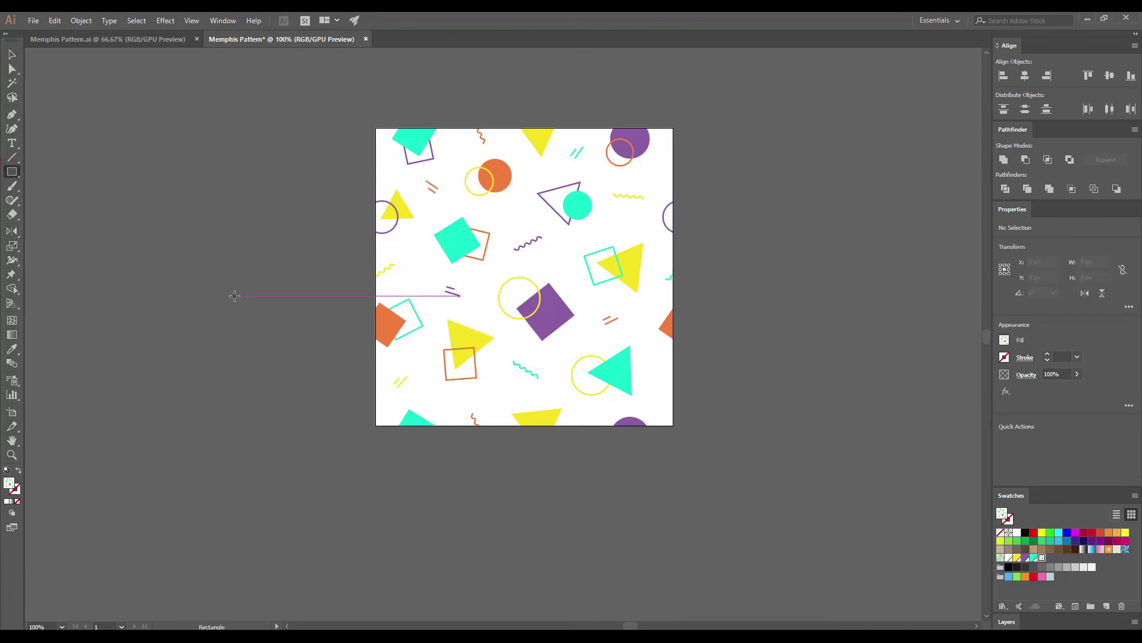
{"action": "scroll", "coordinate": [253, 300], "scroll_direction": "down", "scroll_amount": 6}
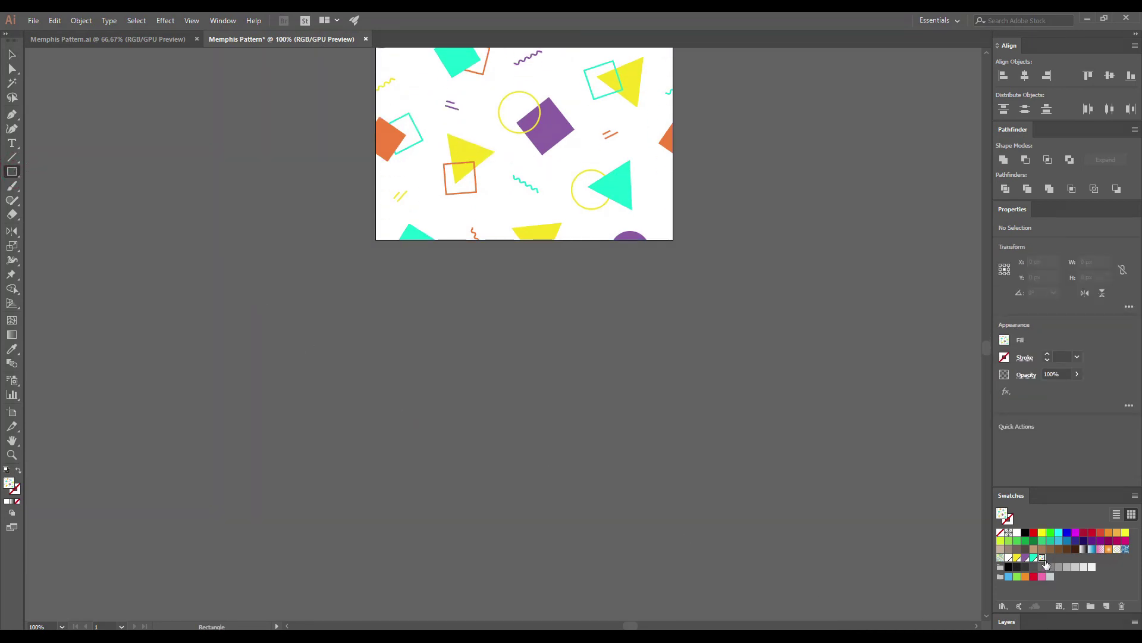
{"action": "left_click_drag", "start_coordinate": [157, 298], "coordinate": [753, 596]}
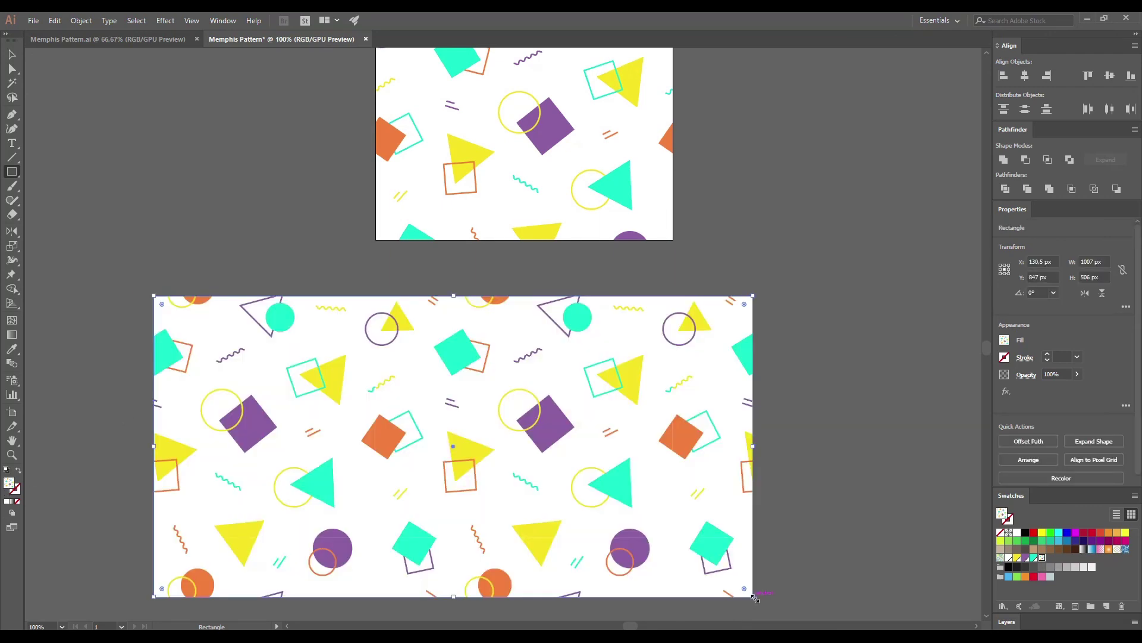
{"action": "scroll", "coordinate": [643, 492], "scroll_direction": "down", "scroll_amount": 1}
{"action": "key", "text": "v"}
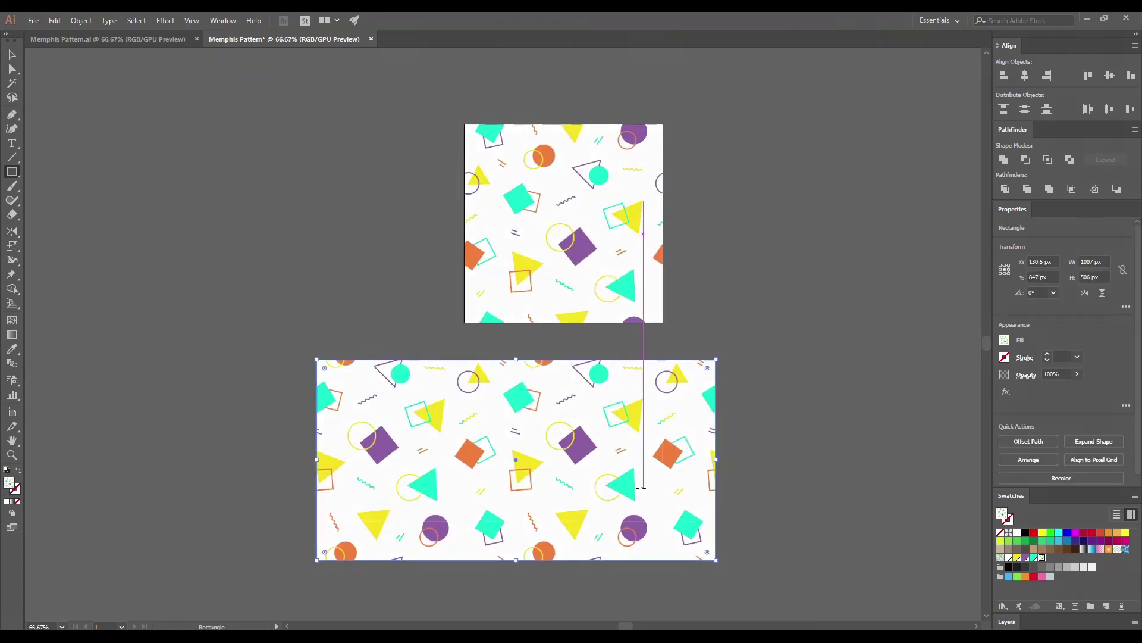